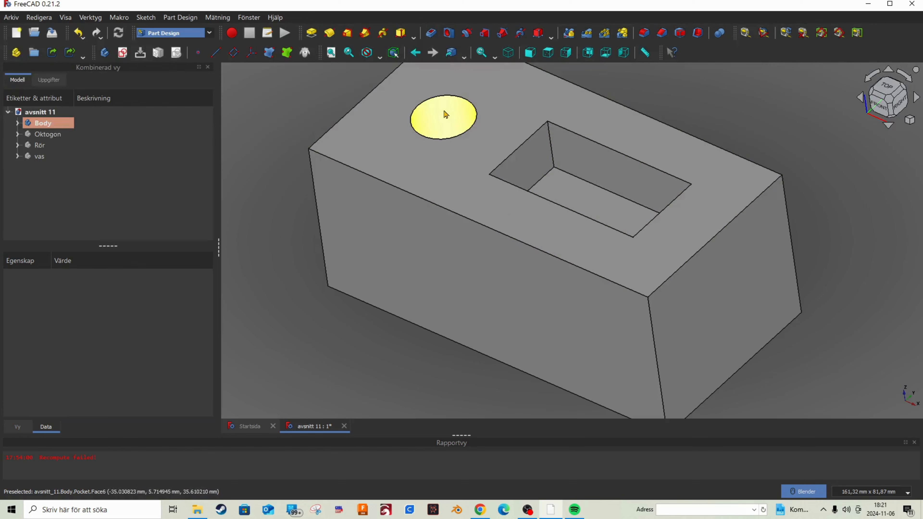
# Try a 3 mm fillet on the block's top face and cancel it
pyautogui.scroll(-5, 480, 196)
pyautogui.moveTo(493, 192); pyautogui.dragTo(536, 164, button='middle')
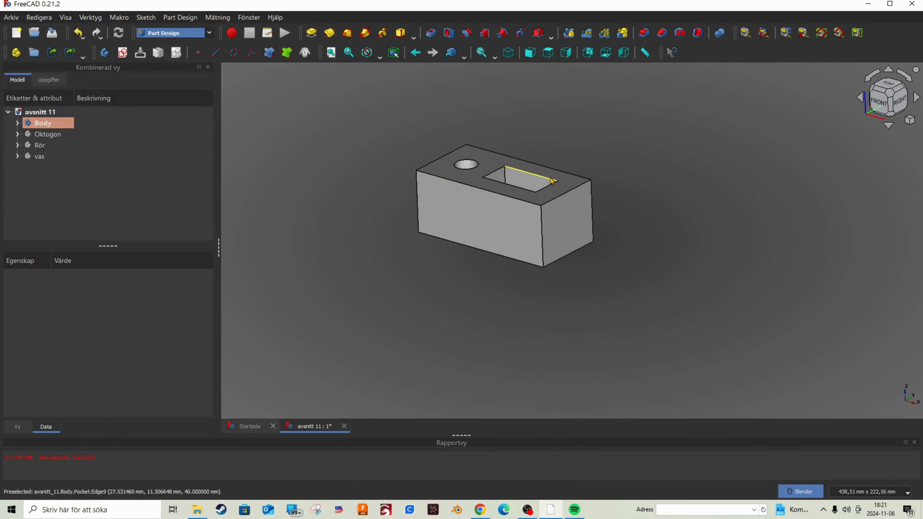
pyautogui.scroll(2, 550, 183)
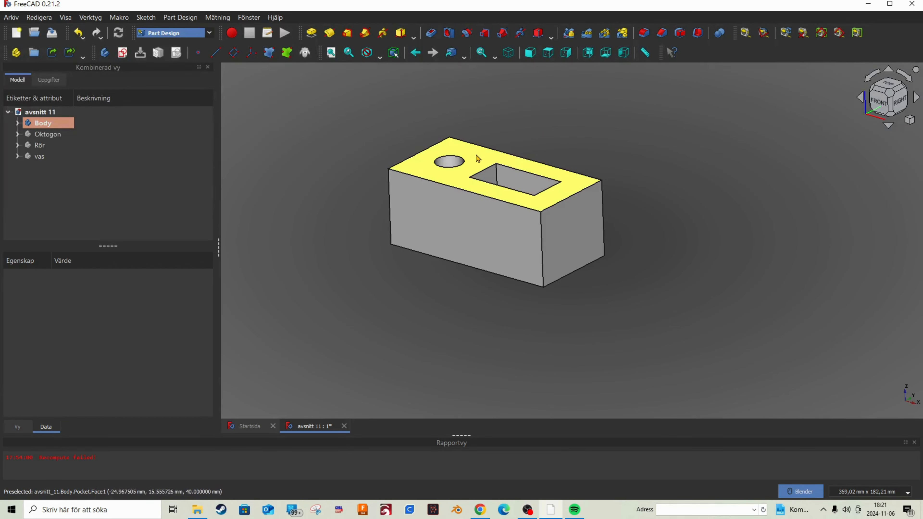
pyautogui.click(479, 161)
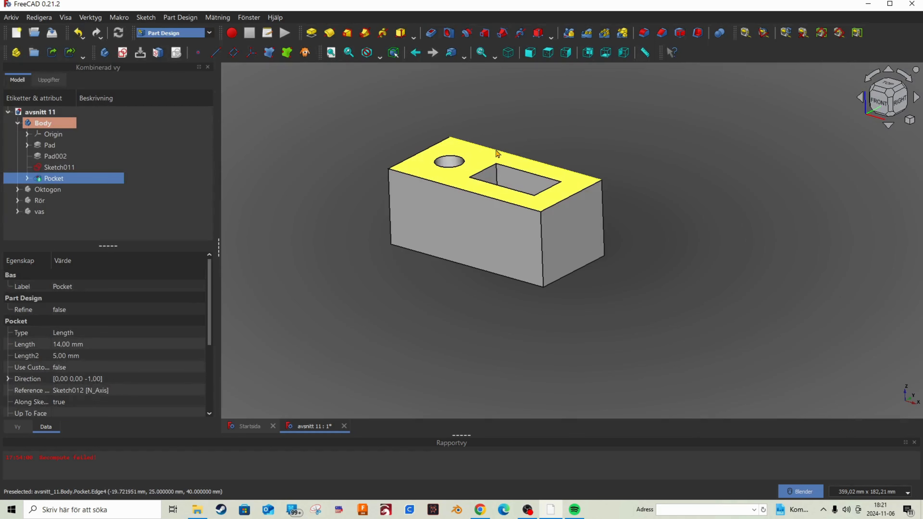
pyautogui.click(645, 34)
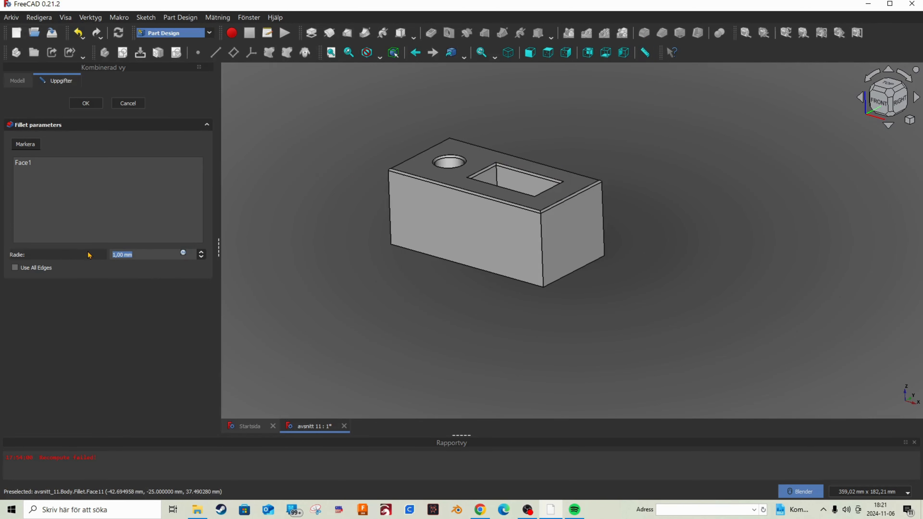
pyautogui.write('3')
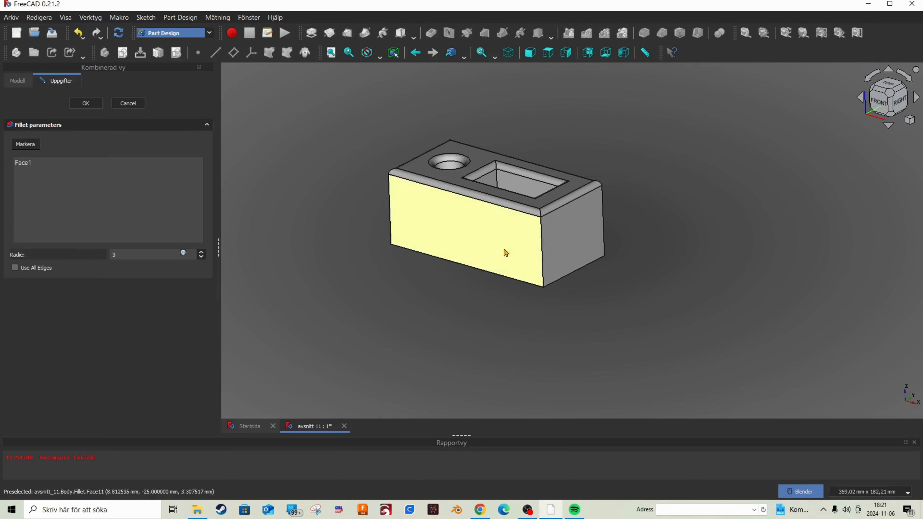
pyautogui.moveTo(523, 227); pyautogui.dragTo(530, 189, button='middle')
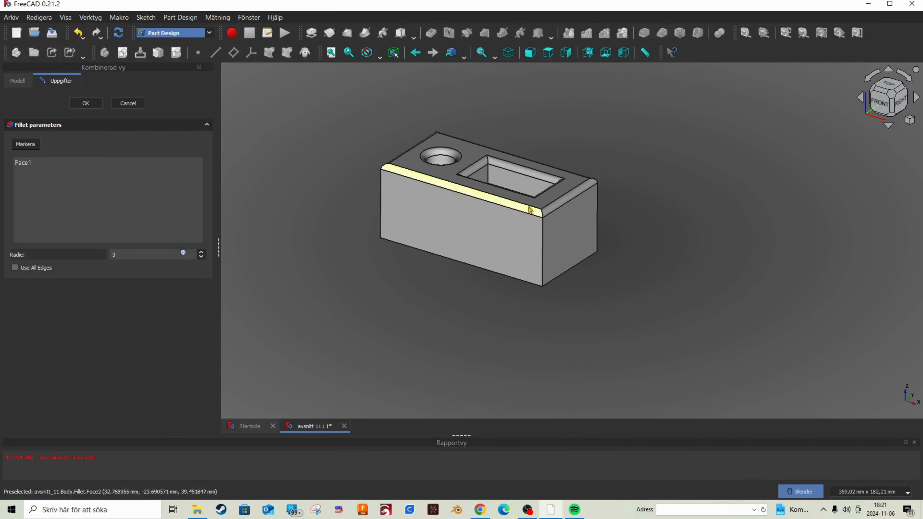
pyautogui.click(129, 104)
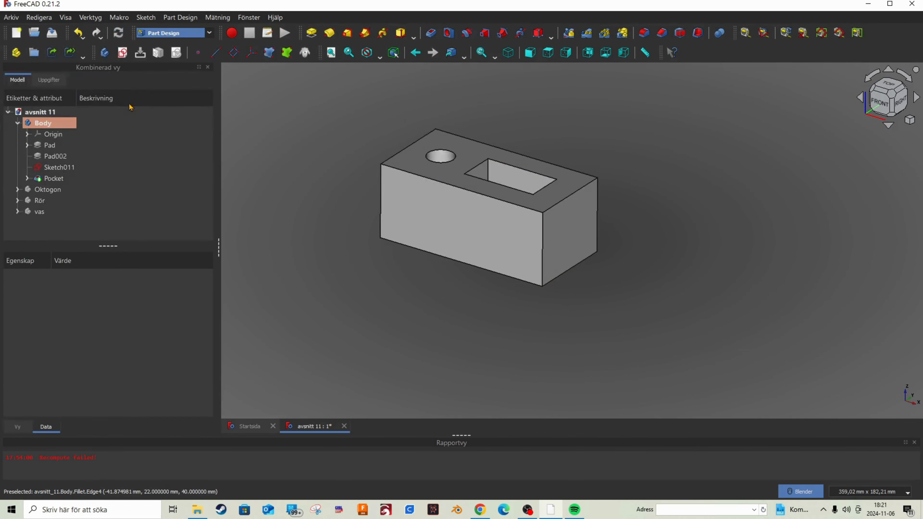
# Try a 1 mm fillet on the block's long top edges, the rectangular pocket's rear top edge and the right end face, and undo it
pyautogui.click(427, 183)
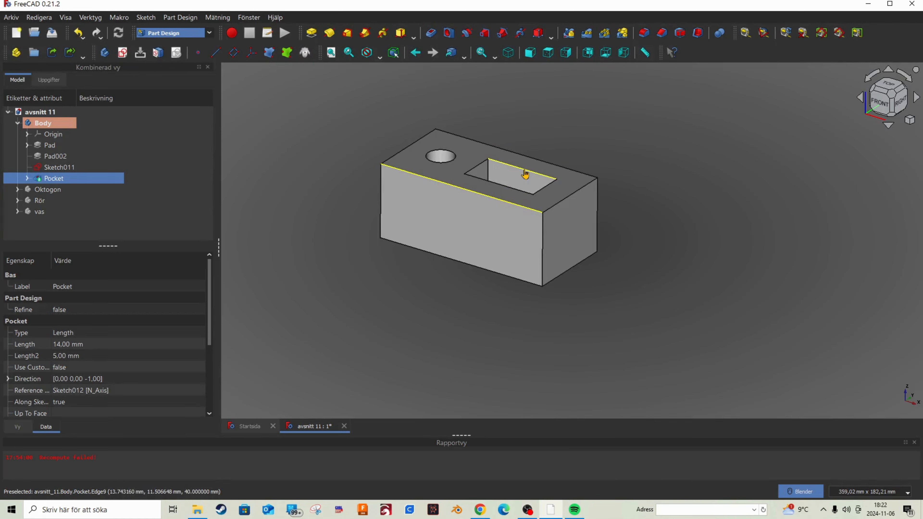
pyautogui.click(601, 140)
pyautogui.click(505, 201)
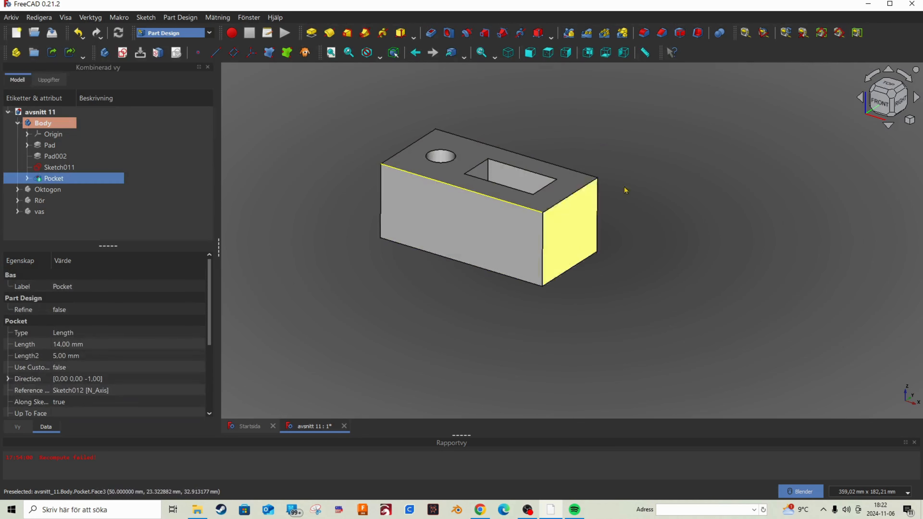
pyautogui.click(644, 33)
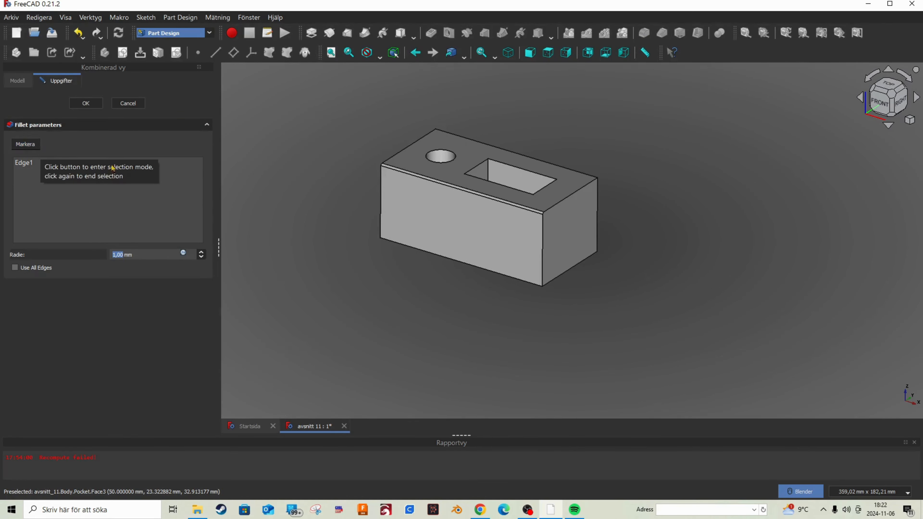
pyautogui.click(25, 144)
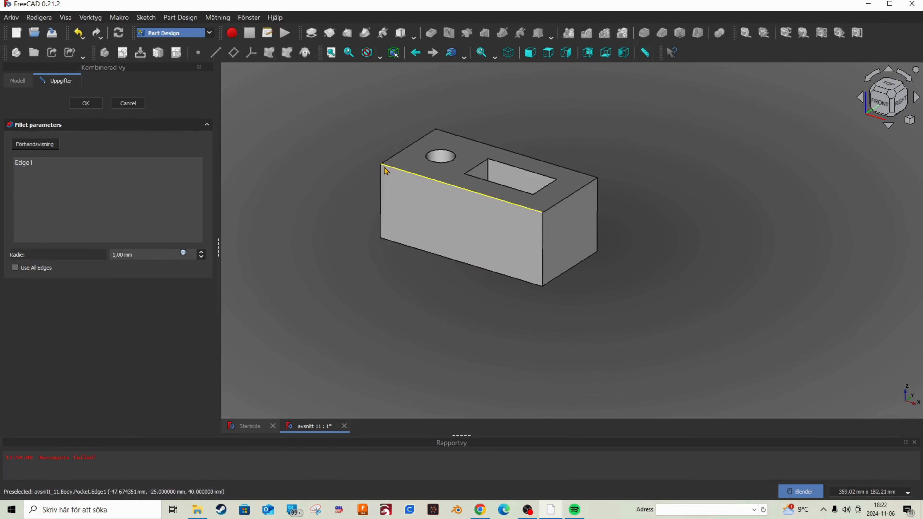
pyautogui.click(522, 169)
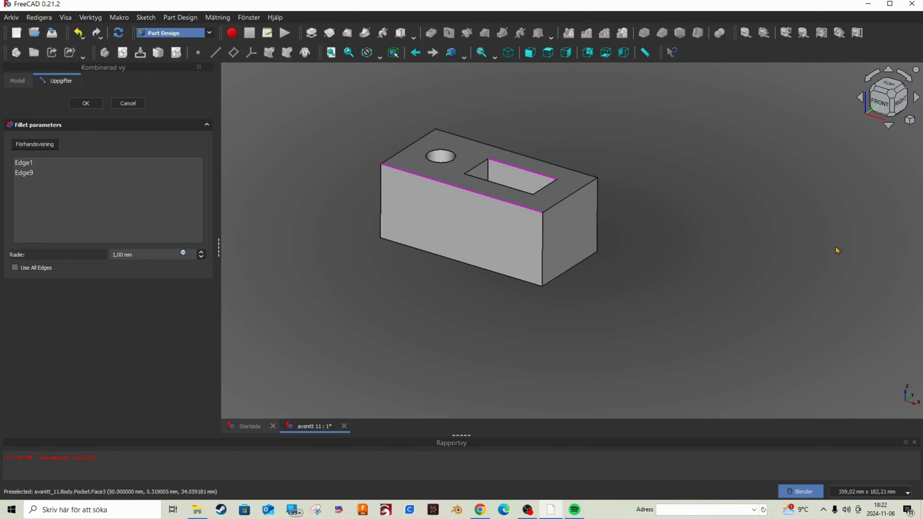
pyautogui.click(536, 162)
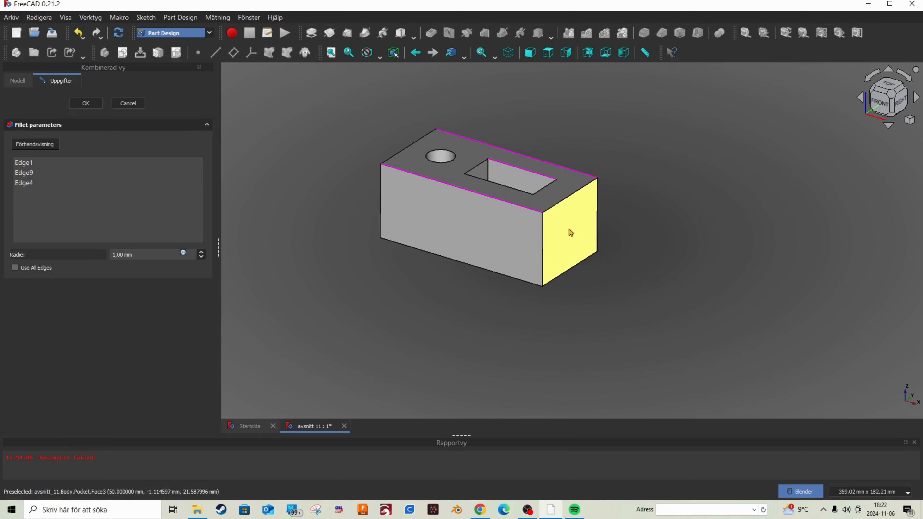
pyautogui.click(578, 230)
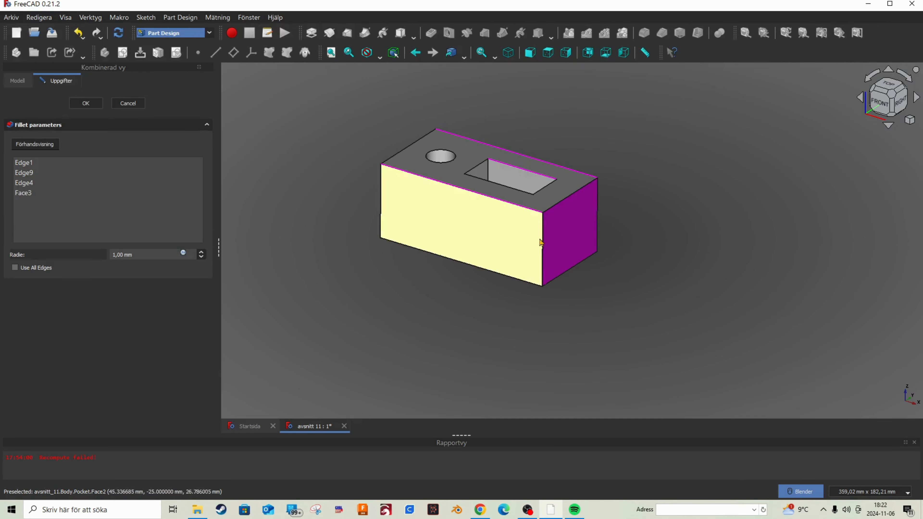
pyautogui.click(85, 103)
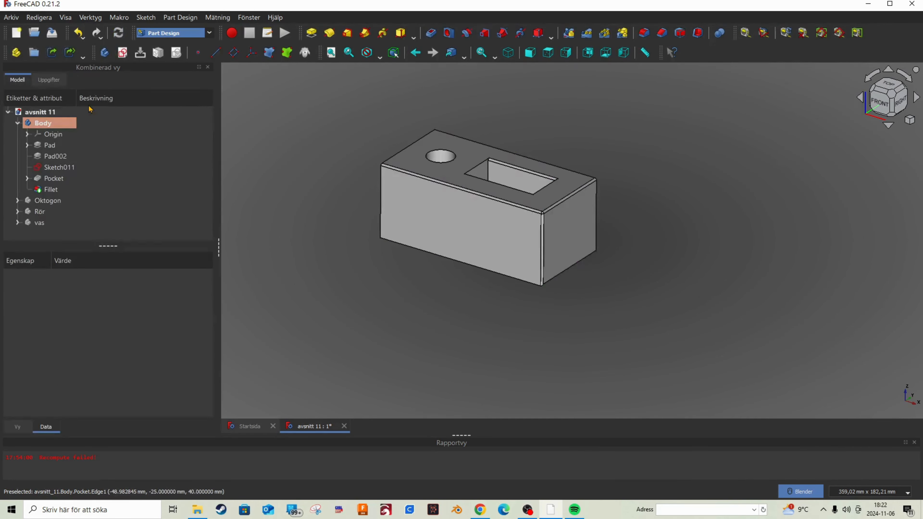
pyautogui.moveTo(521, 231)
pyautogui.mouseDown(button='middle')
pyautogui.moveTo(385, 289)
pyautogui.moveTo(518, 231)
pyautogui.mouseUp(button='middle')
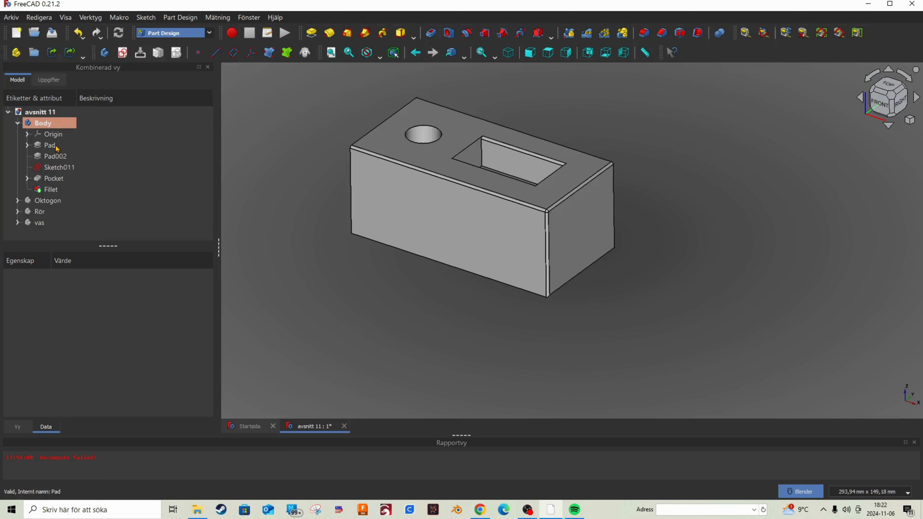
pyautogui.click(78, 34)
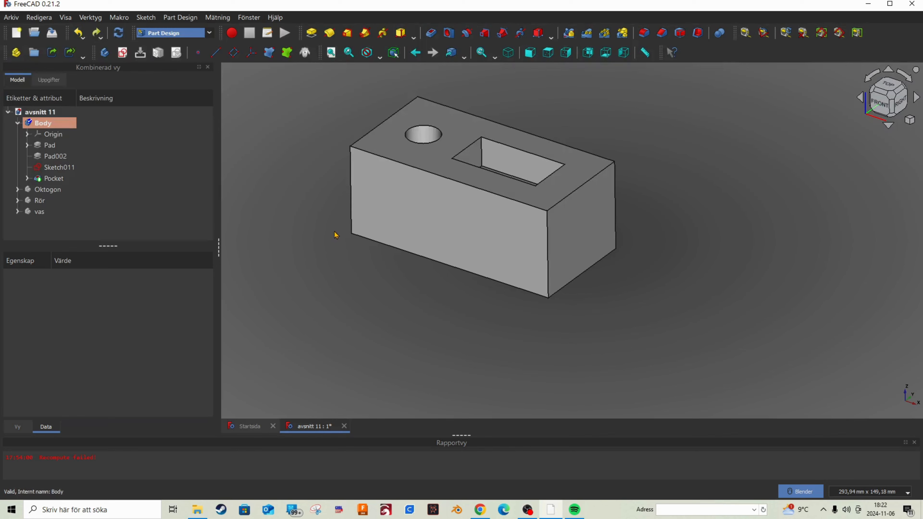
# Fillet the round hole's top edge with a 3 mm radius
pyautogui.scroll(-2, 395, 269)
pyautogui.scroll(6, 456, 303)
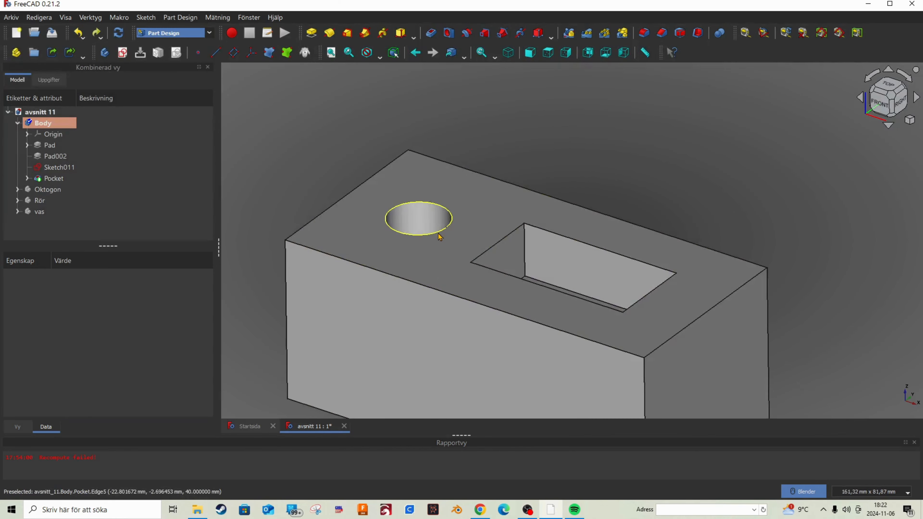
pyautogui.click(444, 205)
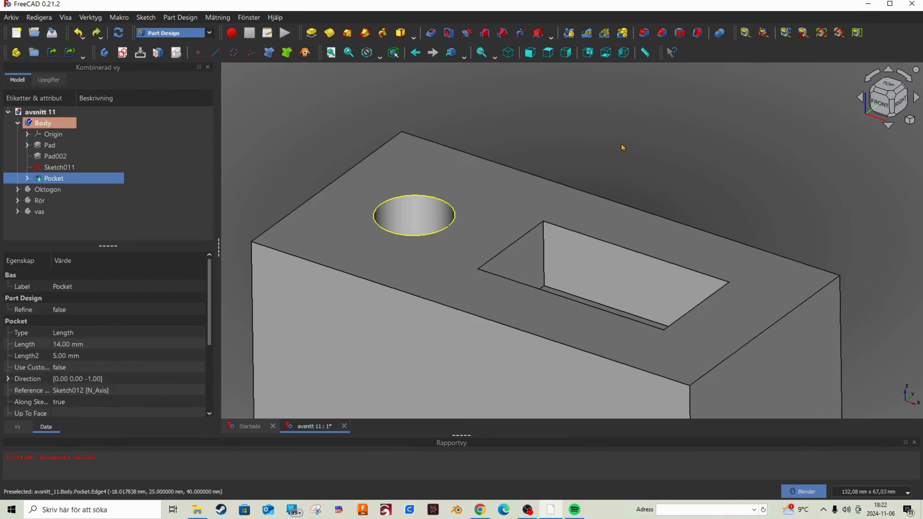
pyautogui.click(644, 34)
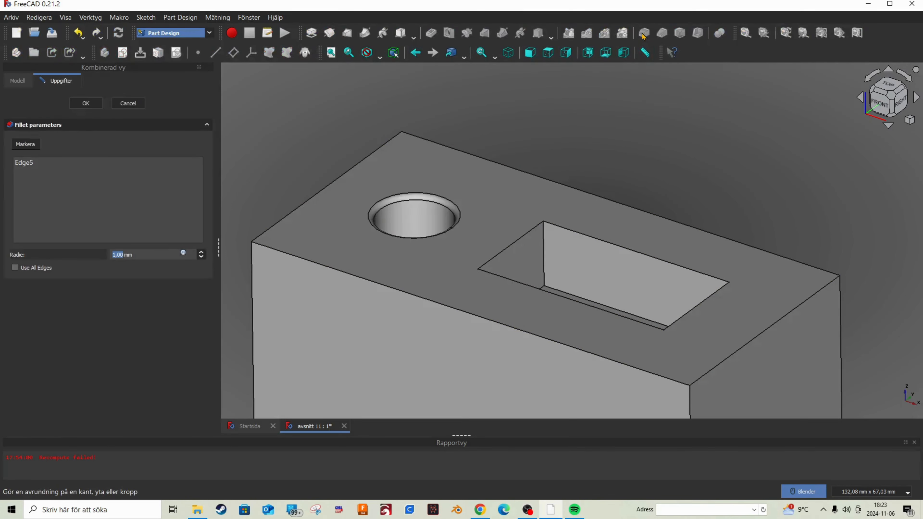
pyautogui.click(202, 252)
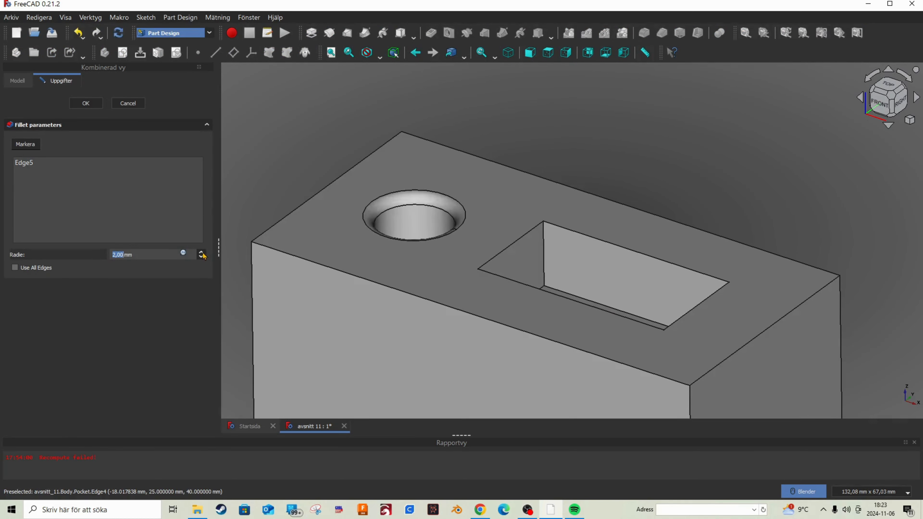
pyautogui.click(202, 253)
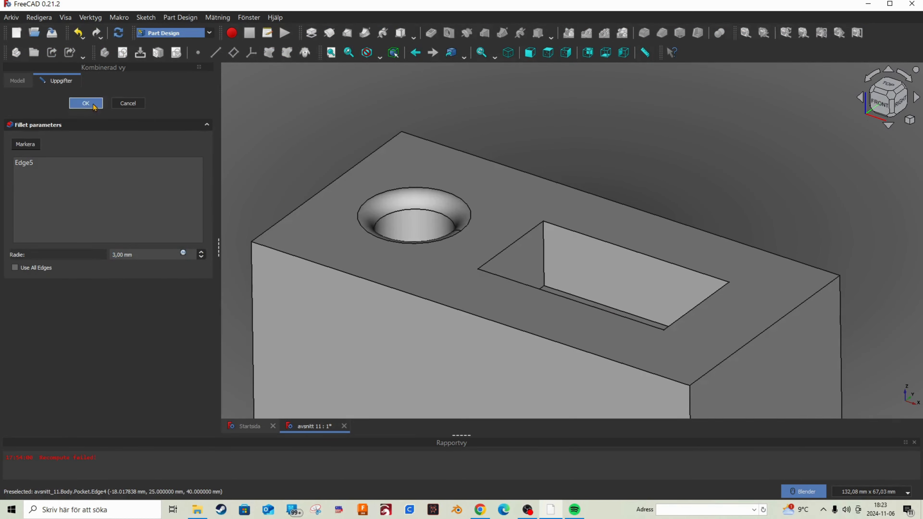
pyautogui.click(86, 104)
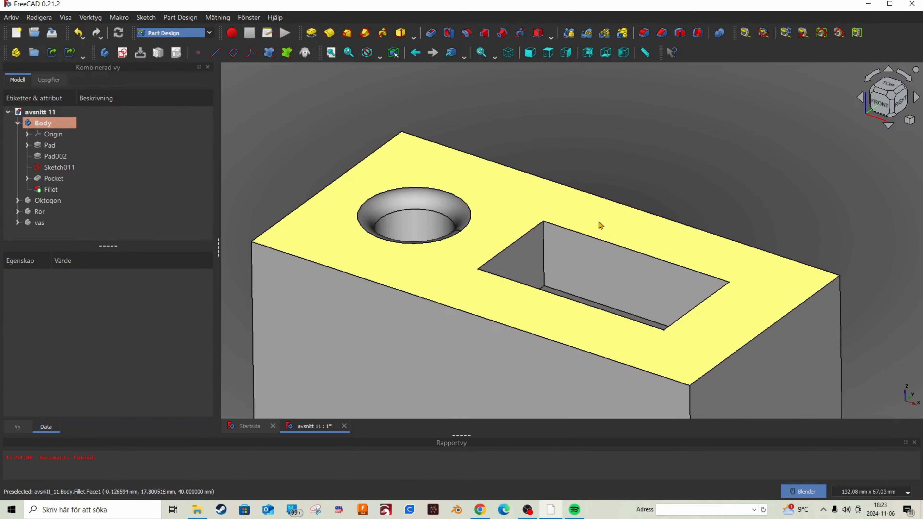
# Chamfer the four top edges of the rectangular pocket at an equal distance of 1 mm
pyautogui.scroll(-4, 544, 204)
pyautogui.click(585, 225)
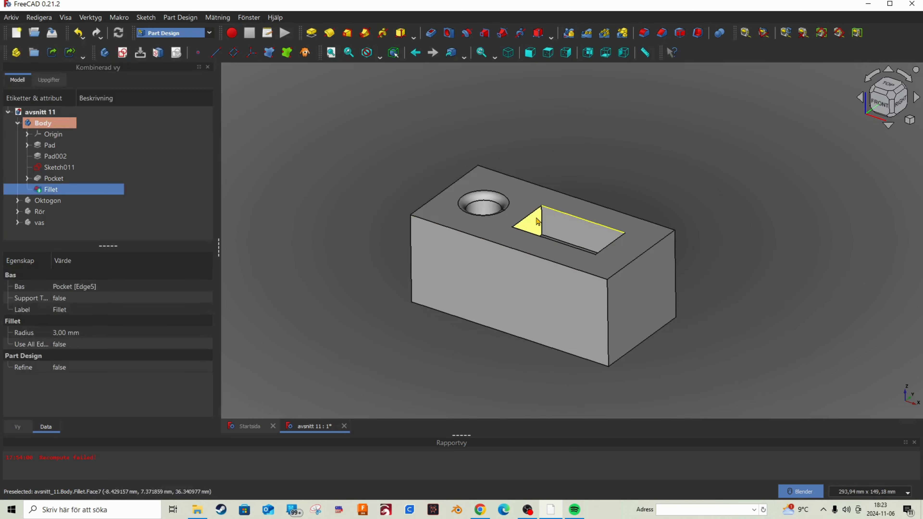
pyautogui.click(662, 33)
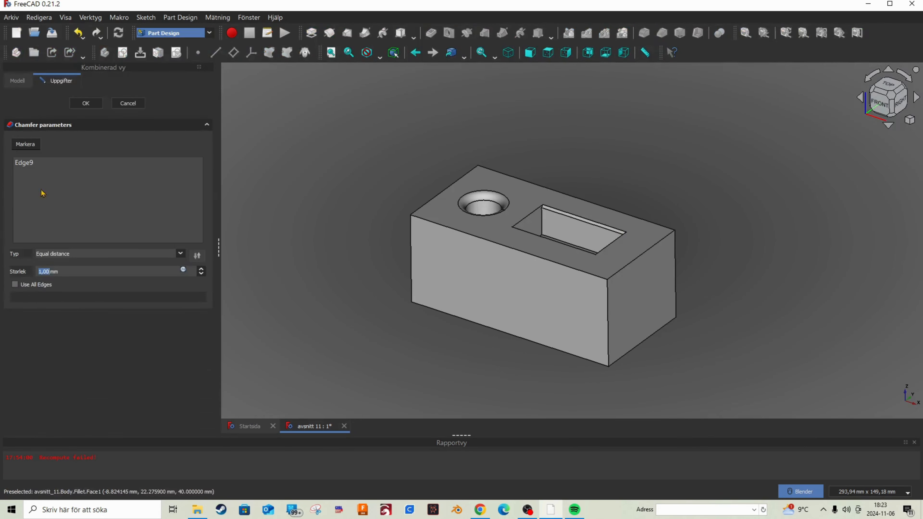
pyautogui.click(26, 144)
pyautogui.click(529, 215)
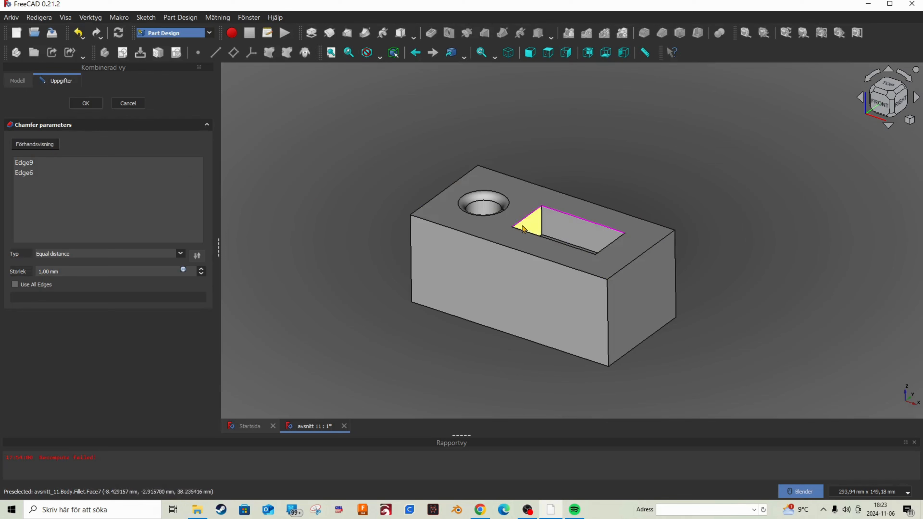
pyautogui.click(556, 241)
pyautogui.click(610, 244)
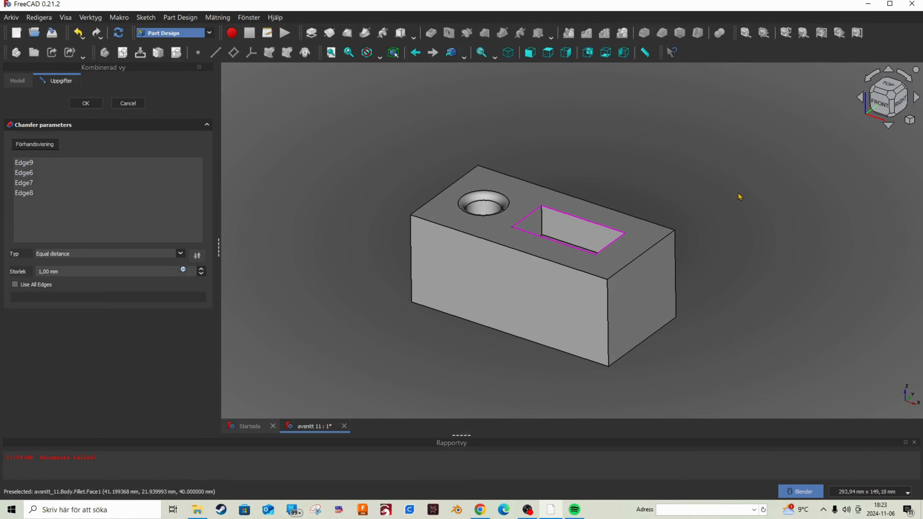
pyautogui.click(87, 105)
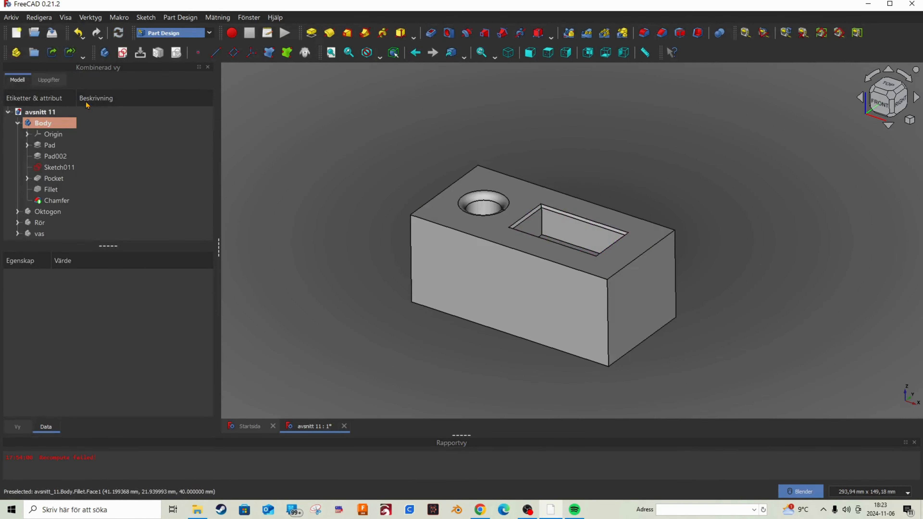
# Try a 3 mm fillet on the rectangular pocket's floor face and cancel it
pyautogui.moveTo(569, 260)
pyautogui.mouseDown(button='middle')
pyautogui.moveTo(585, 319)
pyautogui.moveTo(549, 300)
pyautogui.moveTo(587, 305)
pyautogui.moveTo(563, 258)
pyautogui.mouseUp(button='middle')
pyautogui.scroll(2, 563, 257)
pyautogui.scroll(-2, 557, 253)
pyautogui.scroll(-2, 563, 266)
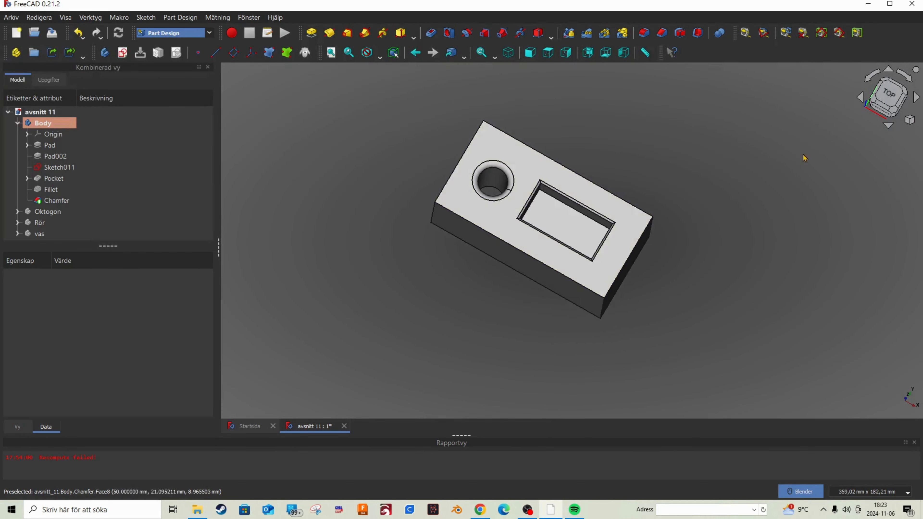
pyautogui.moveTo(563, 223)
pyautogui.mouseDown(button='middle')
pyautogui.moveTo(562, 239)
pyautogui.moveTo(559, 220)
pyautogui.mouseUp(button='middle')
pyautogui.click(560, 220)
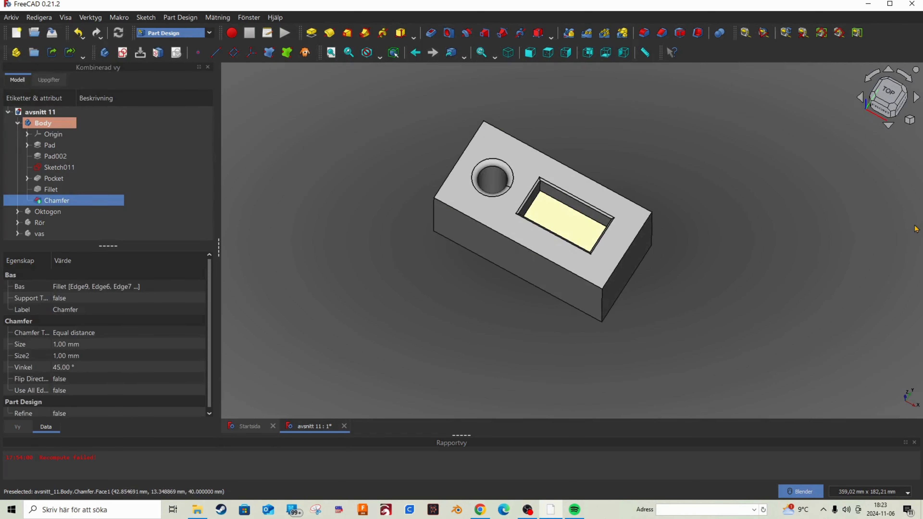
pyautogui.click(644, 34)
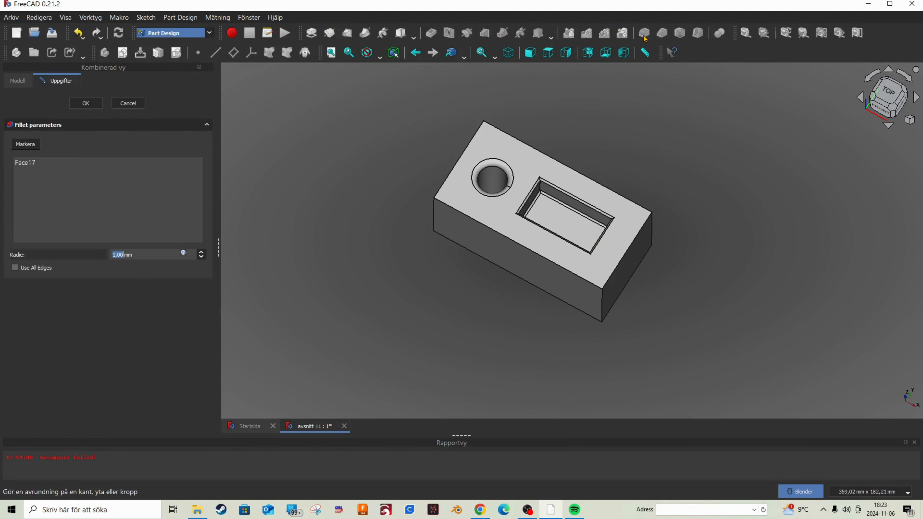
pyautogui.click(201, 252)
pyautogui.click(201, 252)
pyautogui.scroll(-3, 557, 255)
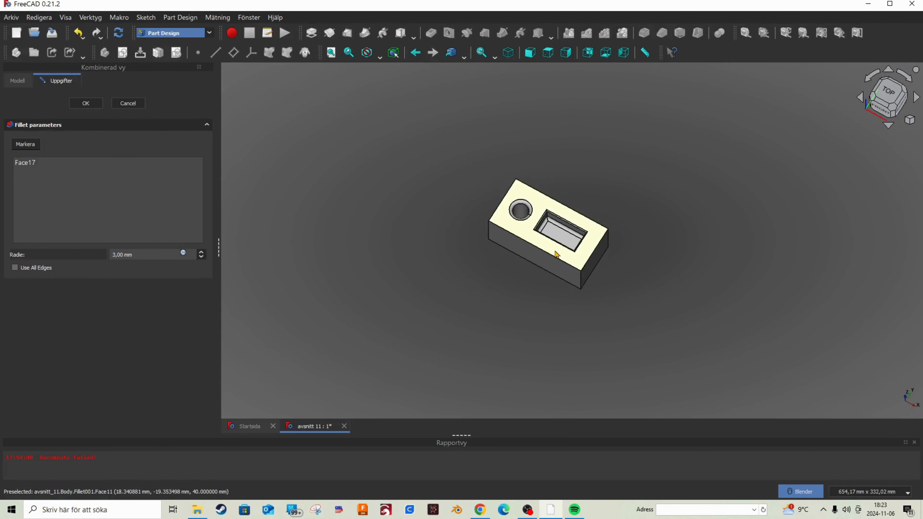
pyautogui.scroll(3, 557, 255)
pyautogui.moveTo(567, 251); pyautogui.dragTo(569, 233, button='middle')
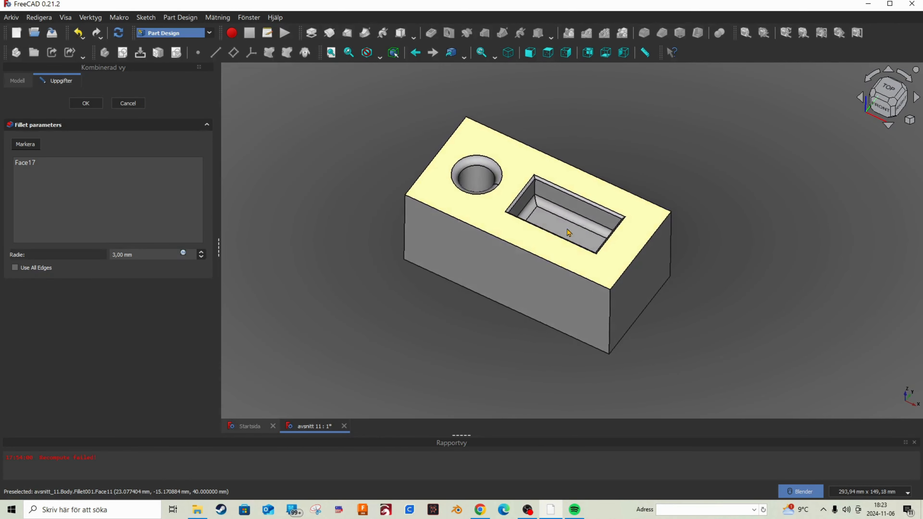
pyautogui.scroll(2, 549, 248)
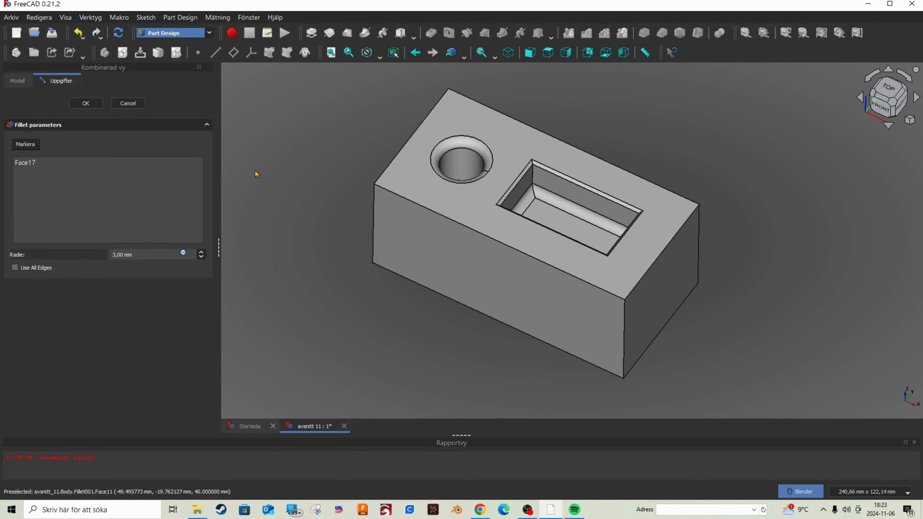
pyautogui.click(128, 103)
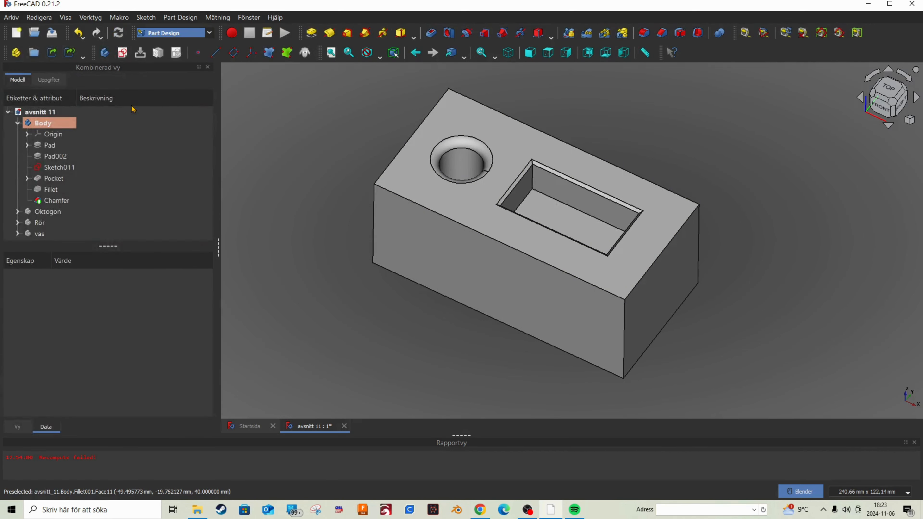
# Undo the rectangular pocket's top edge chamfer and the round hole's top edge fillet
pyautogui.moveTo(81, 189); pyautogui.dragTo(80, 200)
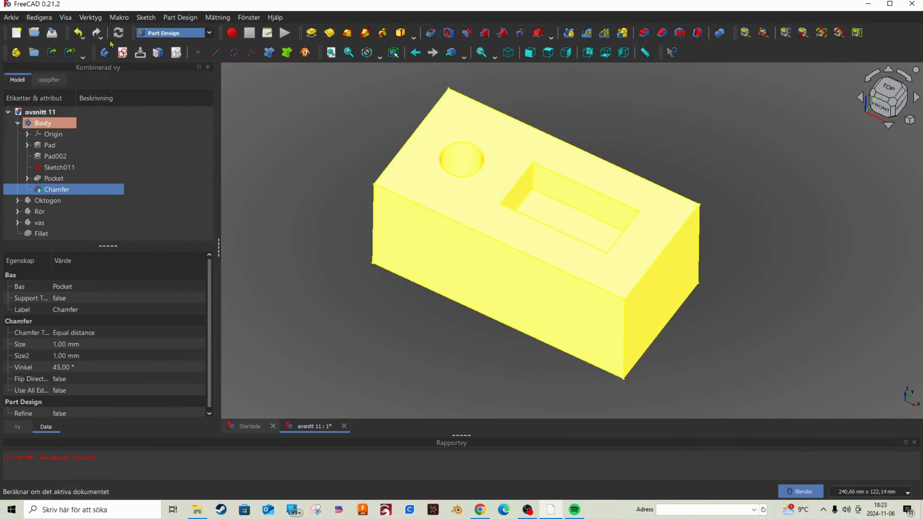
pyautogui.click(79, 33)
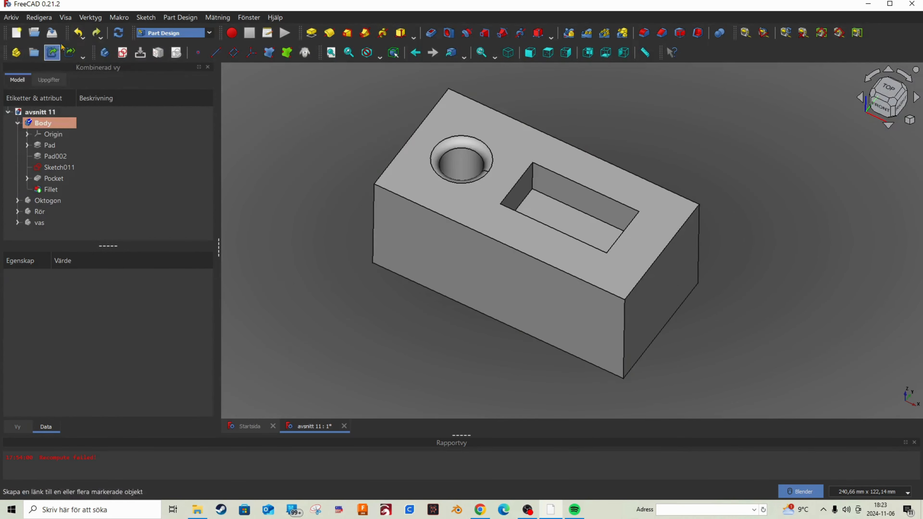
pyautogui.click(78, 33)
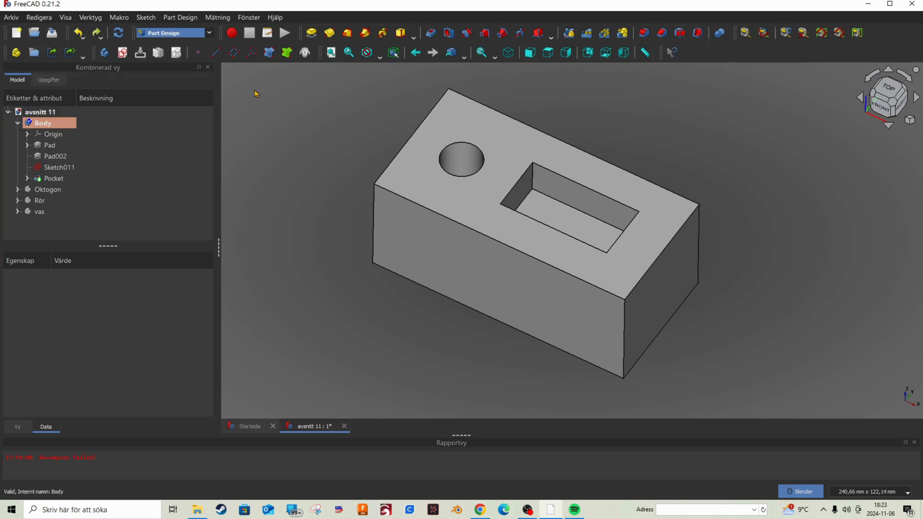
# Pad the block's top face upward by 2 mm
pyautogui.click(614, 188)
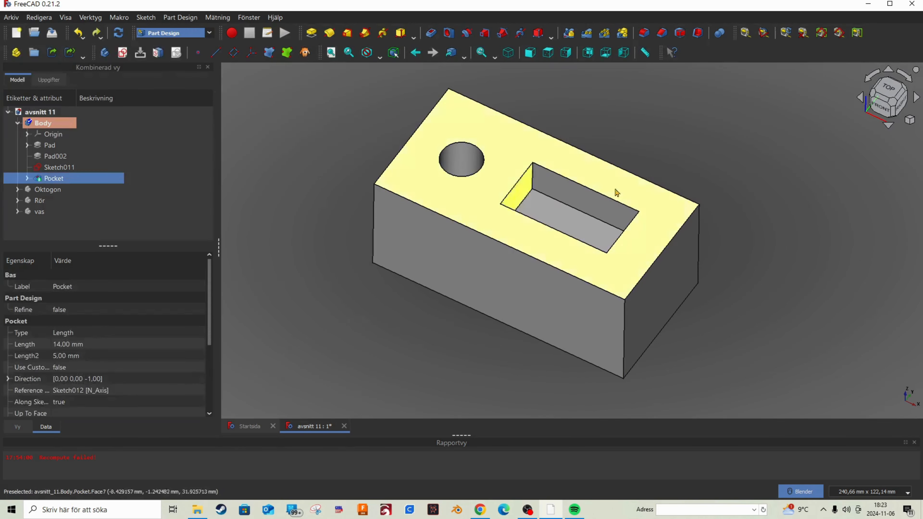
pyautogui.click(312, 33)
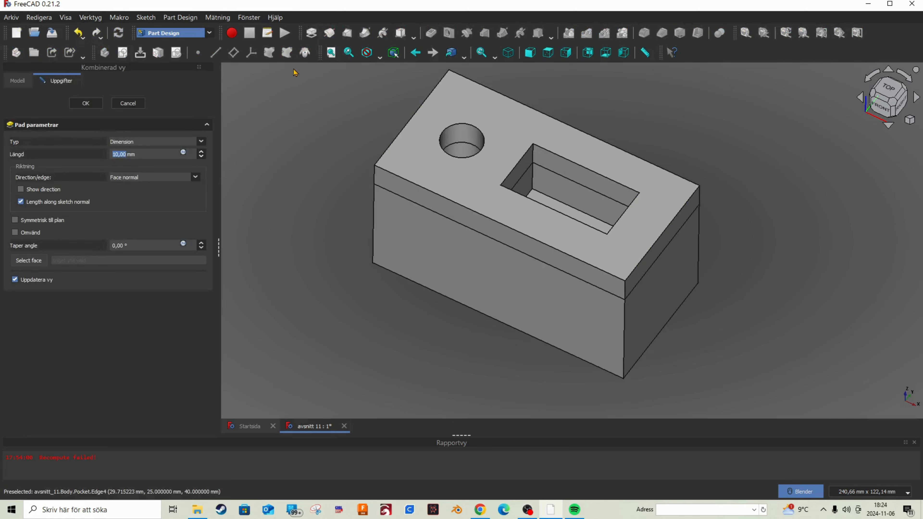
pyautogui.write('2')
pyautogui.press('Return')
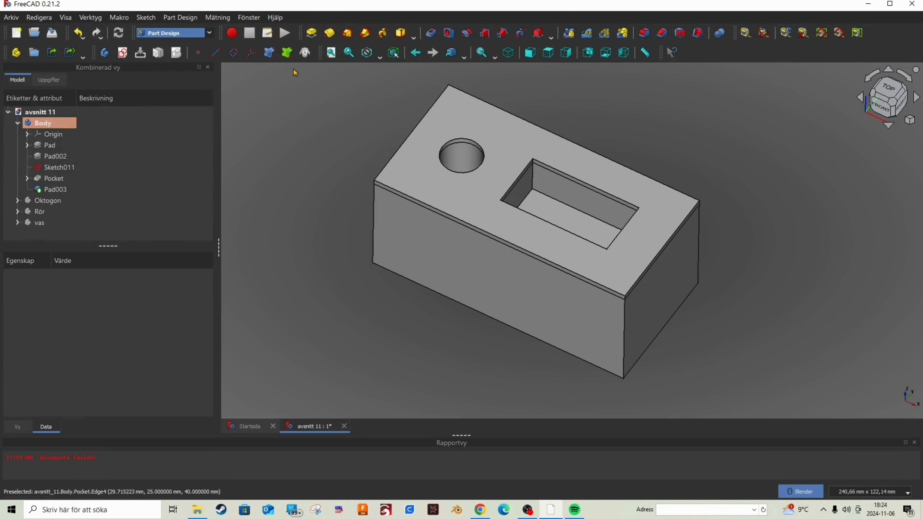
# Try a fillet on the front top edge of the padded layer, raising the radius from 1 to 2 mm, and cancel it
pyautogui.scroll(4, 556, 316)
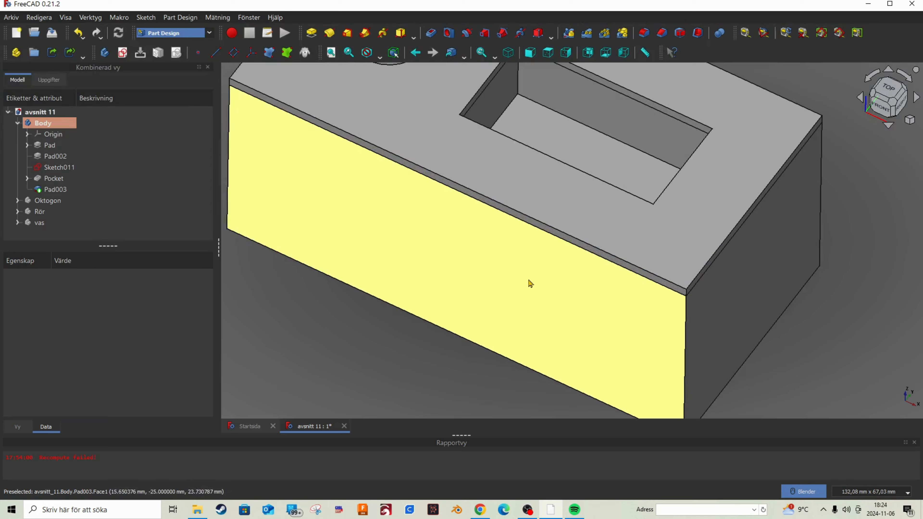
pyautogui.moveTo(590, 299)
pyautogui.mouseDown(button='middle')
pyautogui.moveTo(597, 272)
pyautogui.moveTo(603, 289)
pyautogui.mouseUp(button='middle')
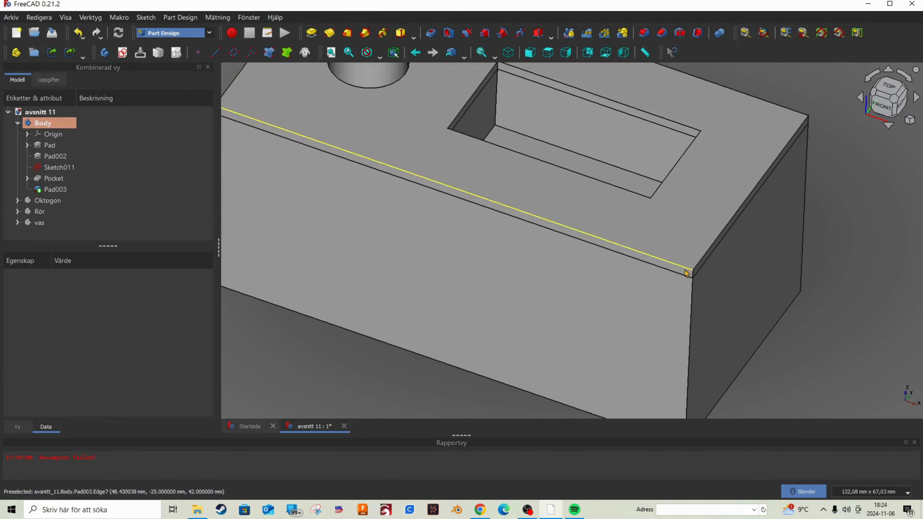
pyautogui.click(434, 186)
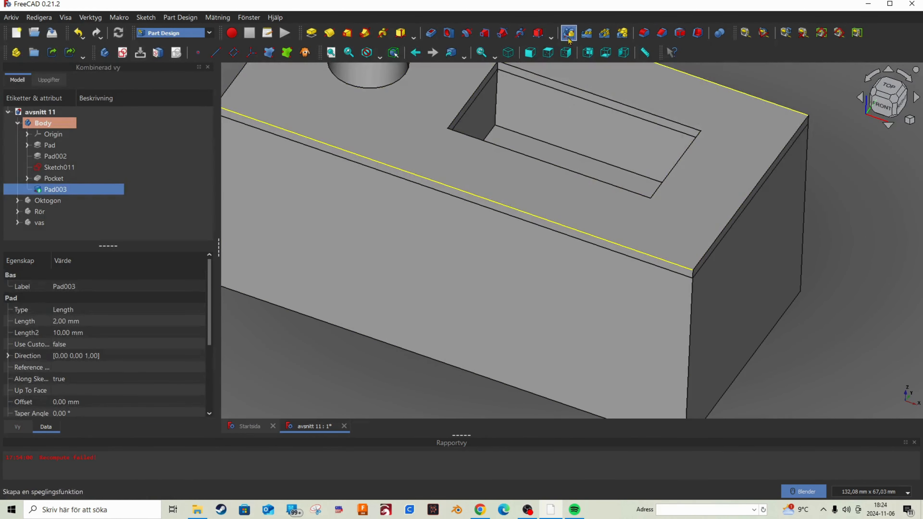
pyautogui.click(644, 33)
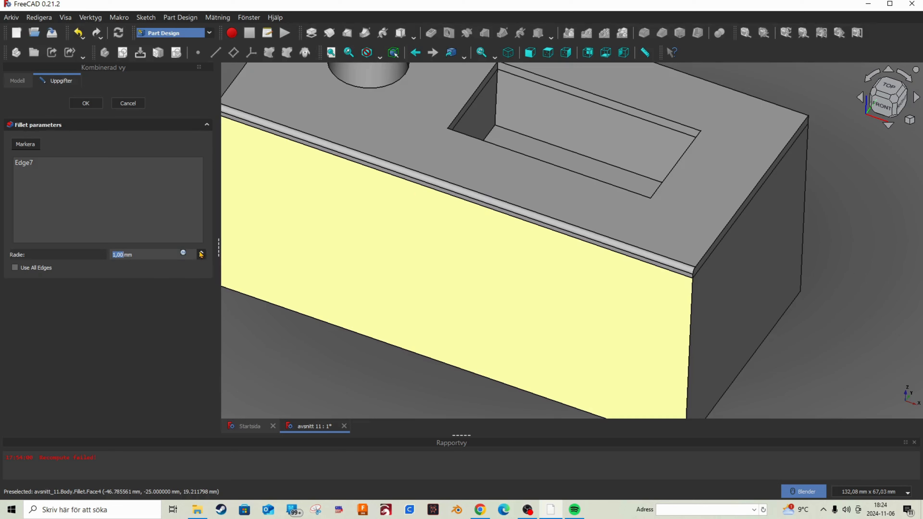
pyautogui.press('Up')
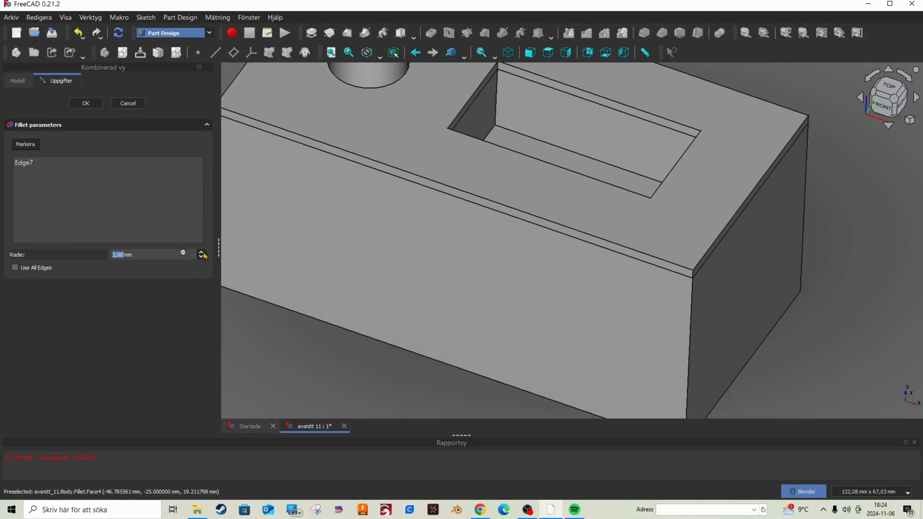
pyautogui.moveTo(486, 343); pyautogui.dragTo(464, 319, button='middle')
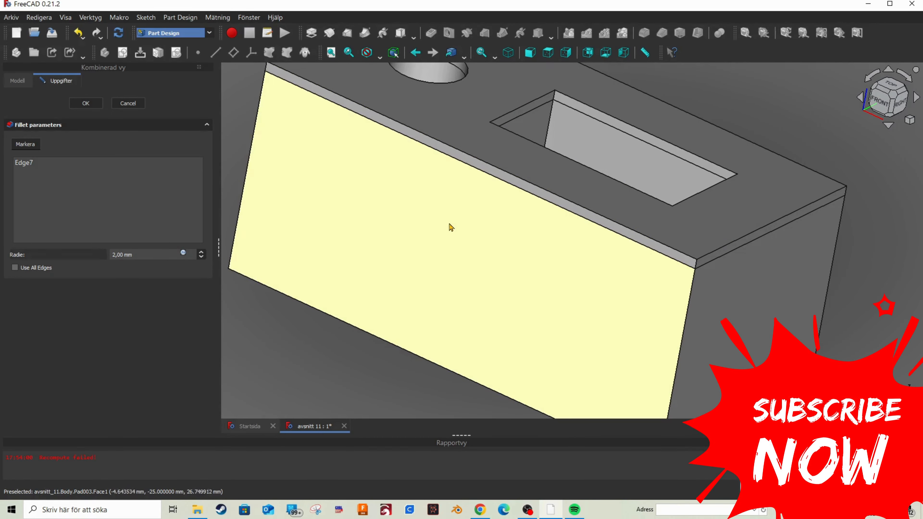
pyautogui.click(128, 104)
# Set the Refine property of the 2 mm top pad to true
pyautogui.scroll(-5, 451, 181)
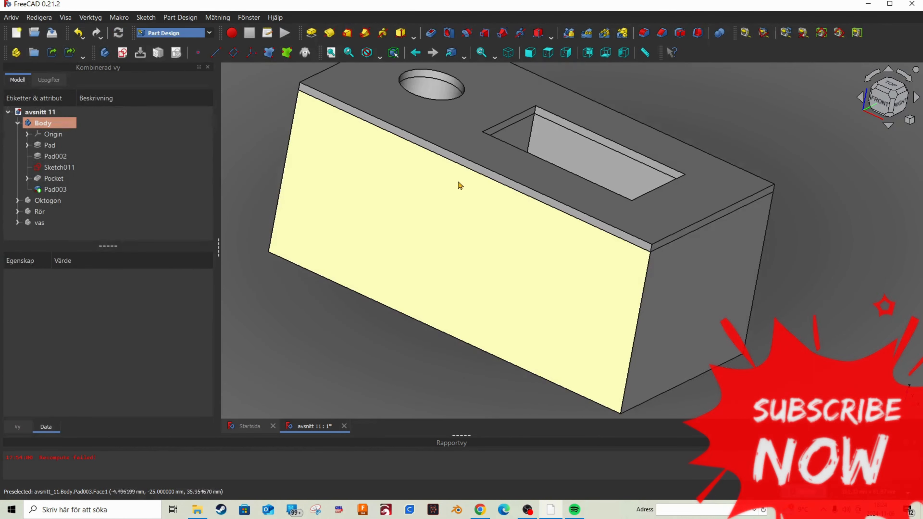
pyautogui.scroll(3, 363, 165)
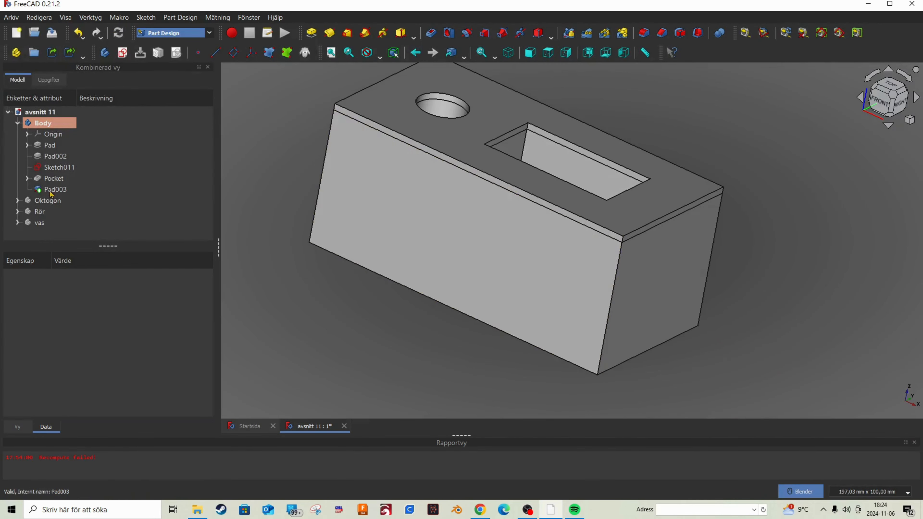
pyautogui.click(55, 189)
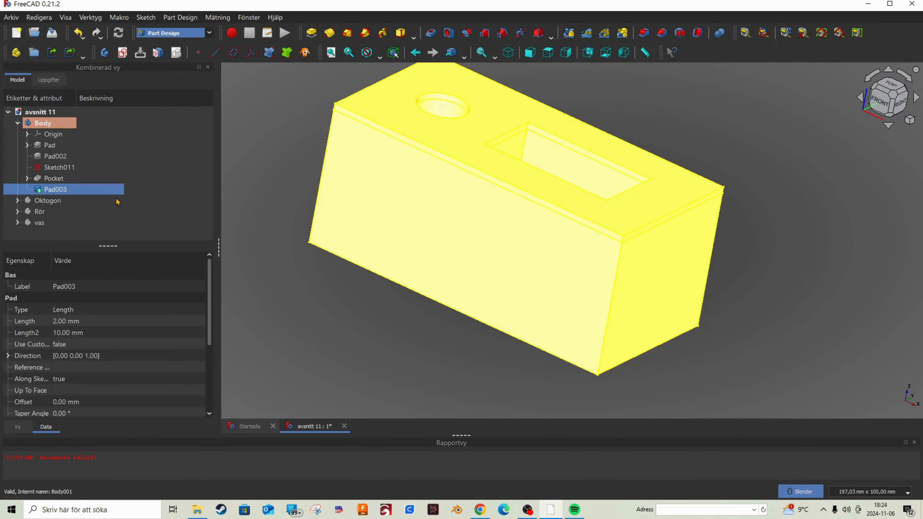
pyautogui.moveTo(210, 319); pyautogui.dragTo(210, 384)
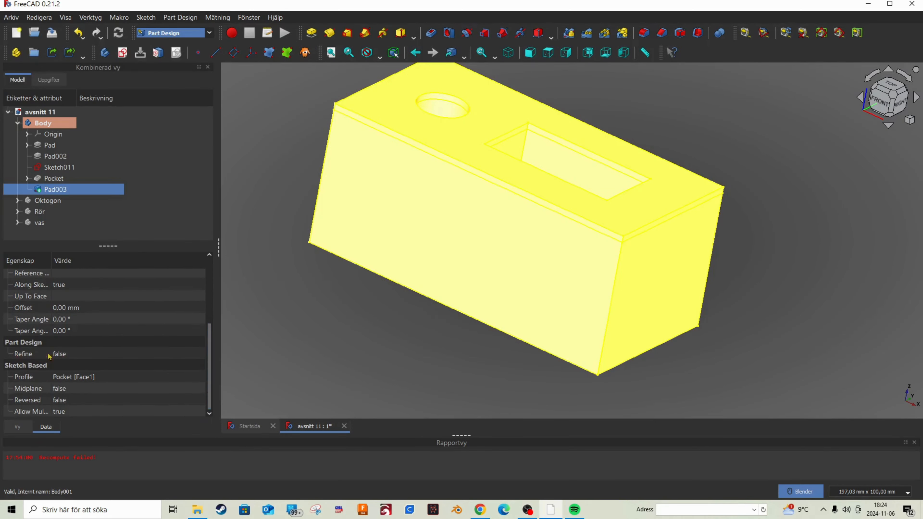
pyautogui.click(77, 355)
pyautogui.click(76, 354)
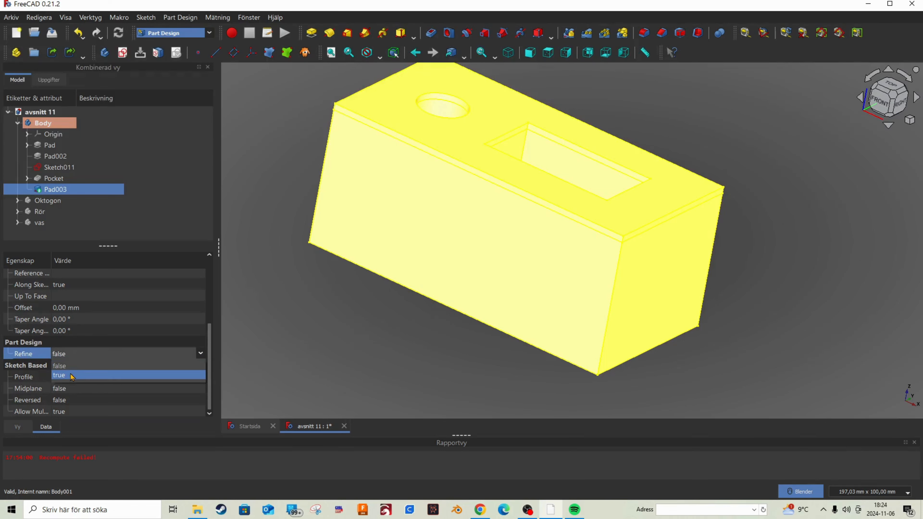
pyautogui.click(72, 375)
pyautogui.click(320, 345)
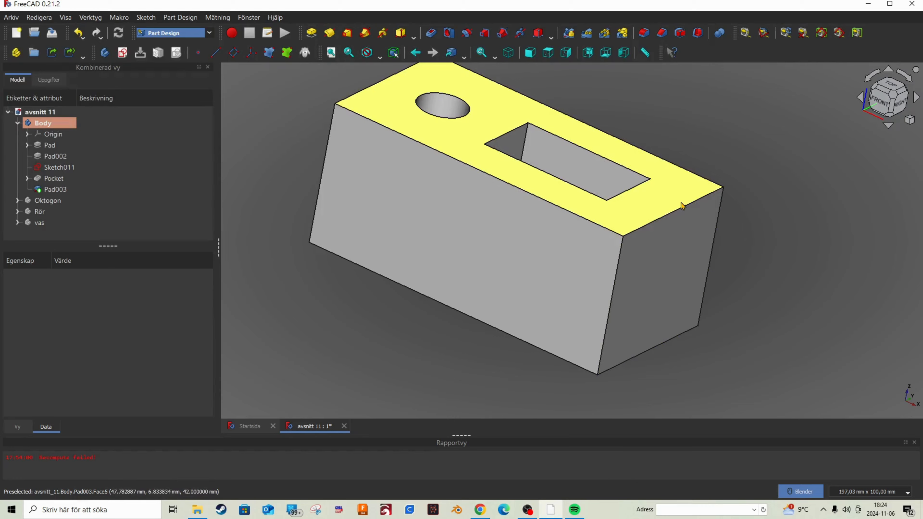
# Try an equal-distance chamfer of 8 mm on the block's front top edge and cancel it
pyautogui.click(457, 159)
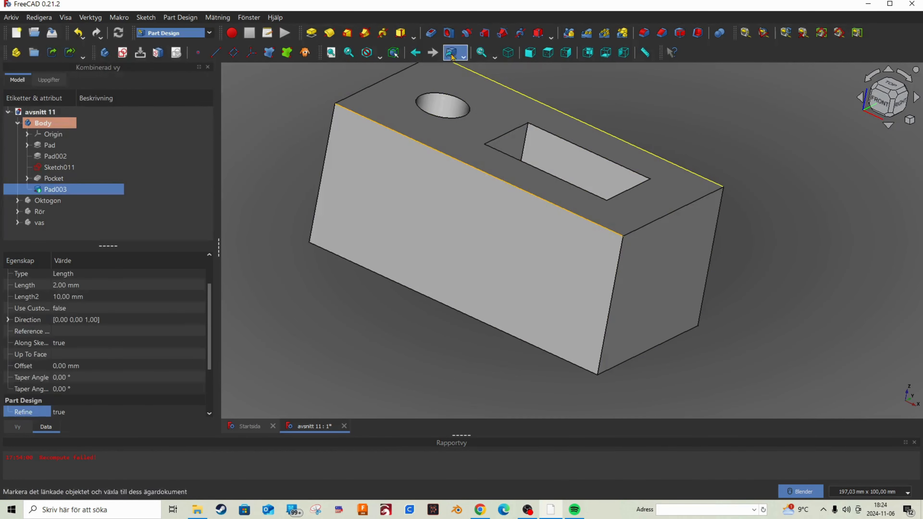
pyautogui.click(661, 33)
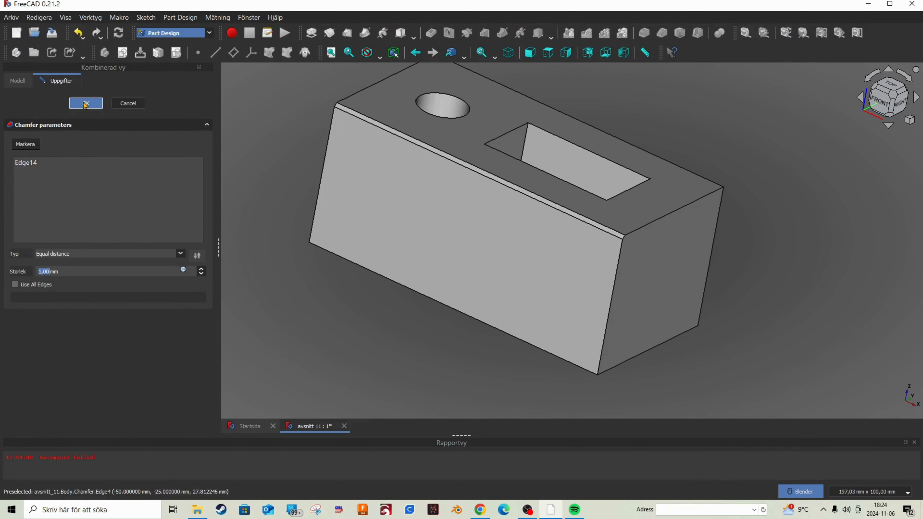
pyautogui.click(201, 269)
pyautogui.click(201, 269)
pyautogui.click(201, 269)
pyautogui.click(201, 269)
pyautogui.click(201, 269)
pyautogui.click(201, 269)
pyautogui.click(201, 269)
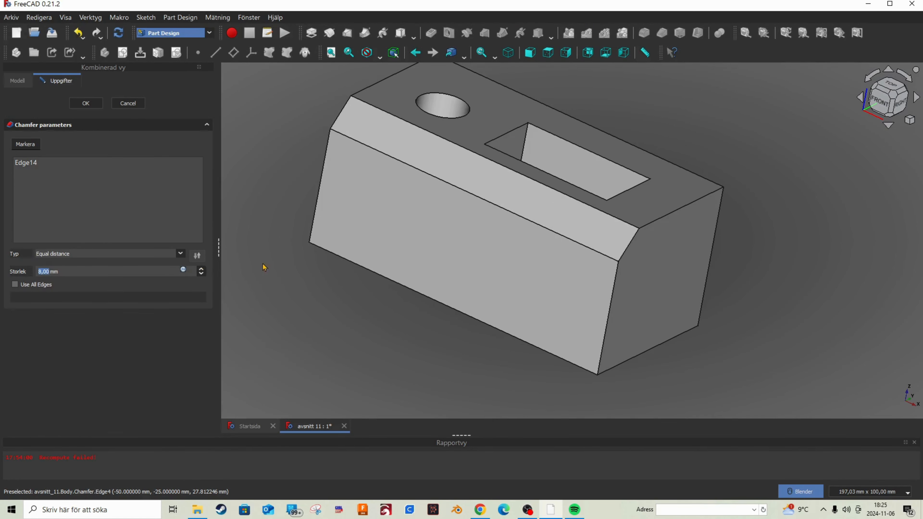
pyautogui.click(128, 104)
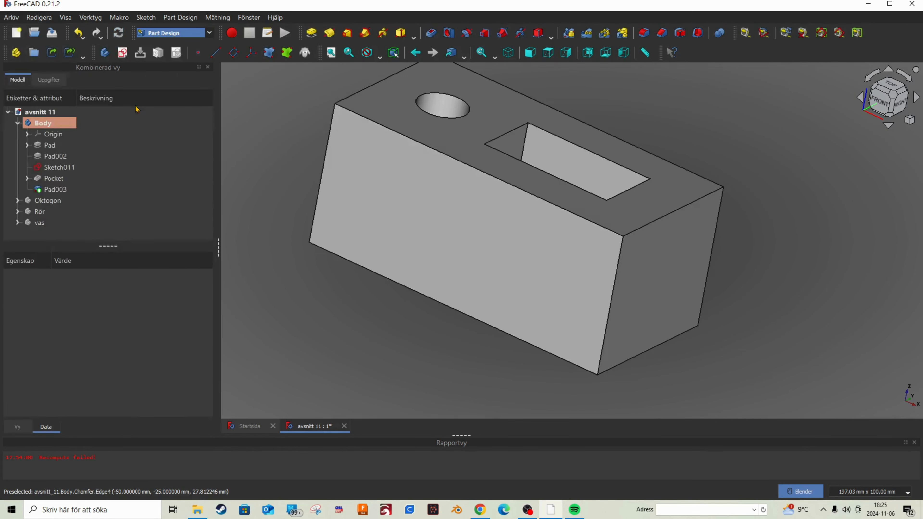
# Undo the Refine change on the 2 mm top pad
pyautogui.click(79, 33)
pyautogui.press('0')
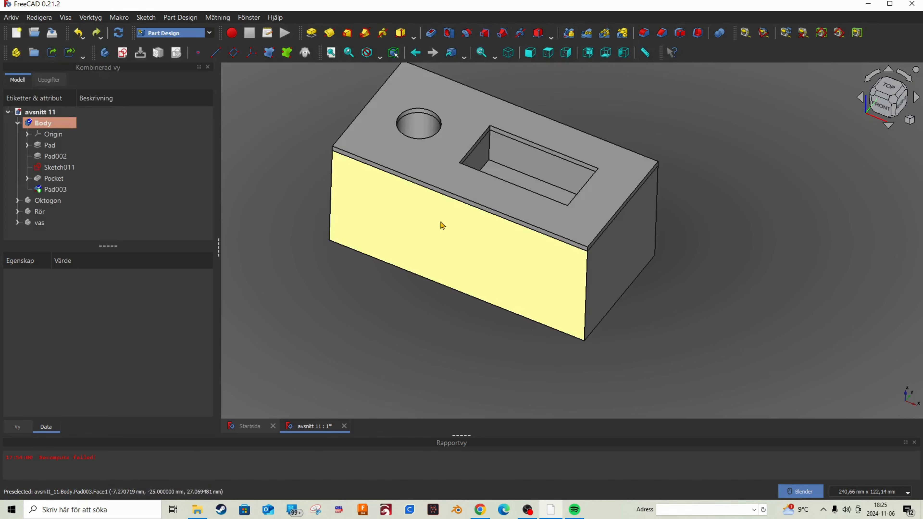
pyautogui.moveTo(441, 221); pyautogui.dragTo(460, 194, button='middle')
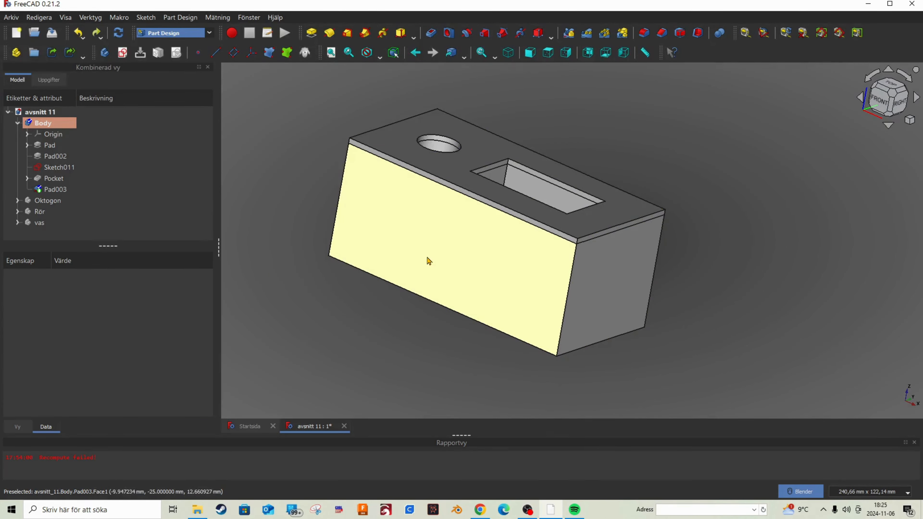
pyautogui.scroll(-5, 429, 264)
pyautogui.scroll(5, 428, 227)
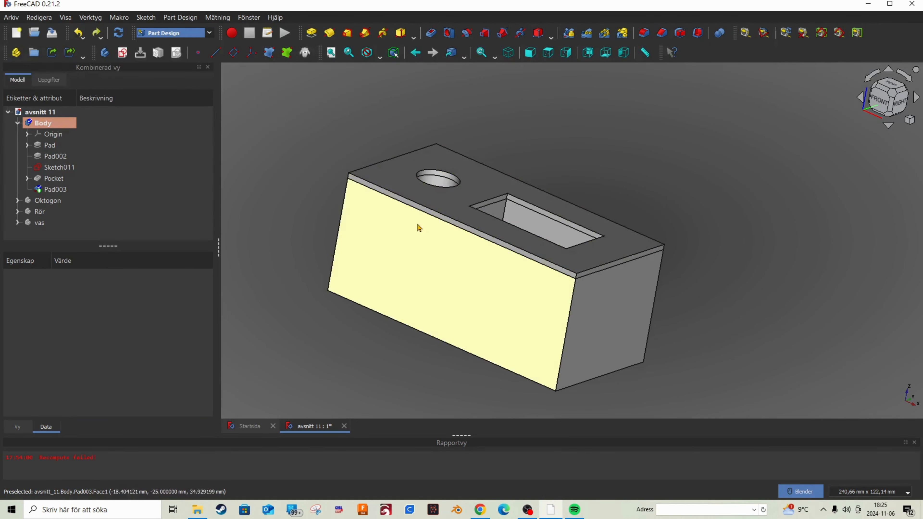
pyautogui.scroll(-4, 430, 229)
pyautogui.scroll(8, 430, 229)
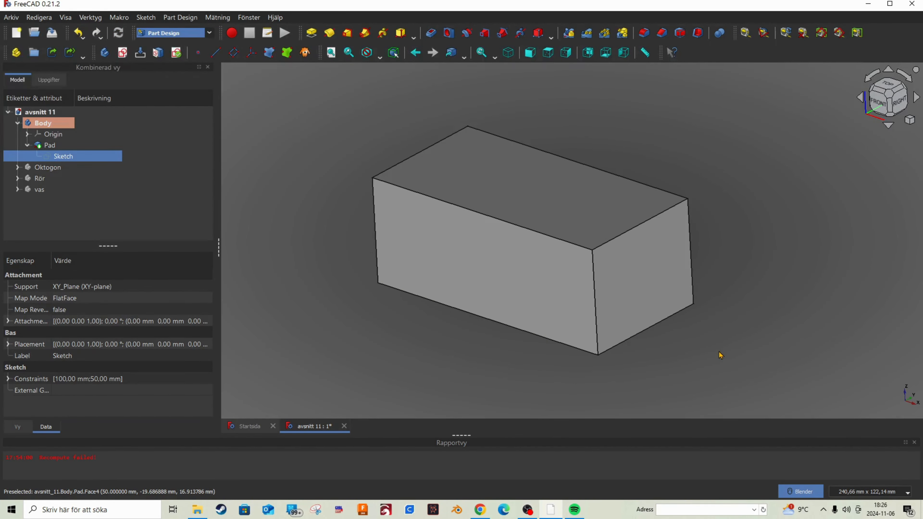
pyautogui.moveTo(664, 270); pyautogui.dragTo(686, 279, button='middle')
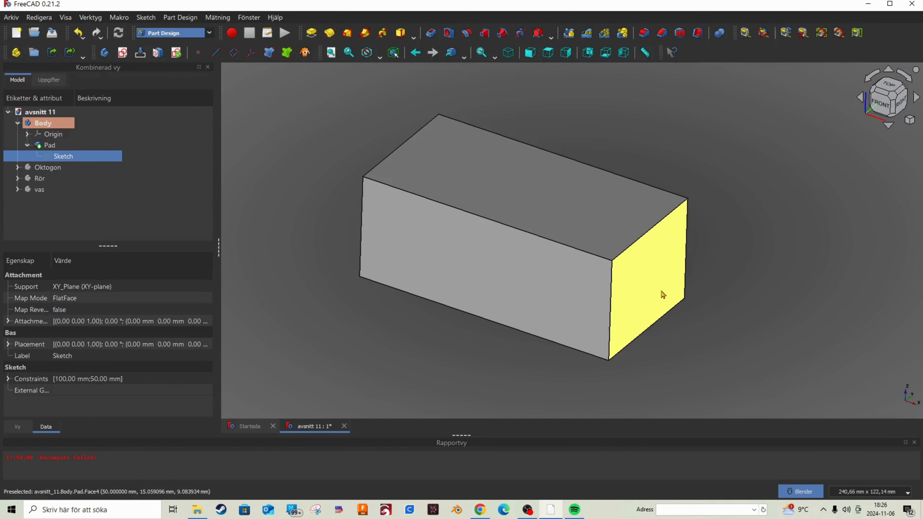
pyautogui.scroll(-2, 636, 280)
pyautogui.scroll(2, 598, 269)
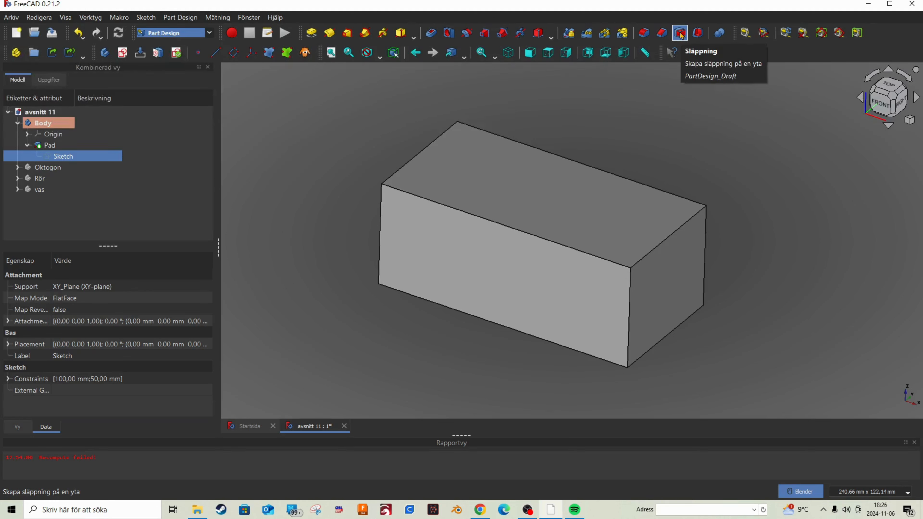
pyautogui.moveTo(690, 115)
pyautogui.mouseDown(button='middle')
pyautogui.moveTo(659, 109)
pyautogui.moveTo(666, 126)
pyautogui.moveTo(686, 103)
pyautogui.moveTo(690, 114)
pyautogui.mouseUp(button='middle')
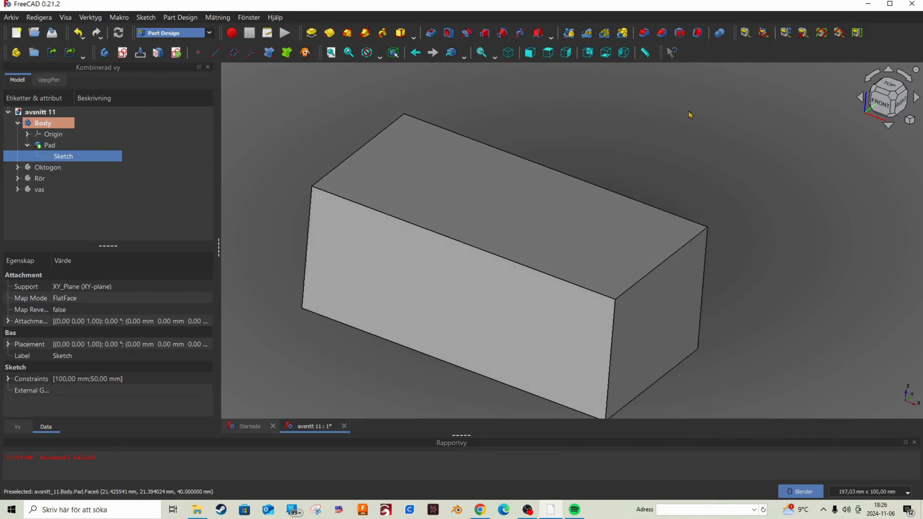
pyautogui.scroll(-3, 639, 100)
pyautogui.scroll(3, 610, 110)
pyautogui.scroll(-2, 596, 108)
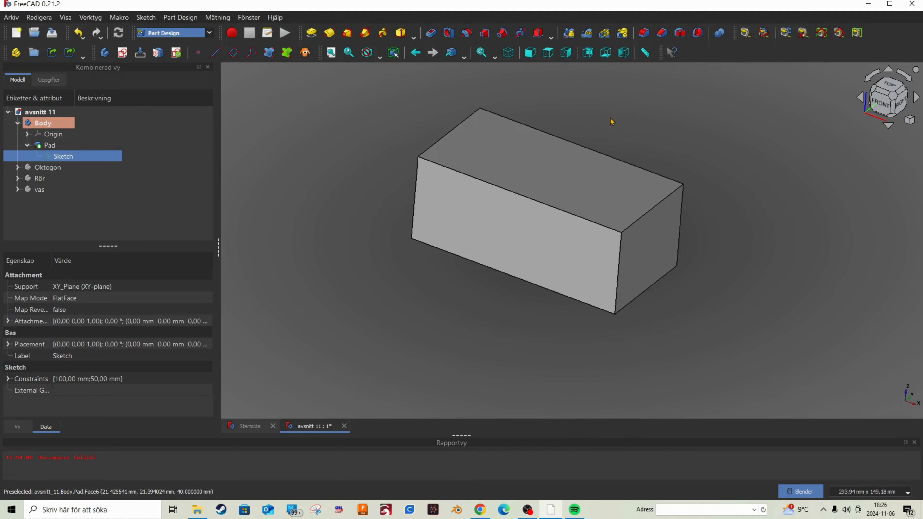
pyautogui.moveTo(610, 120)
pyautogui.mouseDown(button='middle')
pyautogui.moveTo(583, 113)
pyautogui.moveTo(599, 115)
pyautogui.mouseUp(button='middle')
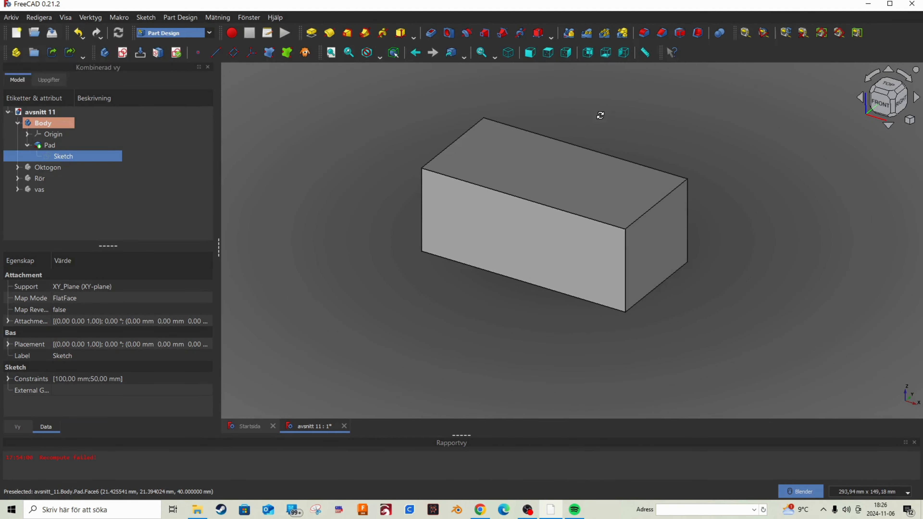
pyautogui.scroll(-2, 603, 120)
pyautogui.scroll(2, 601, 123)
# Start a draft on the block's right end face and set the draft angle to 20°
pyautogui.click(652, 105)
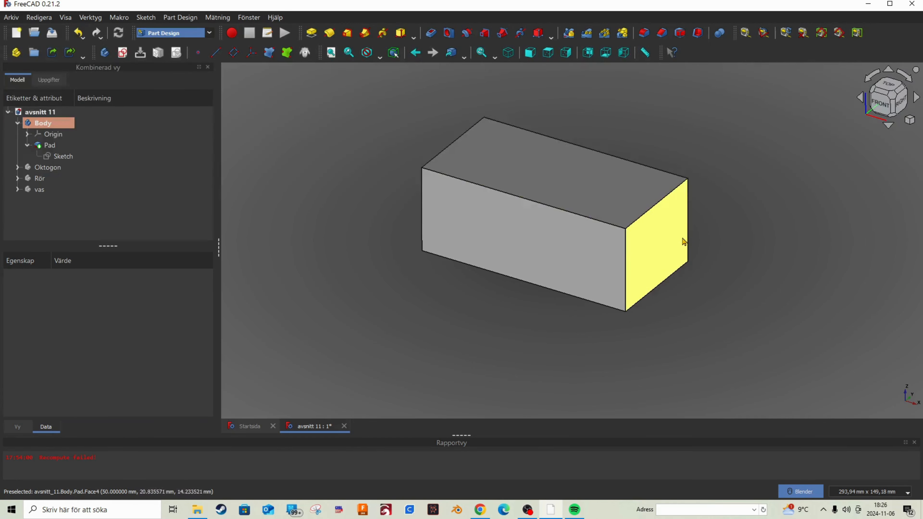
pyautogui.click(659, 247)
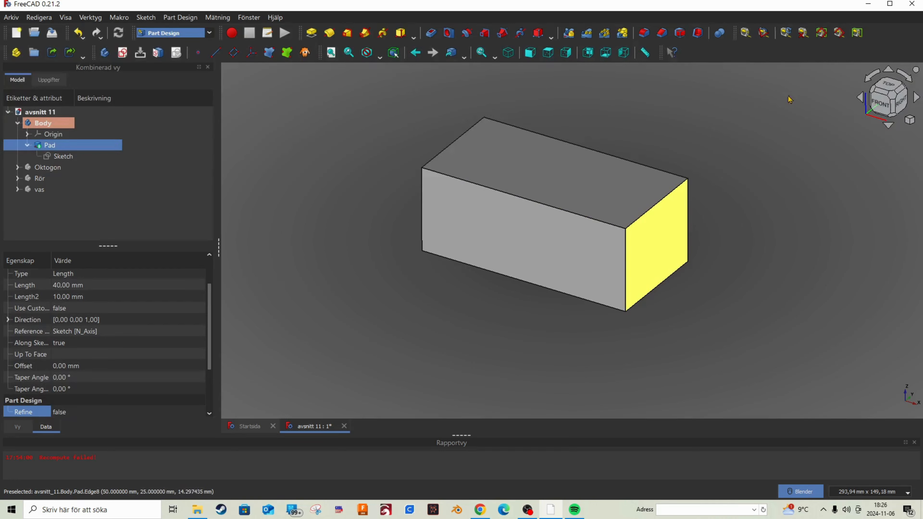
pyautogui.click(681, 34)
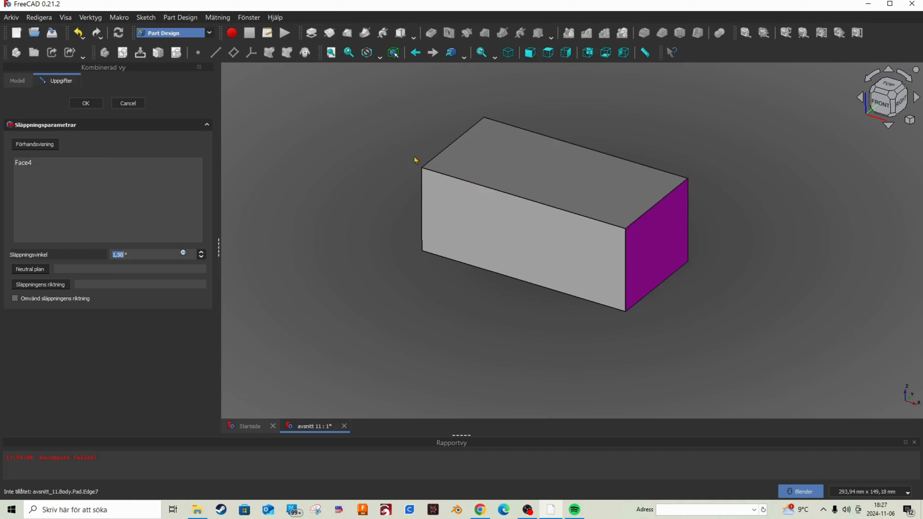
pyautogui.click(889, 86)
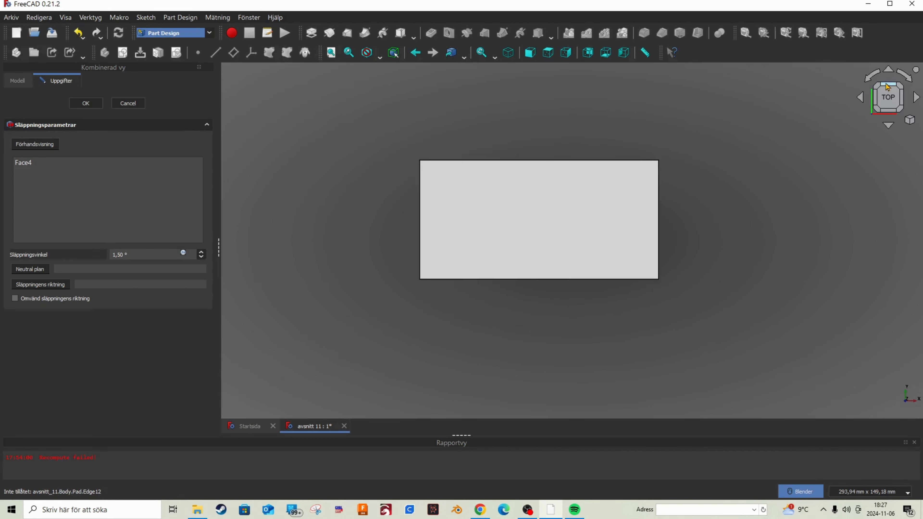
pyautogui.scroll(-3, 431, 252)
pyautogui.scroll(2, 509, 237)
pyautogui.scroll(2, 509, 237)
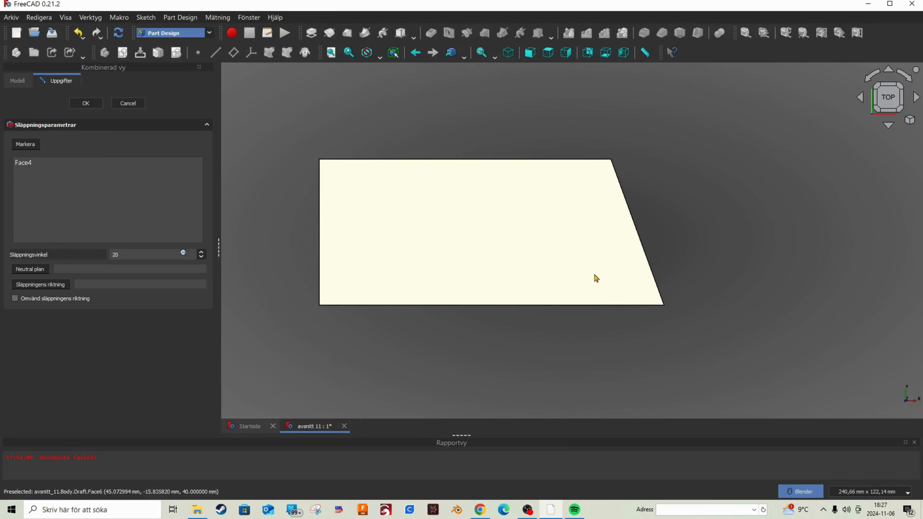
pyautogui.moveTo(593, 278); pyautogui.dragTo(544, 286, button='middle')
pyautogui.scroll(-3, 548, 276)
pyautogui.scroll(2, 556, 262)
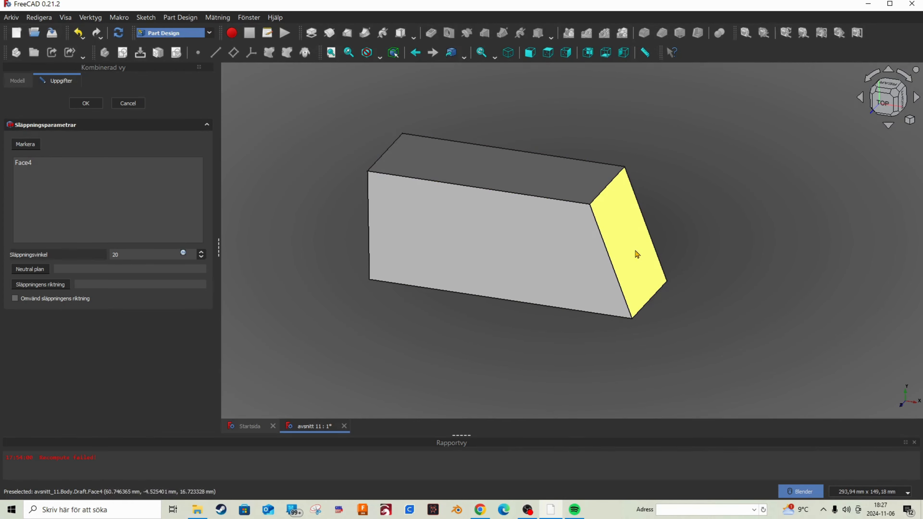
pyautogui.moveTo(573, 204); pyautogui.dragTo(528, 185, button='middle')
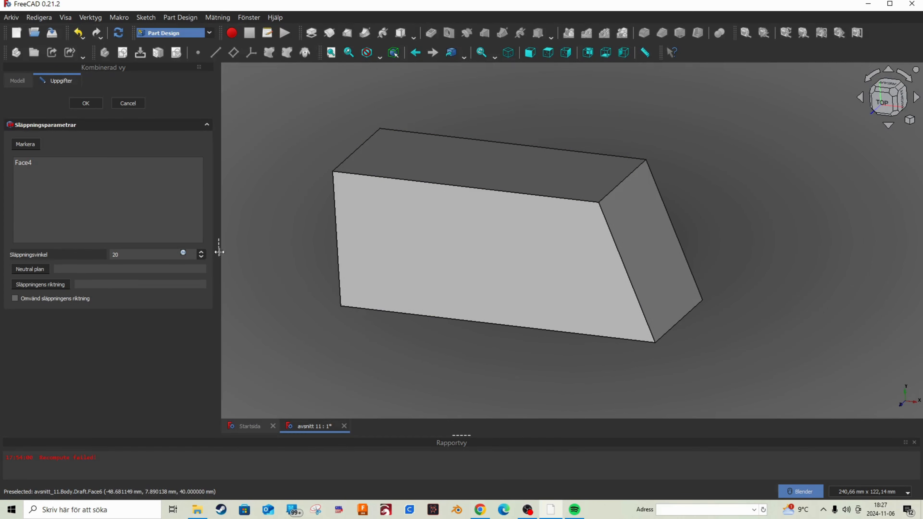
# Set the block's top face as the draft's neutral plane
pyautogui.click(30, 269)
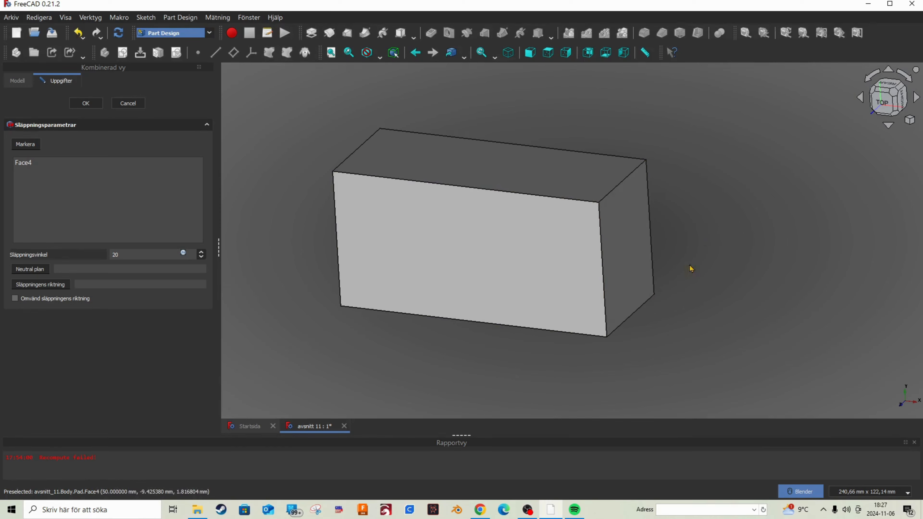
pyautogui.click(486, 243)
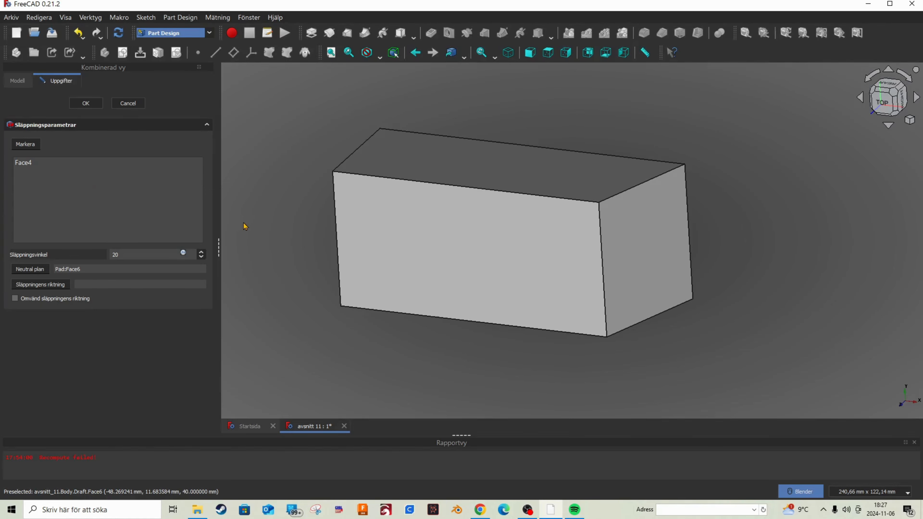
pyautogui.moveTo(246, 226); pyautogui.dragTo(490, 237, button='middle')
pyautogui.scroll(-3, 440, 229)
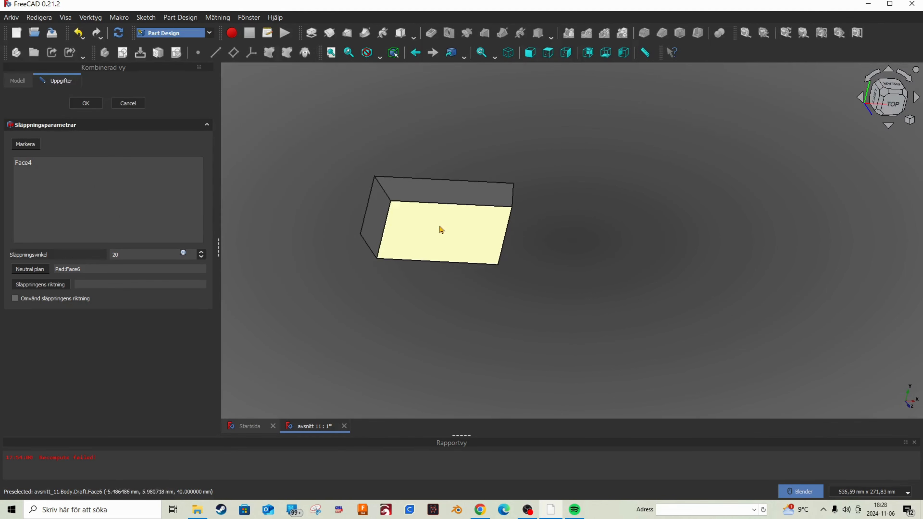
pyautogui.scroll(-3, 441, 229)
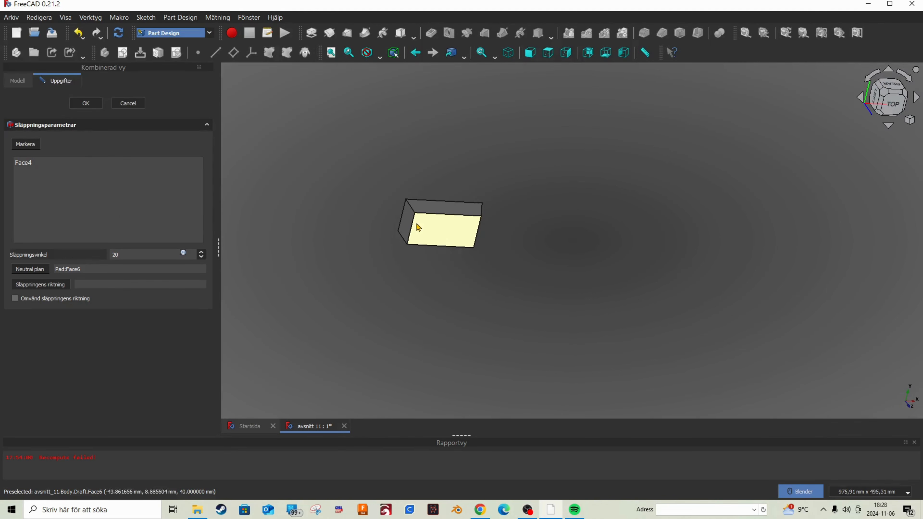
# Add the block's left end face to the draft selection and accept the draft
pyautogui.click(25, 146)
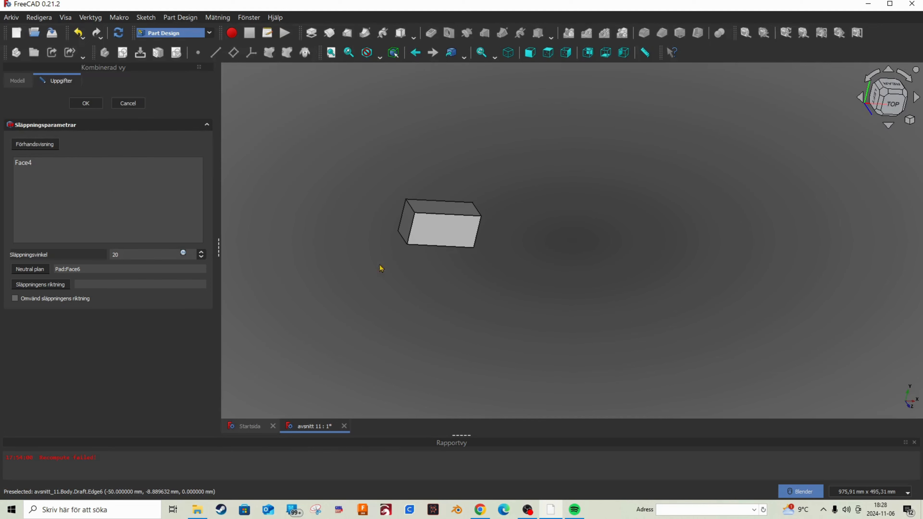
pyautogui.moveTo(502, 271); pyautogui.dragTo(363, 256, button='middle')
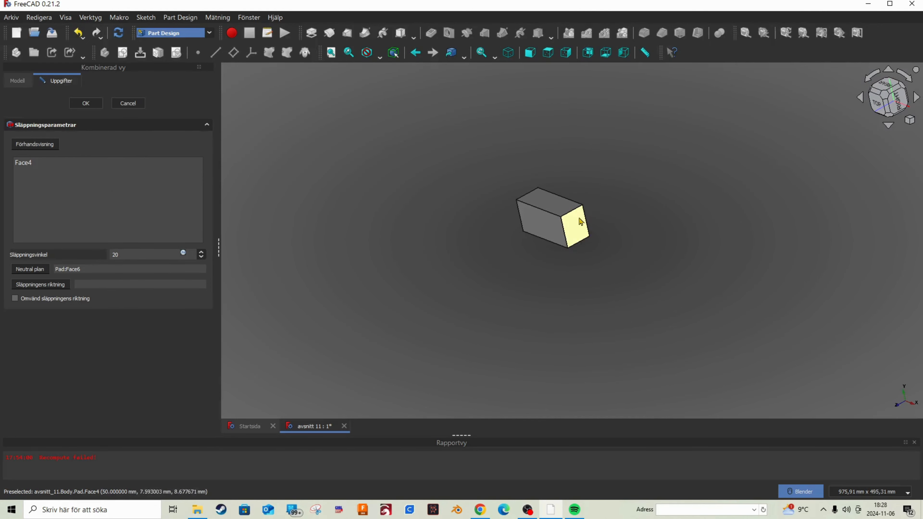
pyautogui.moveTo(455, 245); pyautogui.dragTo(553, 238, button='middle')
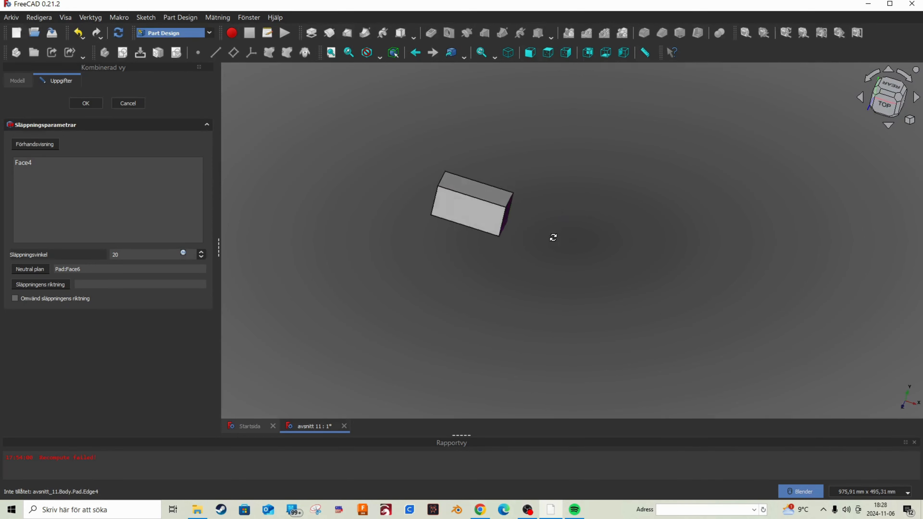
pyautogui.scroll(-4, 532, 239)
pyautogui.scroll(8, 499, 223)
pyautogui.scroll(4, 517, 226)
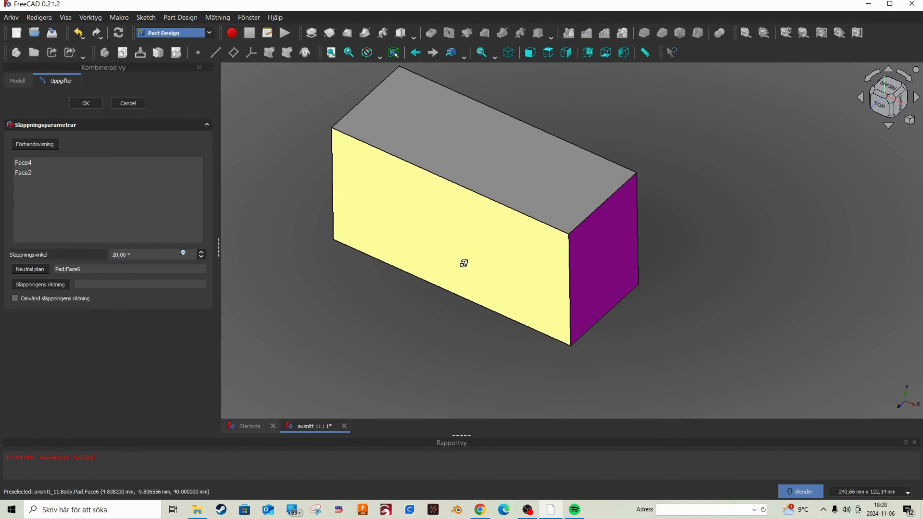
pyautogui.moveTo(465, 265); pyautogui.dragTo(481, 283, button='middle')
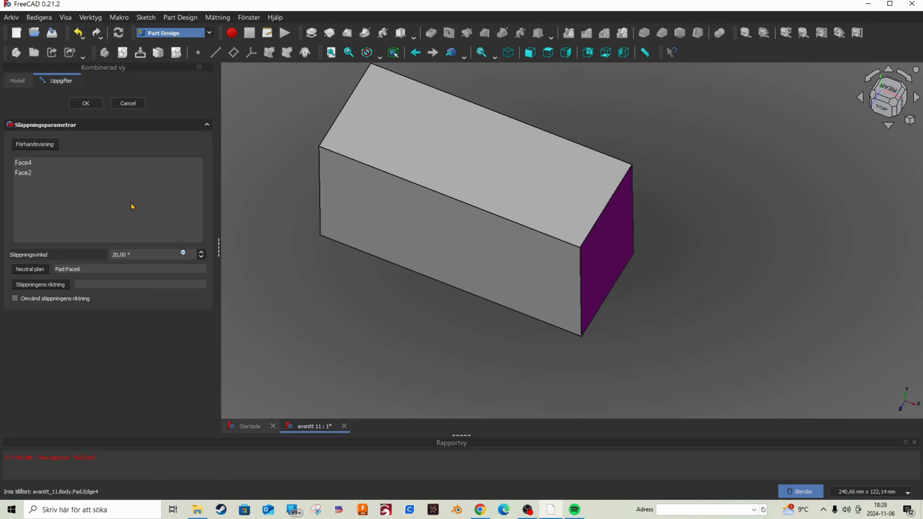
pyautogui.scroll(-3, 505, 270)
pyautogui.scroll(2, 465, 247)
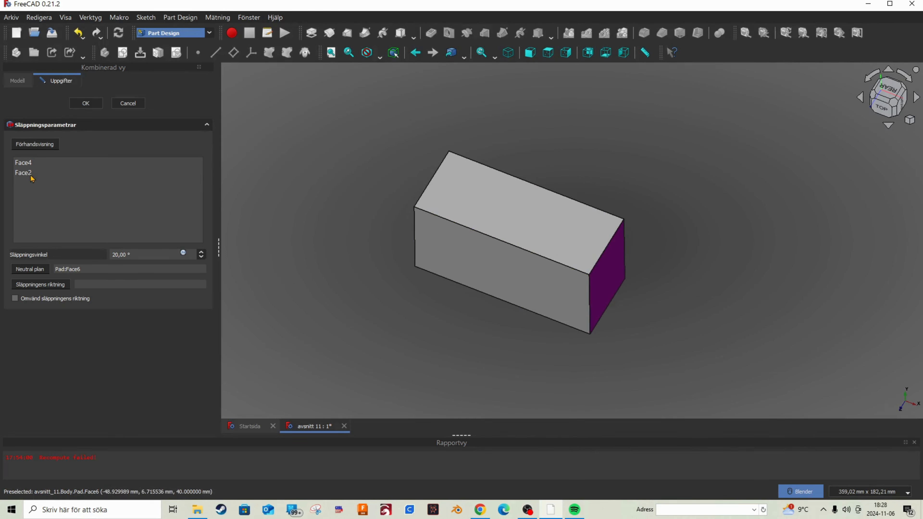
pyautogui.click(86, 103)
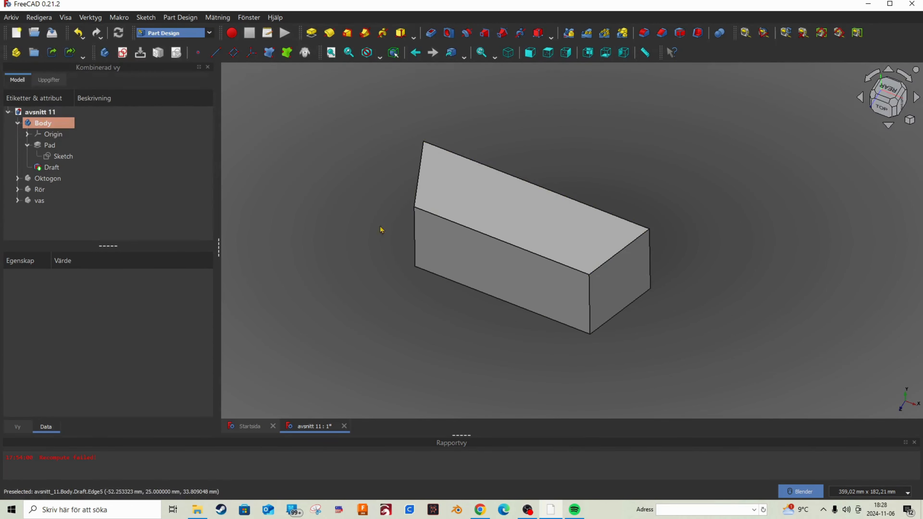
# Edit the draft to include the block's rear and front side faces as well
pyautogui.rightClick(39, 168)
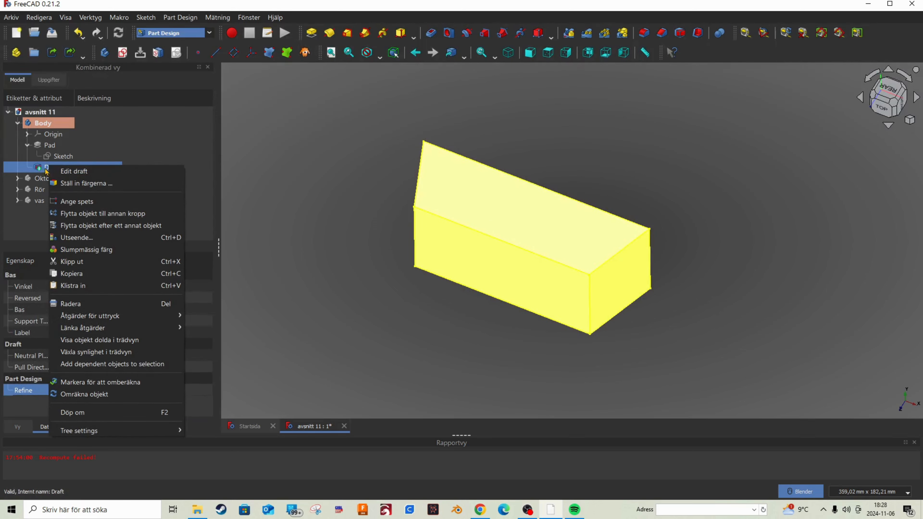
pyautogui.click(73, 171)
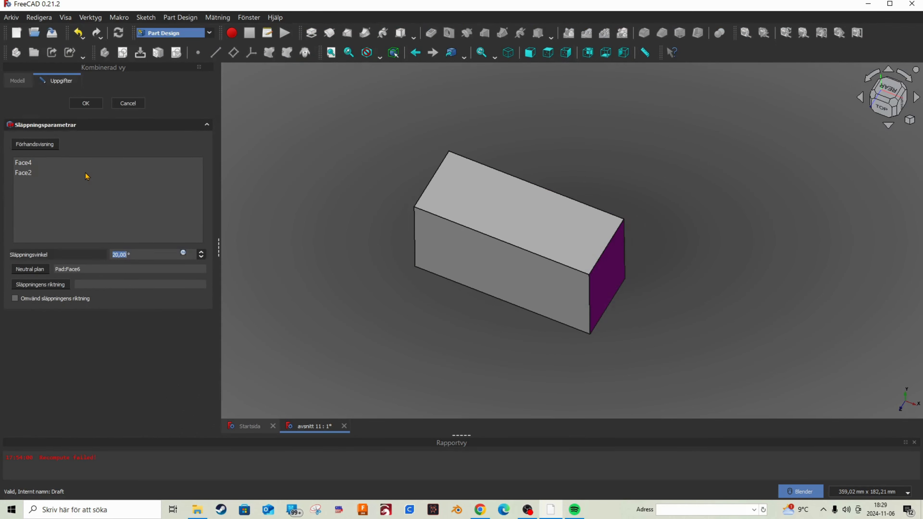
pyautogui.scroll(2, 493, 273)
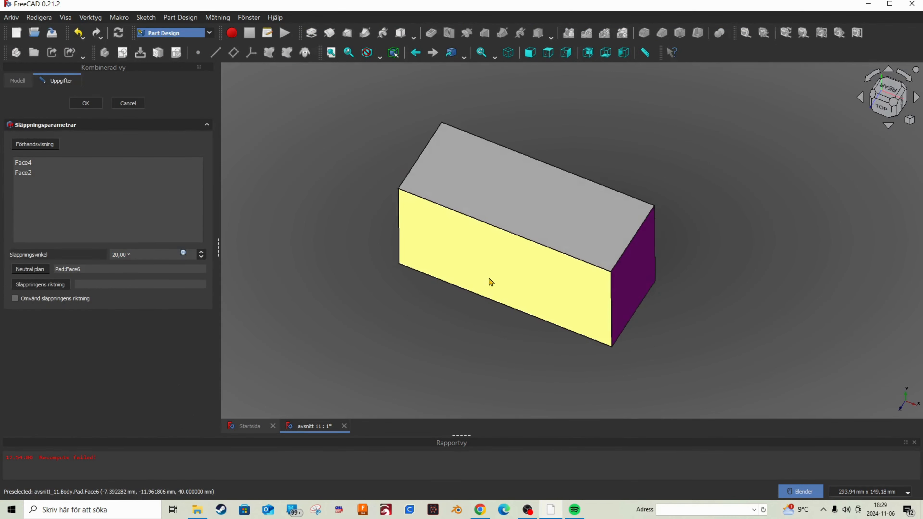
pyautogui.moveTo(536, 274)
pyautogui.mouseDown(button='middle')
pyautogui.moveTo(554, 250)
pyautogui.moveTo(546, 277)
pyautogui.mouseUp(button='middle')
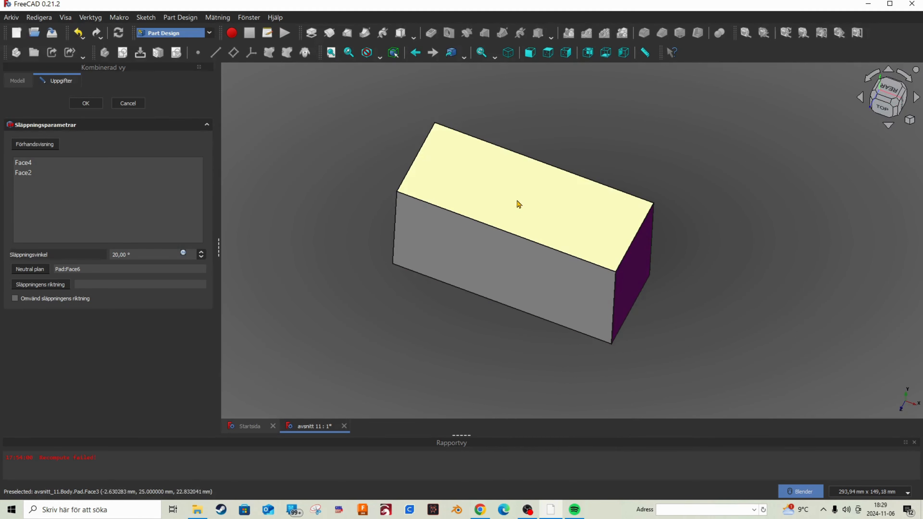
pyautogui.click(517, 204)
pyautogui.moveTo(514, 206); pyautogui.dragTo(506, 327, button='middle')
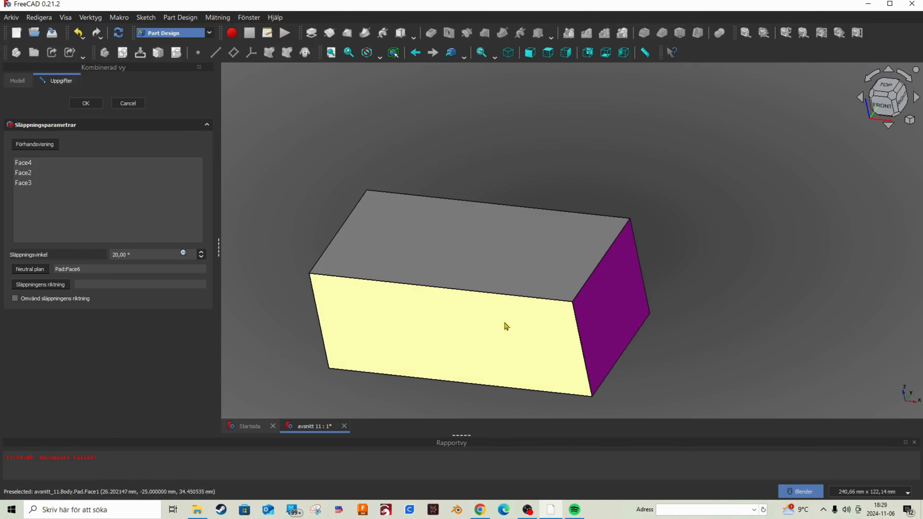
pyautogui.click(469, 333)
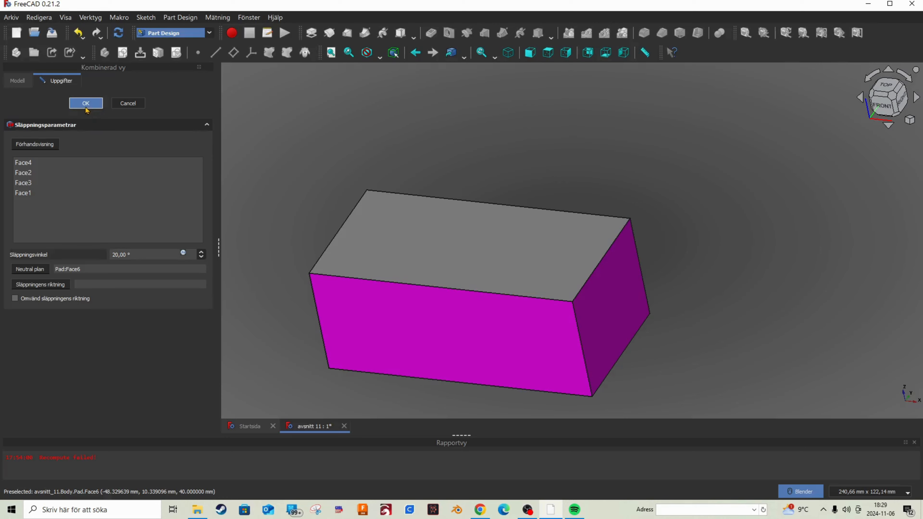
pyautogui.click(87, 104)
pyautogui.scroll(-5, 493, 142)
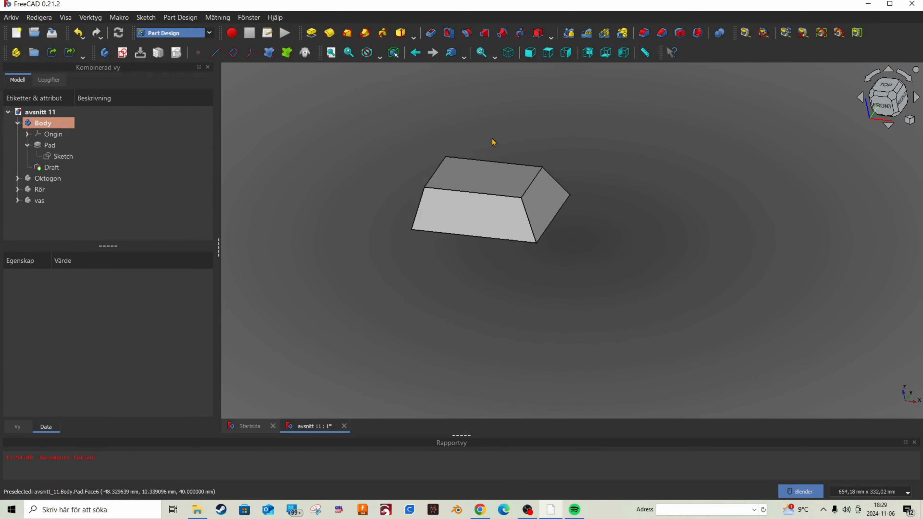
pyautogui.moveTo(538, 204); pyautogui.dragTo(520, 219, button='middle')
pyautogui.moveTo(544, 253); pyautogui.dragTo(553, 218, button='middle')
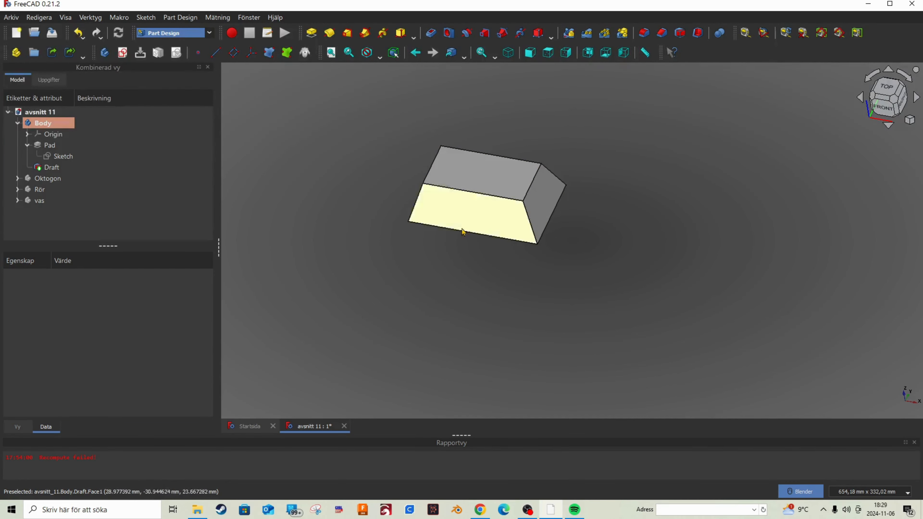
# Try reversing the pull direction of the four-face draft and cancel the edit
pyautogui.rightClick(49, 172)
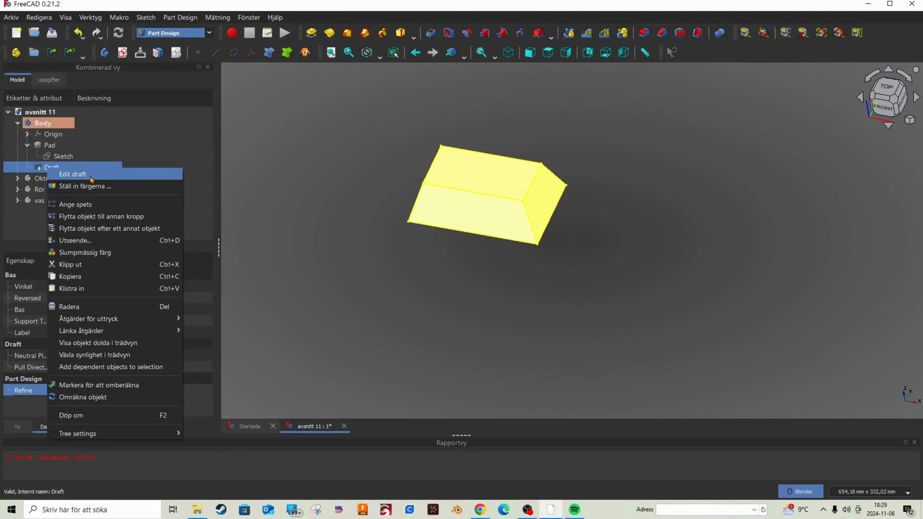
pyautogui.click(81, 178)
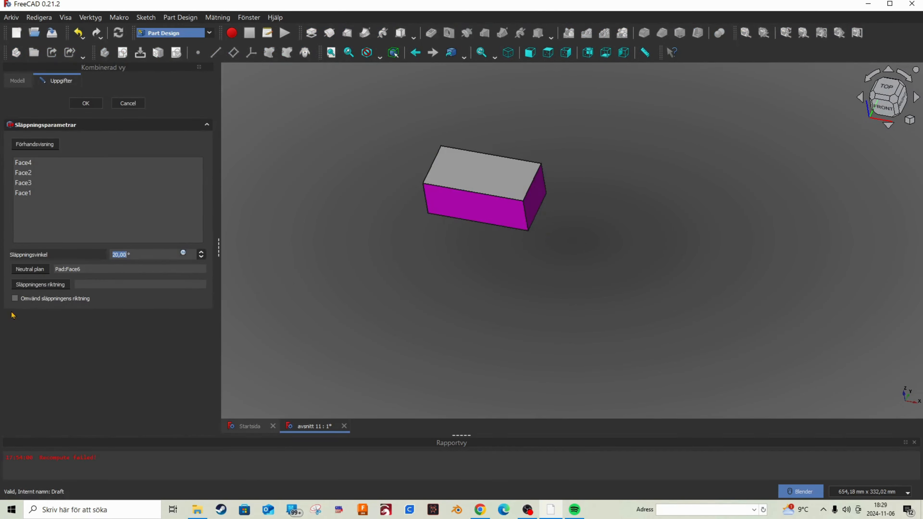
pyautogui.click(14, 299)
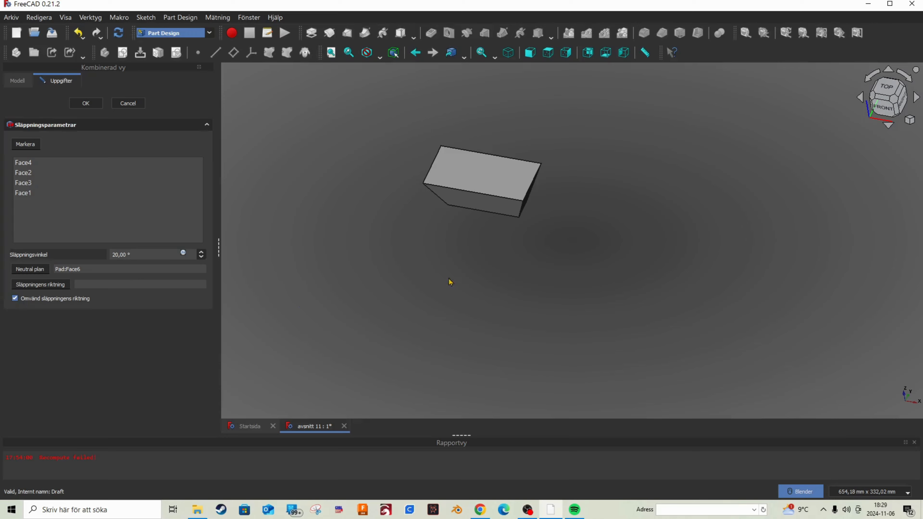
pyautogui.moveTo(508, 217); pyautogui.dragTo(464, 310, button='middle')
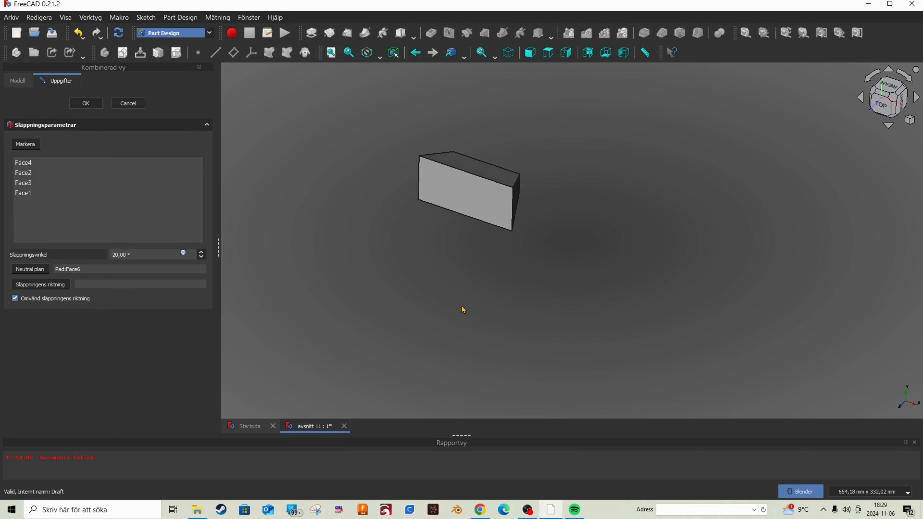
pyautogui.click(127, 104)
# Delete the draft feature from the block's body
pyautogui.rightClick(54, 168)
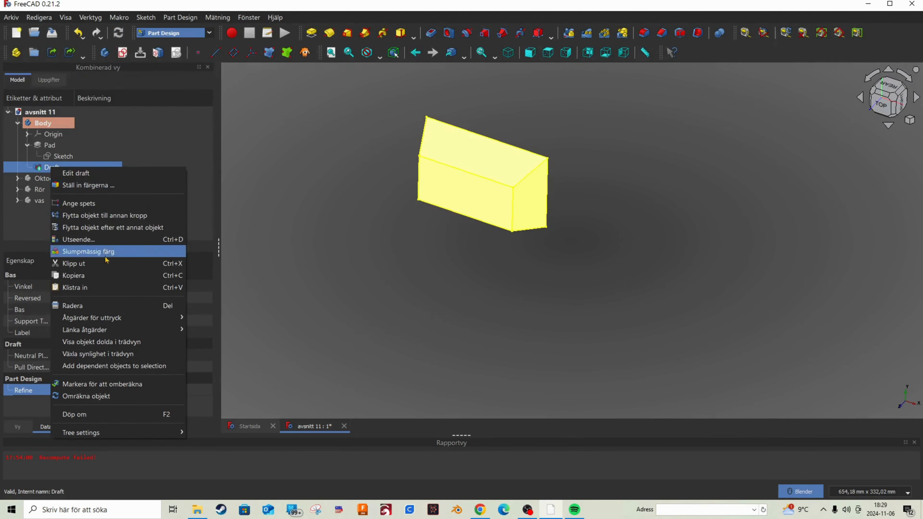
pyautogui.click(173, 308)
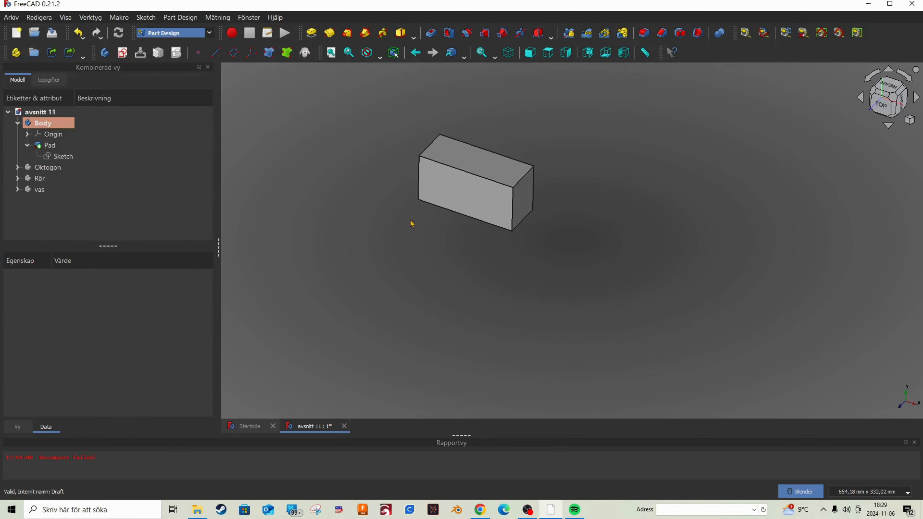
pyautogui.scroll(-5, 465, 204)
pyautogui.scroll(6, 472, 206)
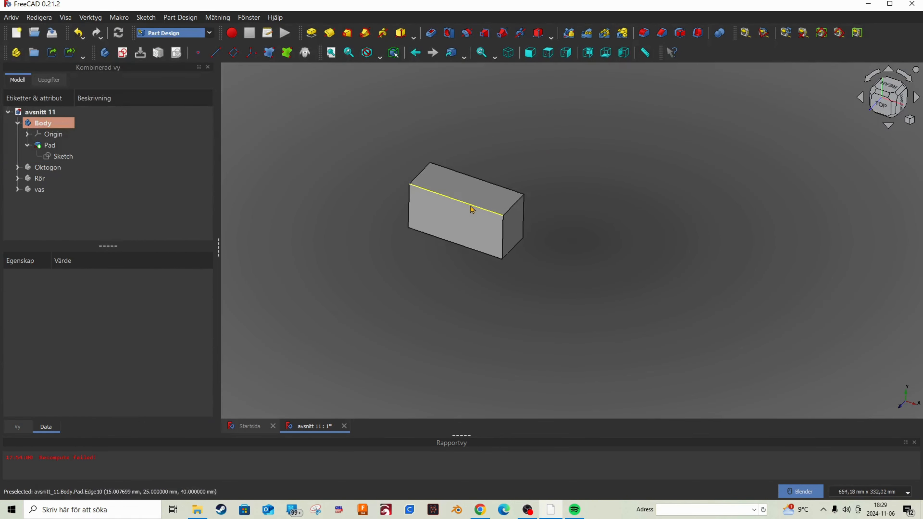
# Apply a draft to the block's top face with a draft angle of 20.5°
pyautogui.click(509, 54)
pyautogui.scroll(-4, 478, 199)
pyautogui.scroll(6, 475, 214)
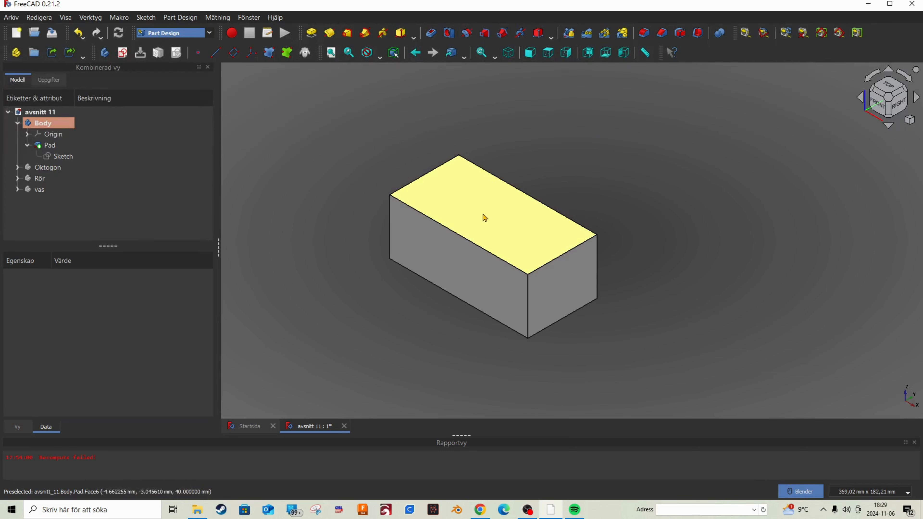
pyautogui.click(511, 208)
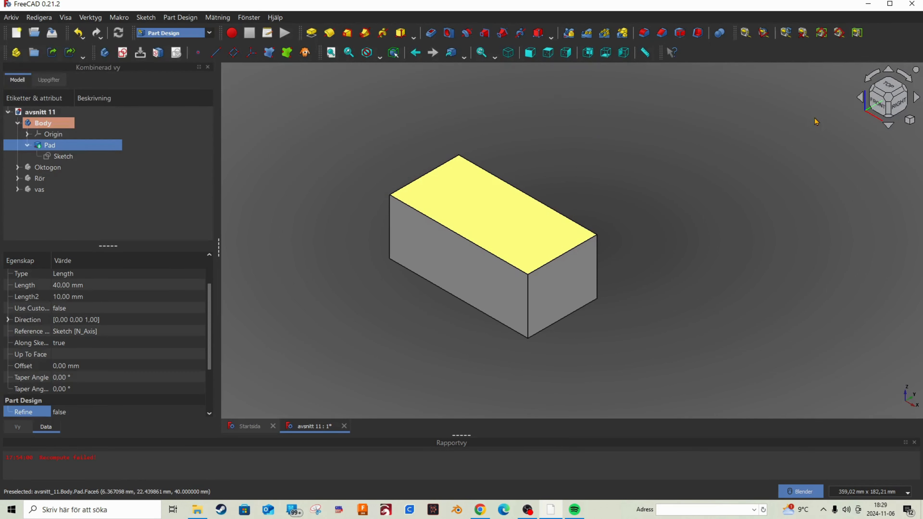
pyautogui.click(681, 35)
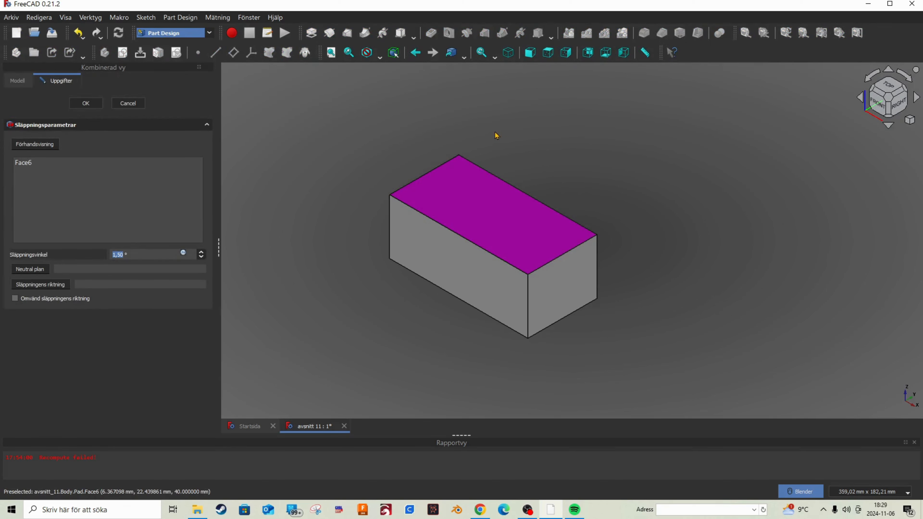
pyautogui.click(201, 254)
pyautogui.click(201, 253)
pyautogui.click(202, 254)
pyautogui.click(201, 253)
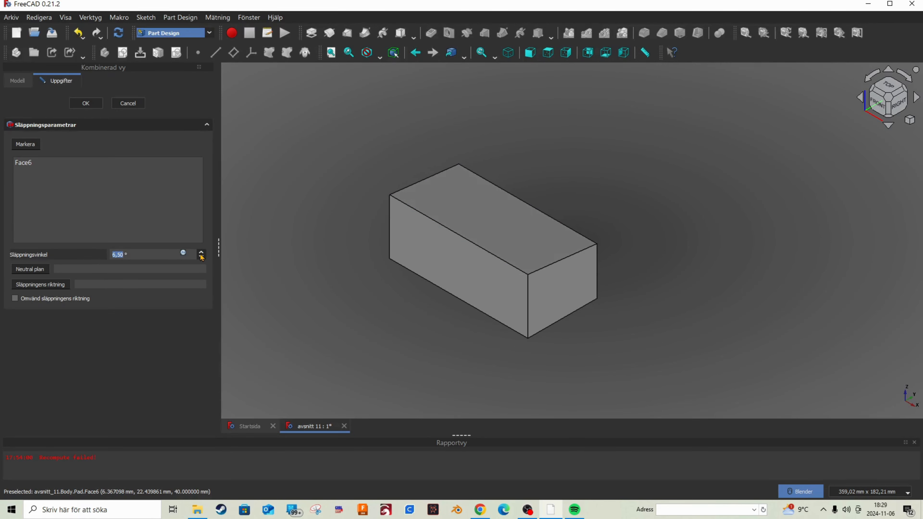
pyautogui.click(201, 254)
pyautogui.click(201, 254)
pyautogui.click(202, 253)
pyautogui.click(202, 253)
pyautogui.click(202, 254)
pyautogui.click(202, 253)
pyautogui.click(202, 254)
pyautogui.click(202, 254)
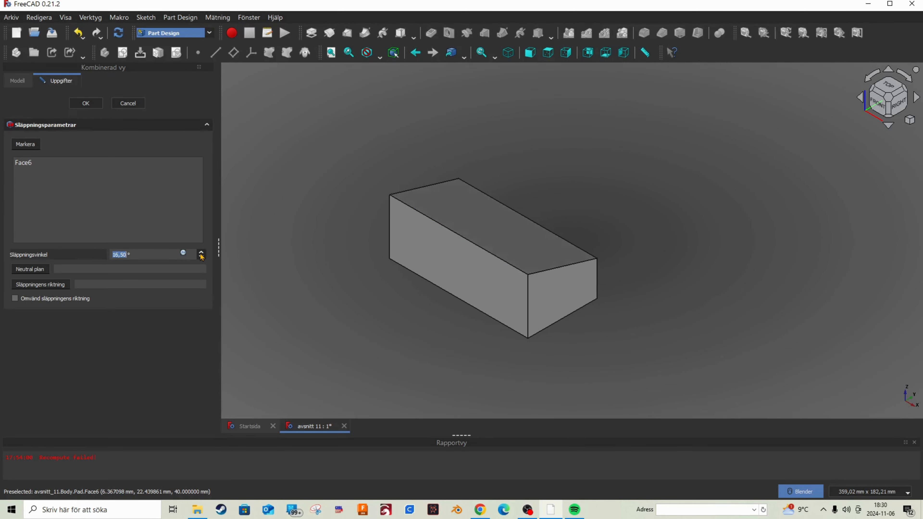
pyautogui.click(201, 254)
pyautogui.click(202, 254)
pyautogui.click(202, 254)
pyautogui.click(202, 254)
pyautogui.moveTo(478, 281); pyautogui.dragTo(445, 259, button='middle')
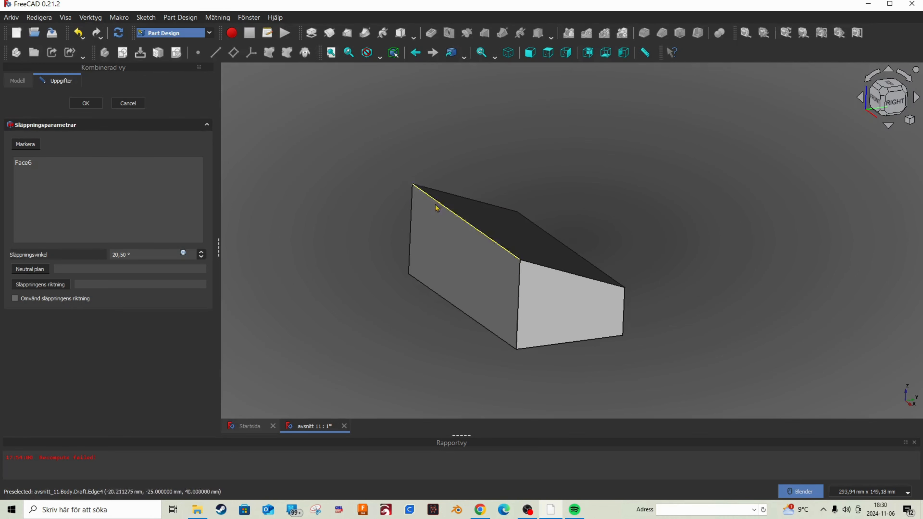
# Use the block's long front side face as the draft's neutral plane and accept the draft
pyautogui.click(26, 269)
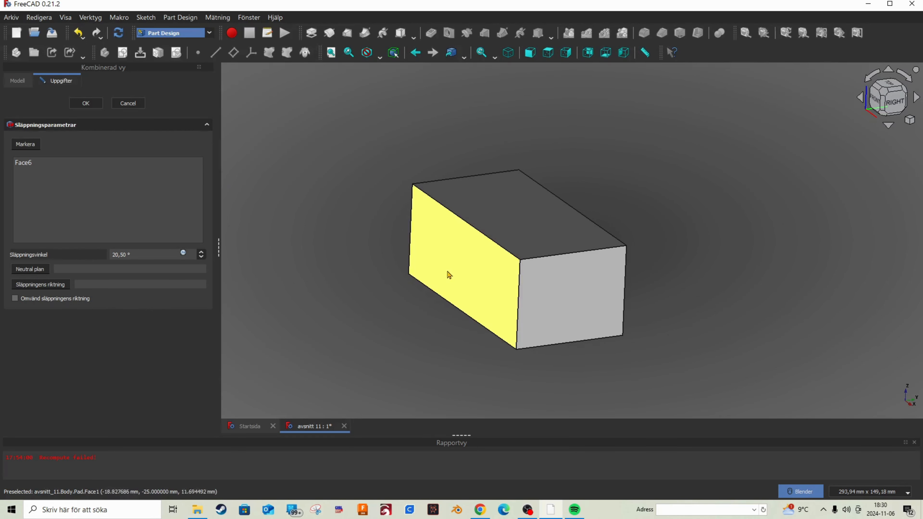
pyautogui.click(467, 255)
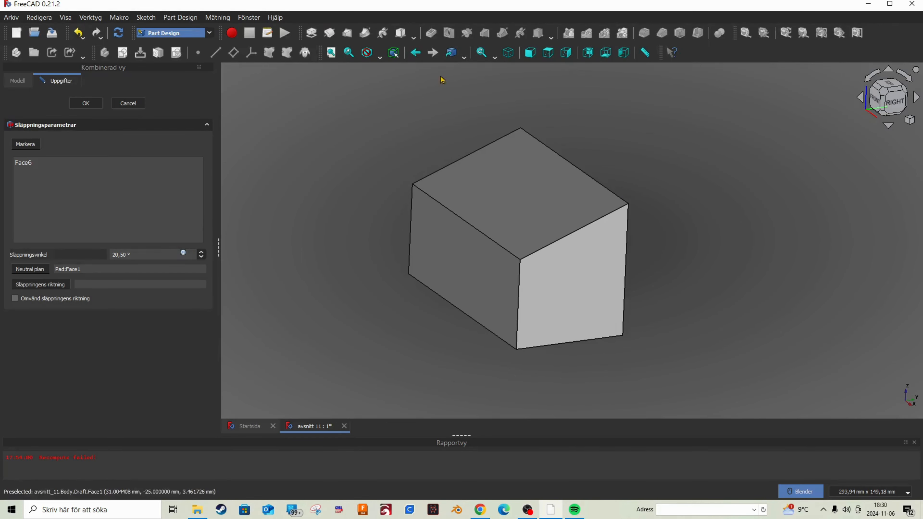
pyautogui.moveTo(498, 190); pyautogui.dragTo(487, 153, button='middle')
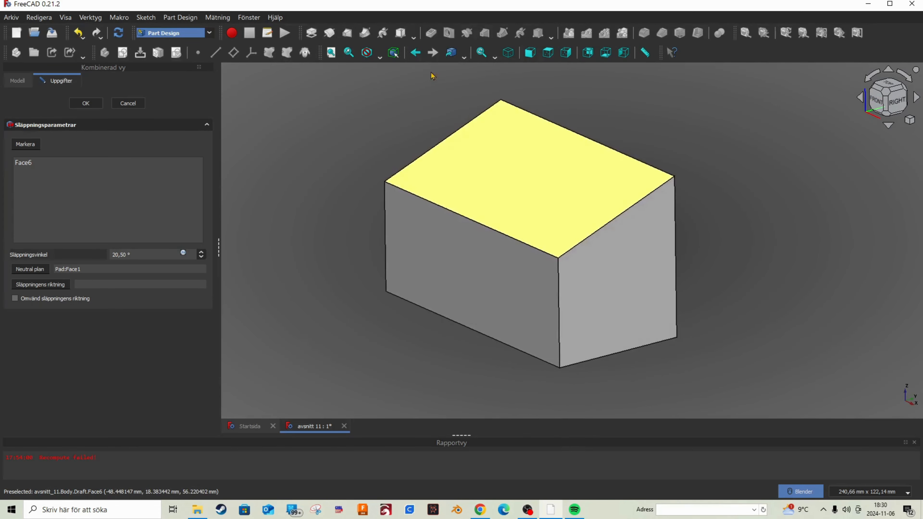
pyautogui.scroll(-3, 487, 153)
pyautogui.scroll(4, 488, 145)
pyautogui.scroll(-2, 493, 147)
pyautogui.scroll(2, 493, 149)
pyautogui.moveTo(494, 149)
pyautogui.mouseDown(button='middle')
pyautogui.moveTo(474, 148)
pyautogui.moveTo(491, 152)
pyautogui.mouseUp(button='middle')
pyautogui.scroll(-2, 501, 140)
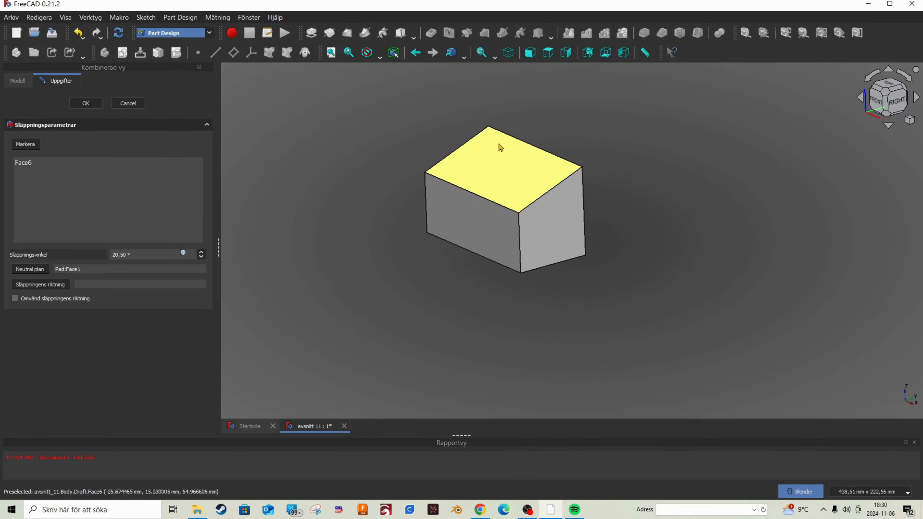
pyautogui.scroll(2, 498, 165)
pyautogui.scroll(2, 496, 161)
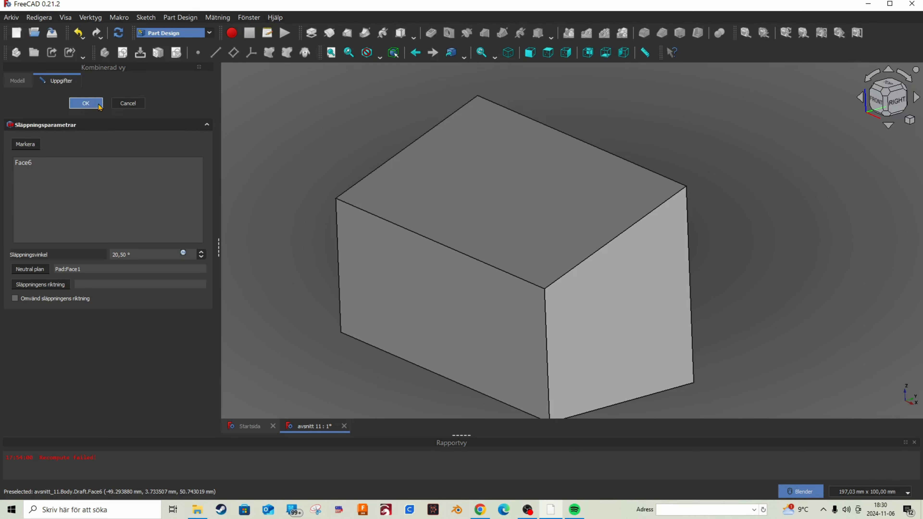
pyautogui.click(86, 103)
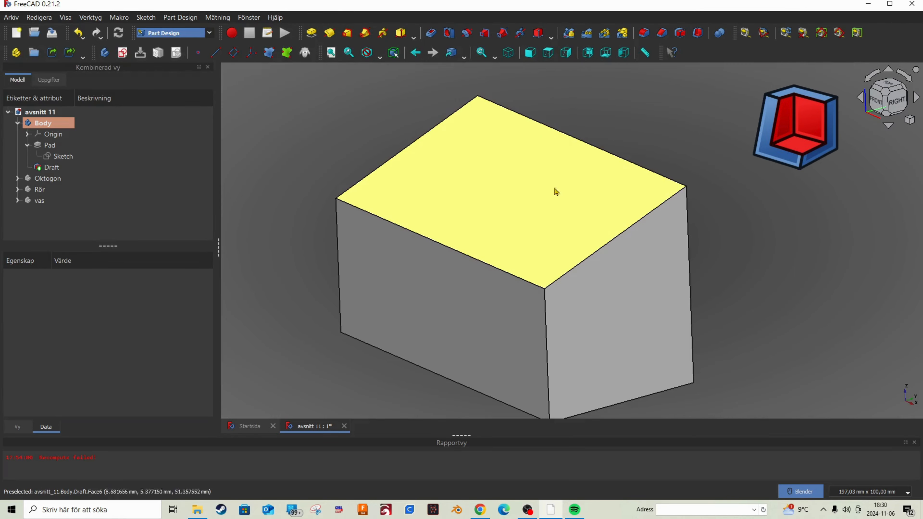
# Hollow the block from its sloped top face with the Thickness tool, using a 4 mm wall thickness
pyautogui.moveTo(556, 192)
pyautogui.mouseDown(button='middle')
pyautogui.moveTo(565, 270)
pyautogui.moveTo(554, 191)
pyautogui.moveTo(565, 196)
pyautogui.mouseUp(button='middle')
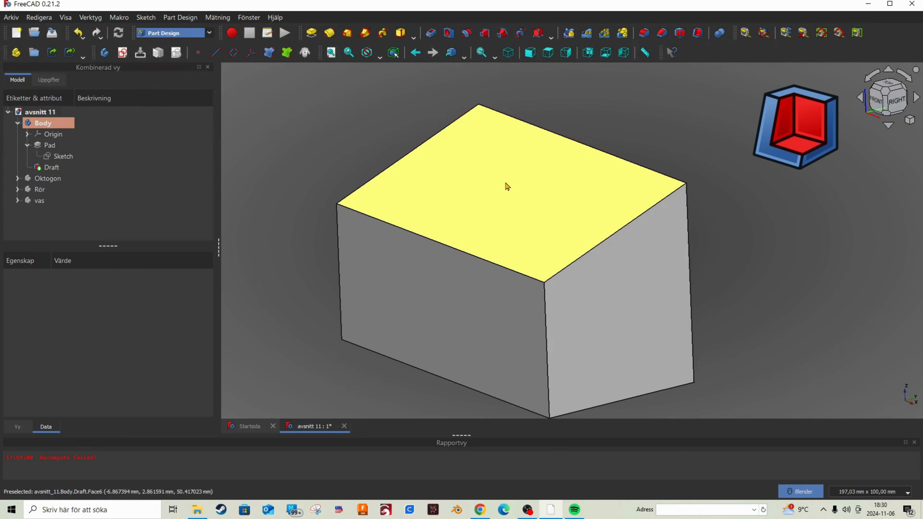
pyautogui.click(507, 186)
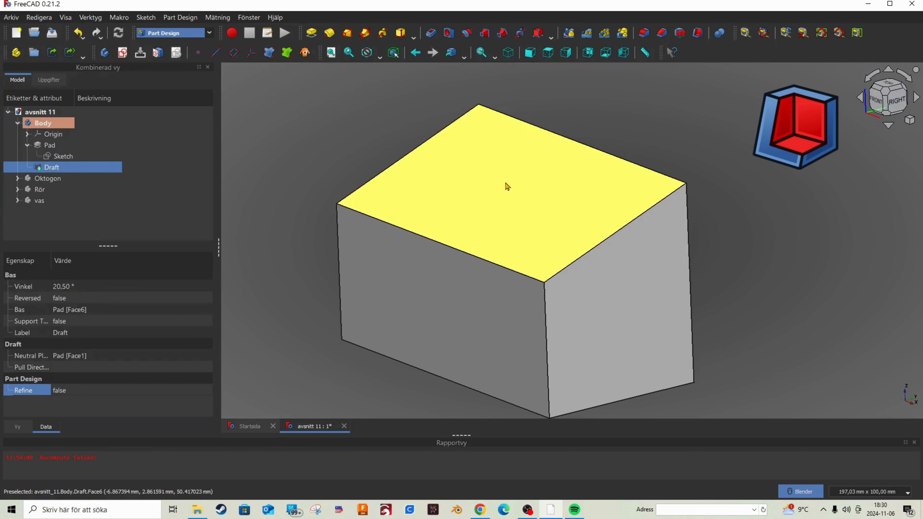
pyautogui.click(698, 33)
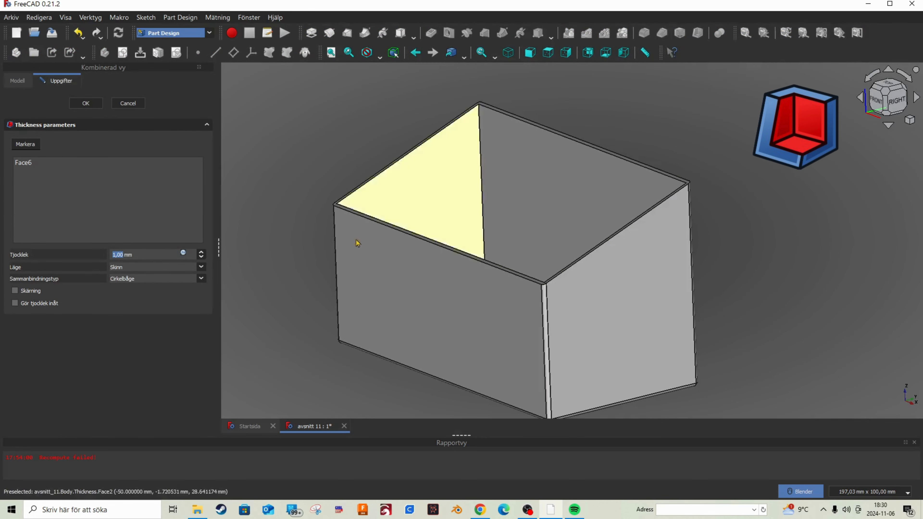
pyautogui.tripleClick(133, 256)
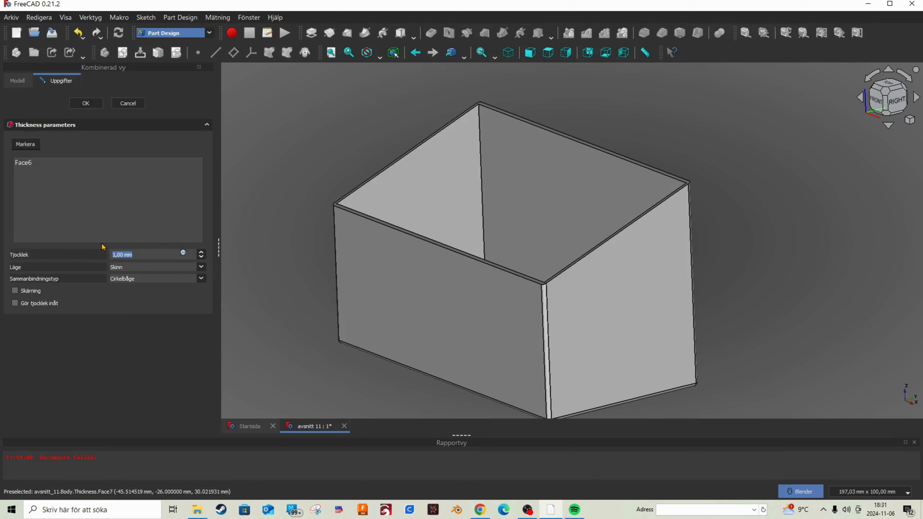
pyautogui.write('4')
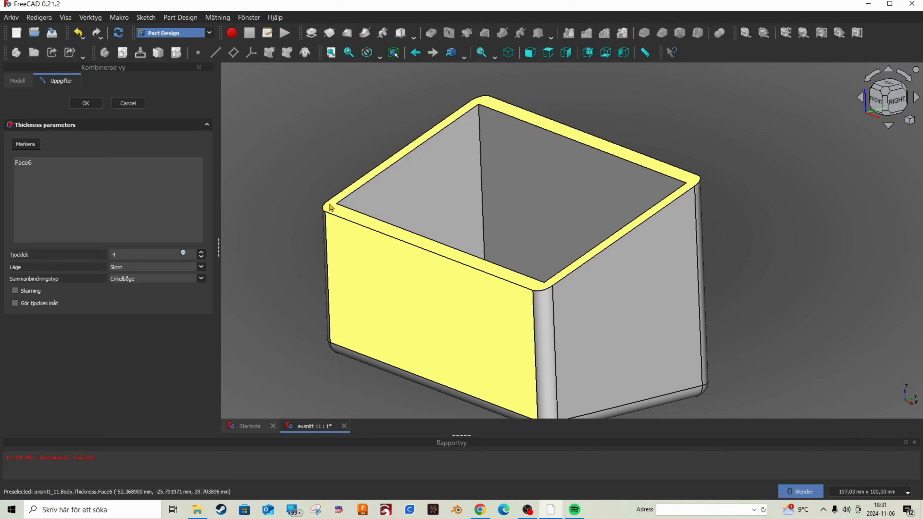
pyautogui.moveTo(474, 244); pyautogui.dragTo(483, 262, button='middle')
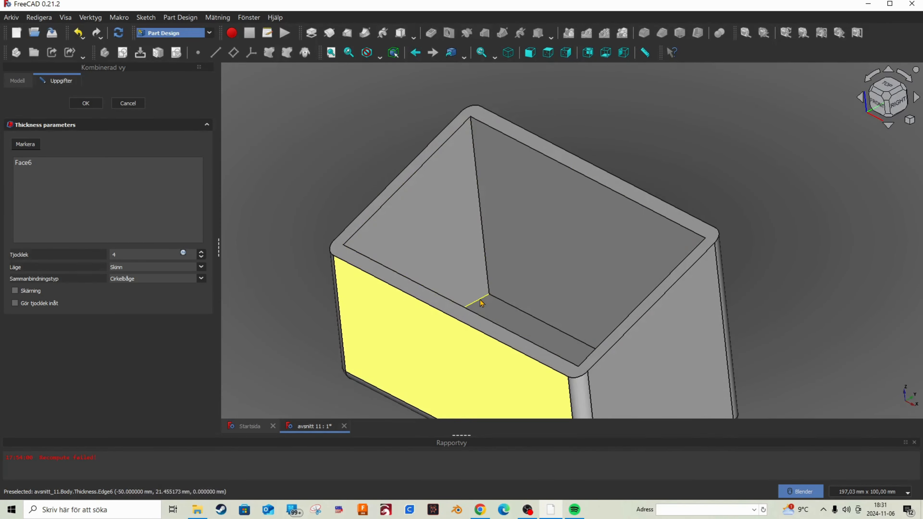
pyautogui.scroll(-3, 479, 153)
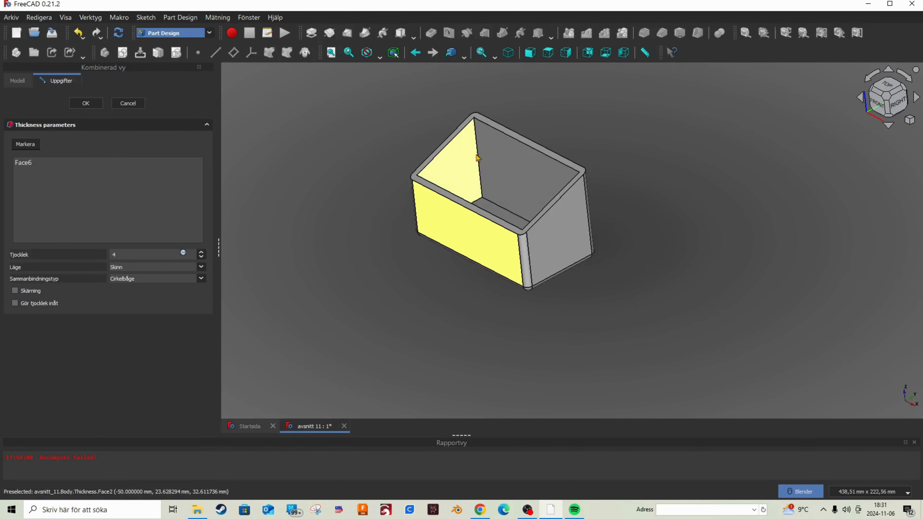
pyautogui.scroll(2, 492, 184)
pyautogui.scroll(2, 616, 124)
pyautogui.moveTo(614, 123); pyautogui.dragTo(472, 200, button='middle')
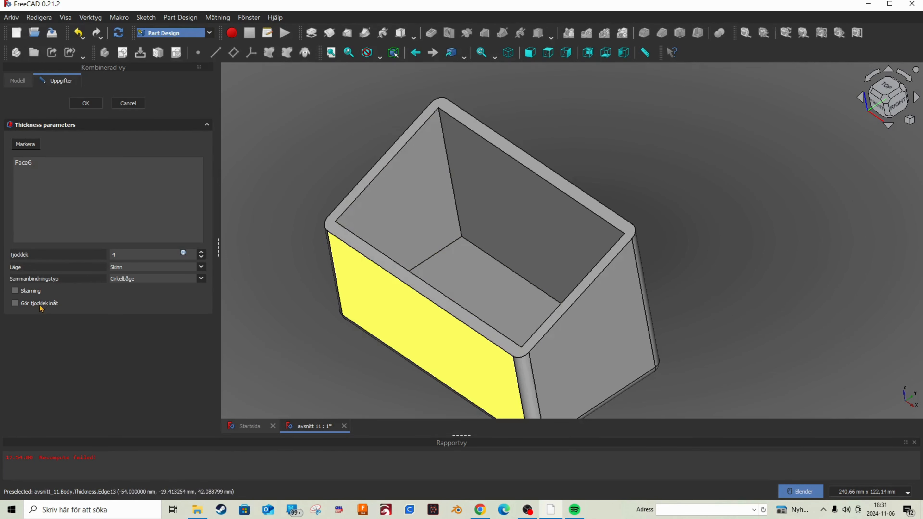
# Try applying the shell's thickness inwards and switch it back to outwards
pyautogui.click(15, 303)
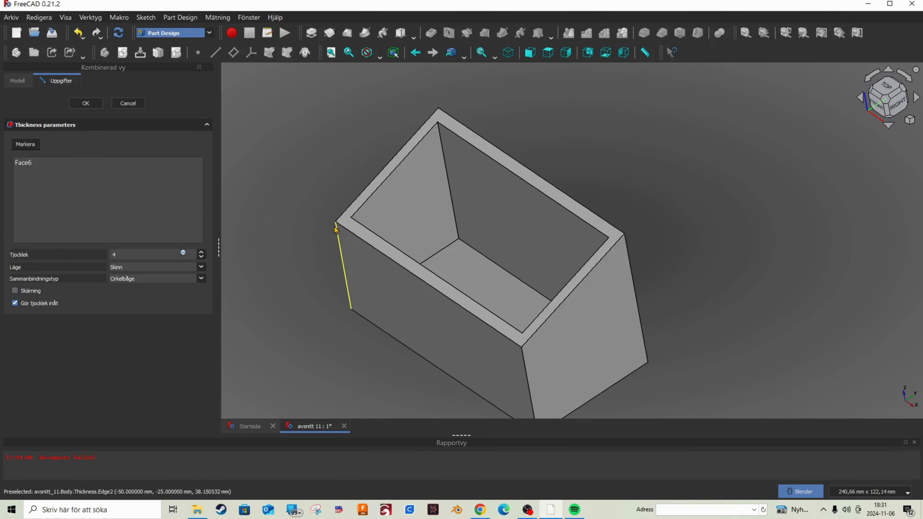
pyautogui.click(15, 303)
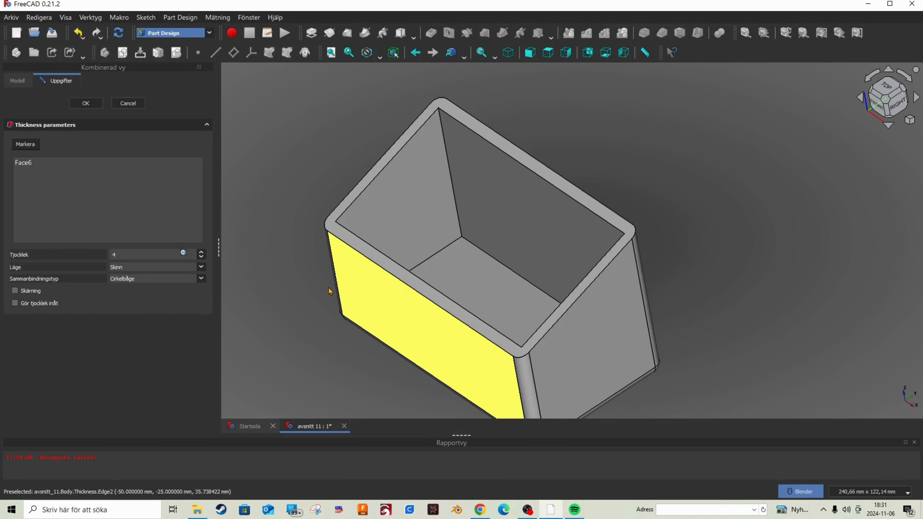
pyautogui.moveTo(403, 307)
pyautogui.mouseDown(button='middle')
pyautogui.moveTo(427, 271)
pyautogui.moveTo(406, 291)
pyautogui.mouseUp(button='middle')
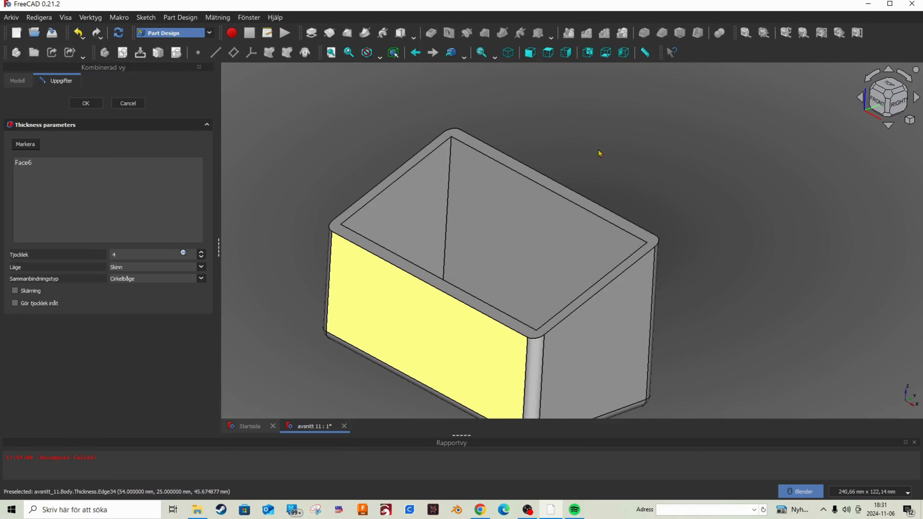
pyautogui.moveTo(336, 246); pyautogui.dragTo(366, 304, button='middle')
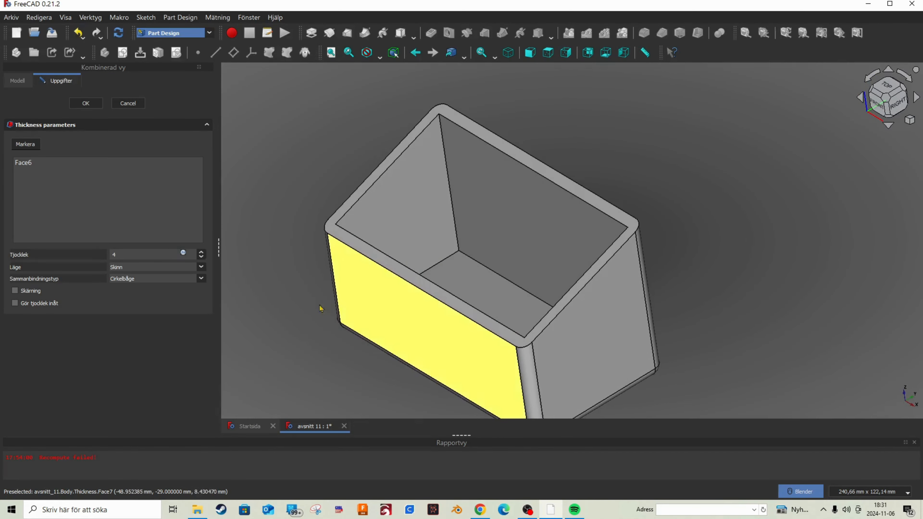
# Set the shell's join type to Skärning and apply the thickness inwards (Gör tjocklek inåt)
pyautogui.click(200, 279)
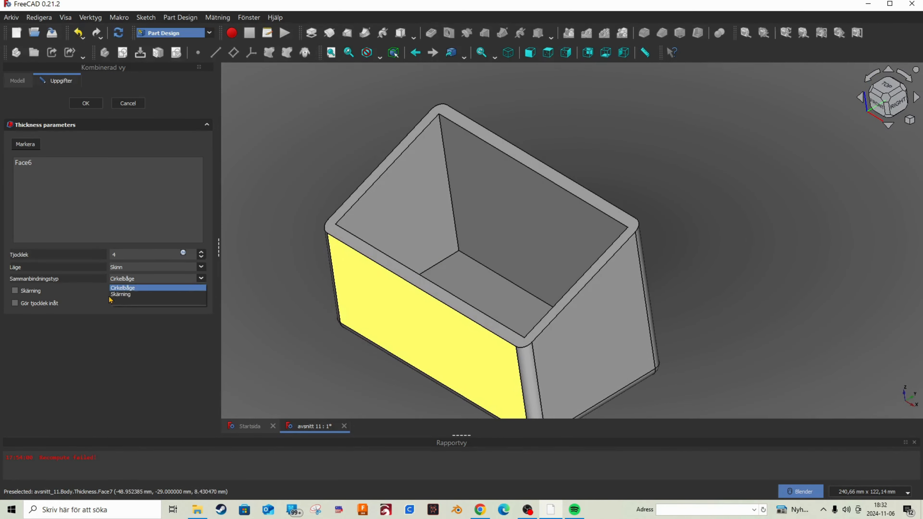
pyautogui.click(120, 295)
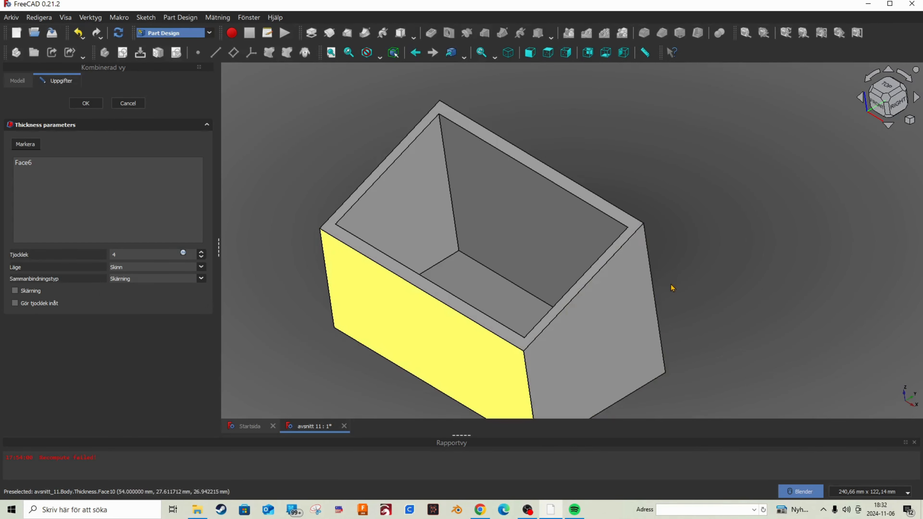
pyautogui.scroll(-2, 527, 182)
pyautogui.scroll(3, 511, 202)
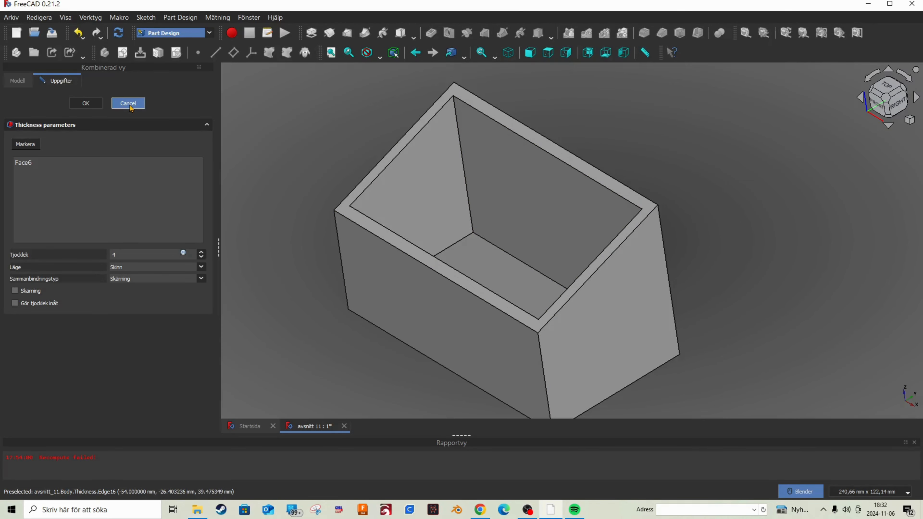
pyautogui.moveTo(568, 214); pyautogui.dragTo(593, 205, button='middle')
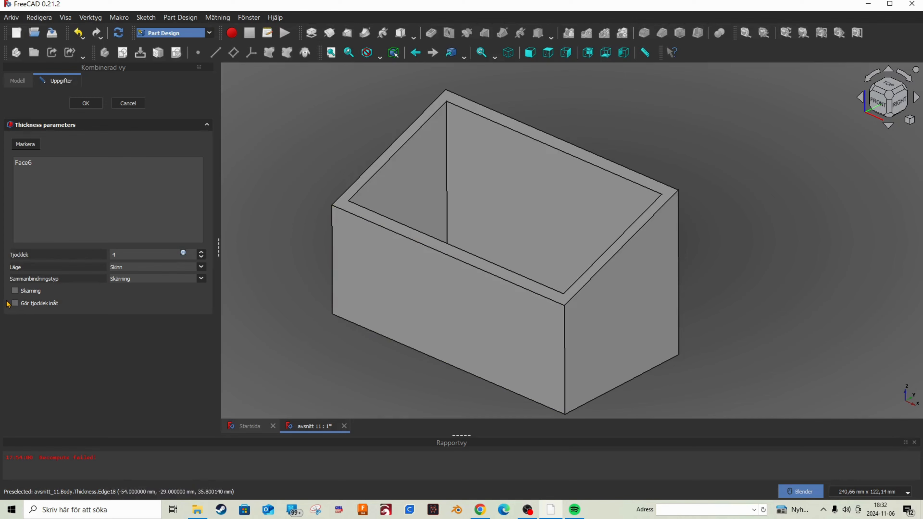
pyautogui.click(15, 303)
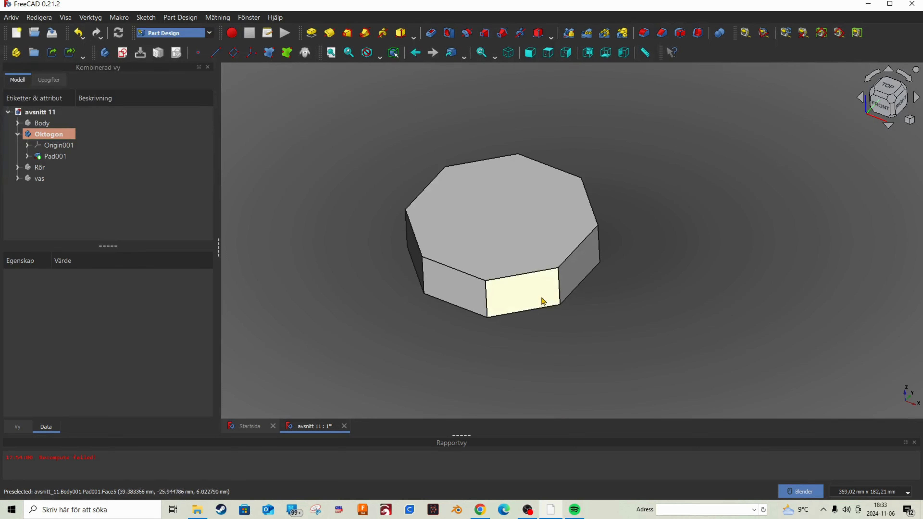
# Fillet the edges of the octagon's top face with a 5 mm radius
pyautogui.moveTo(542, 302); pyautogui.dragTo(579, 305, button='middle')
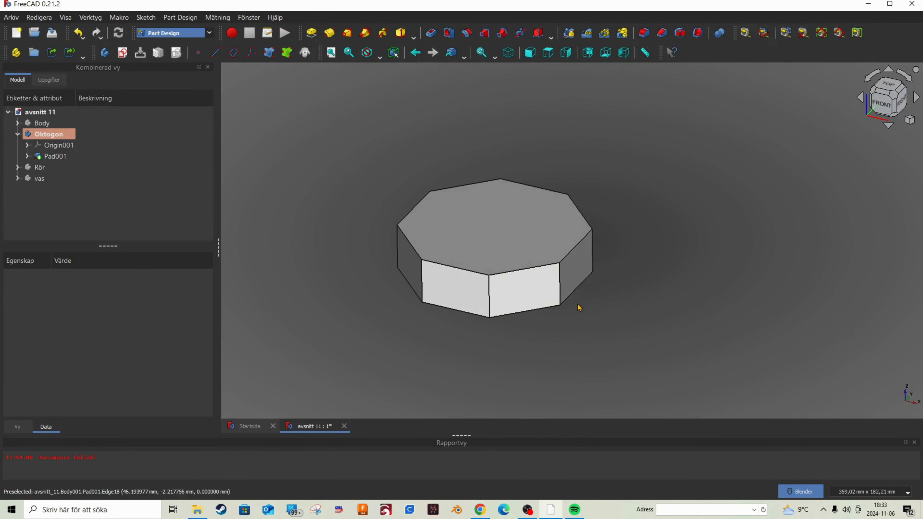
pyautogui.scroll(3, 550, 319)
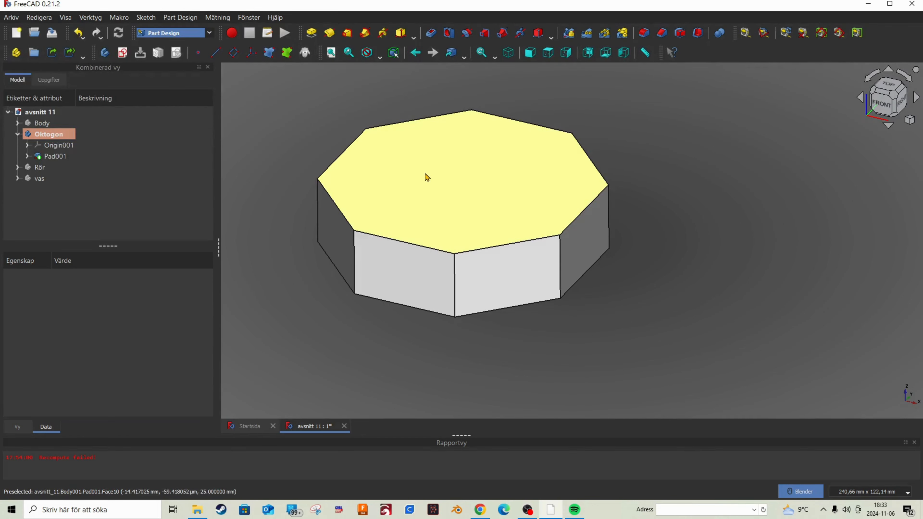
pyautogui.click(427, 178)
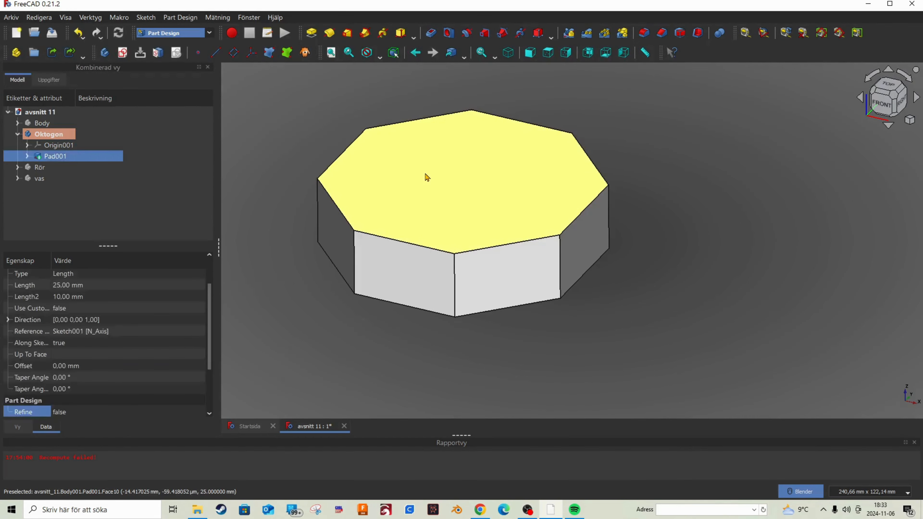
pyautogui.click(644, 33)
pyautogui.click(201, 254)
pyautogui.click(201, 254)
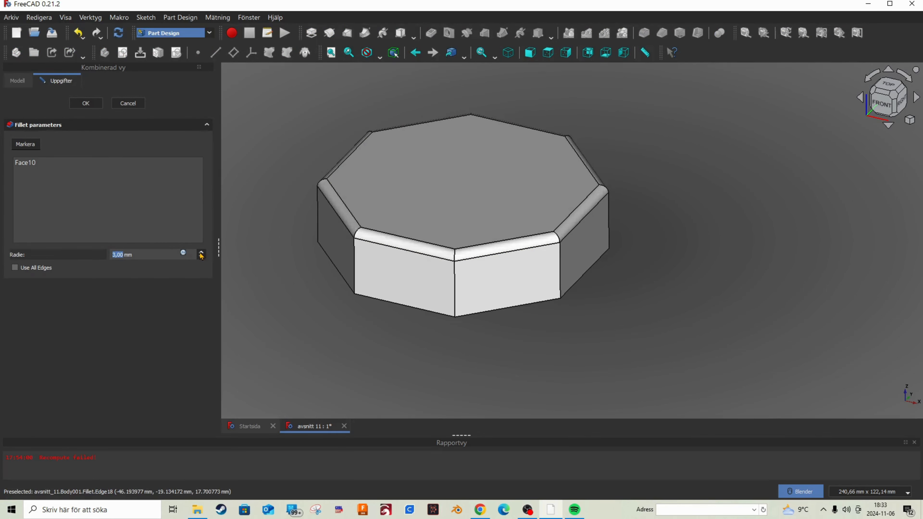
pyautogui.click(201, 254)
pyautogui.click(201, 254)
# Add four vertical side edges of the octagon to the 5 mm fillet and apply it
pyautogui.moveTo(521, 210); pyautogui.dragTo(458, 239, button='middle')
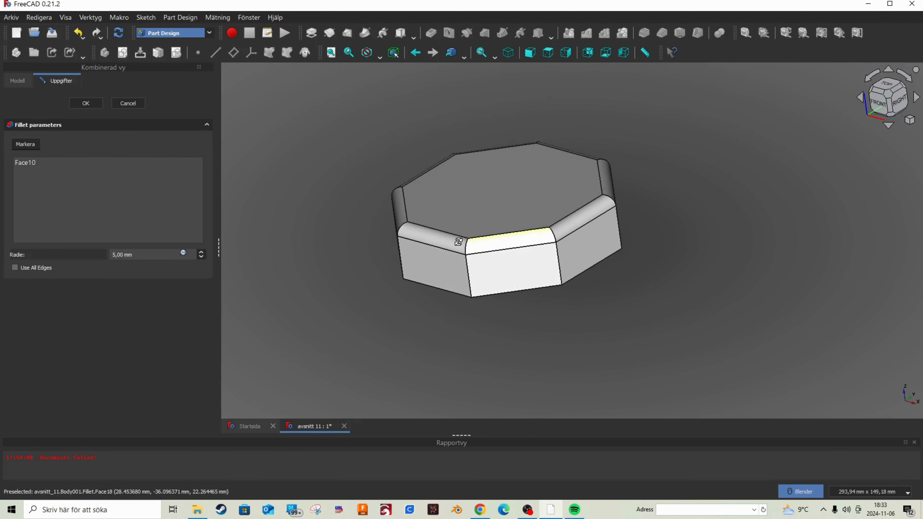
pyautogui.click(35, 148)
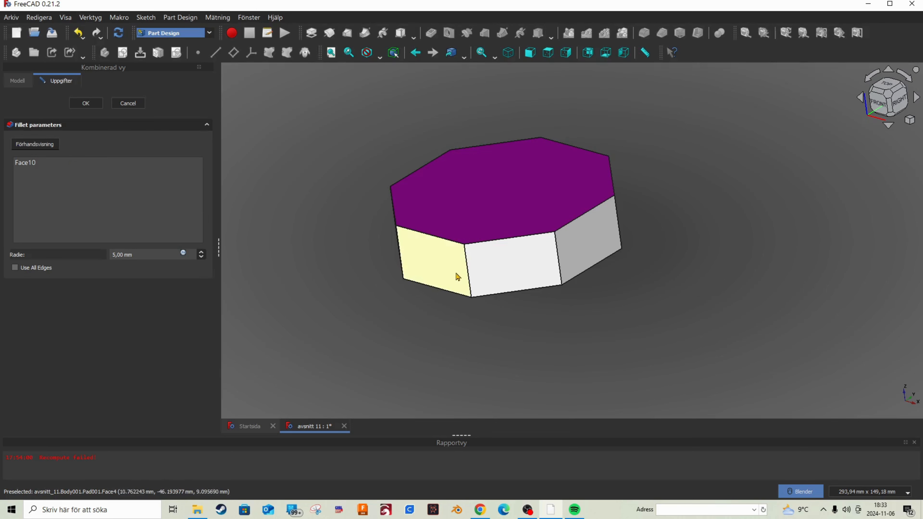
pyautogui.click(470, 275)
pyautogui.click(560, 271)
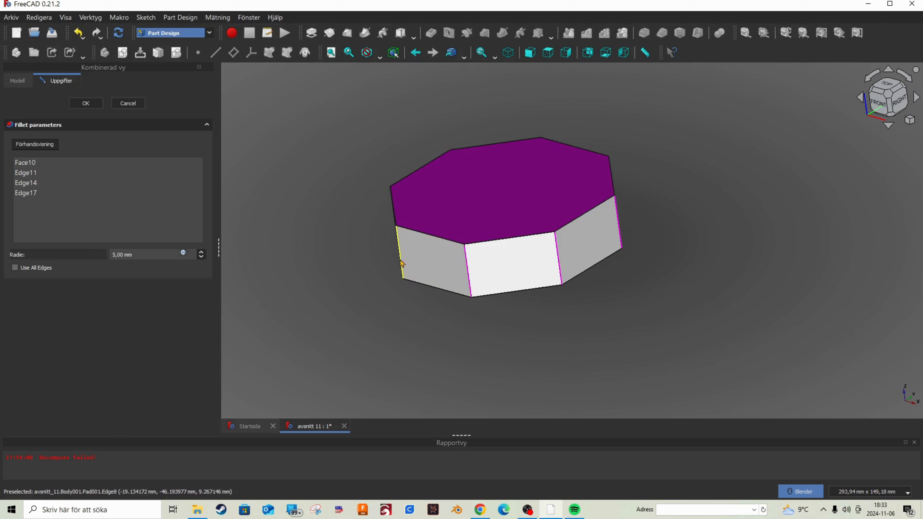
pyautogui.click(399, 251)
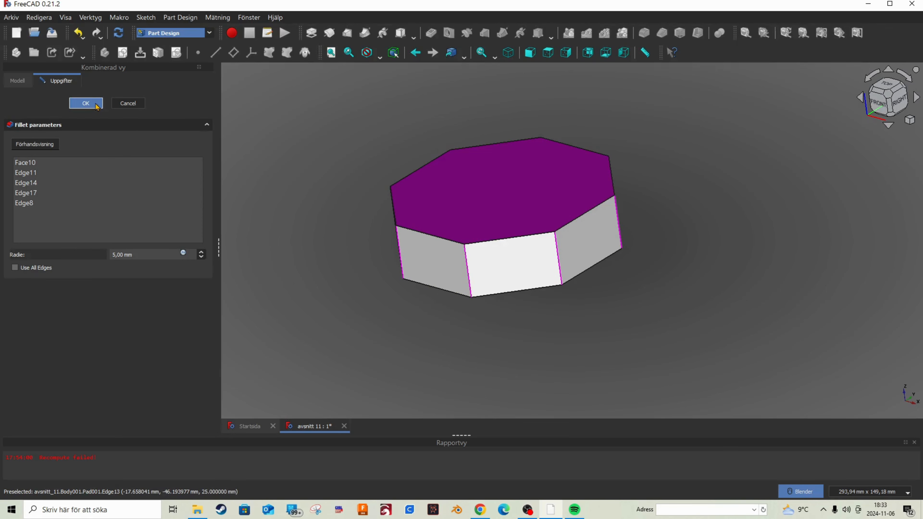
pyautogui.click(86, 104)
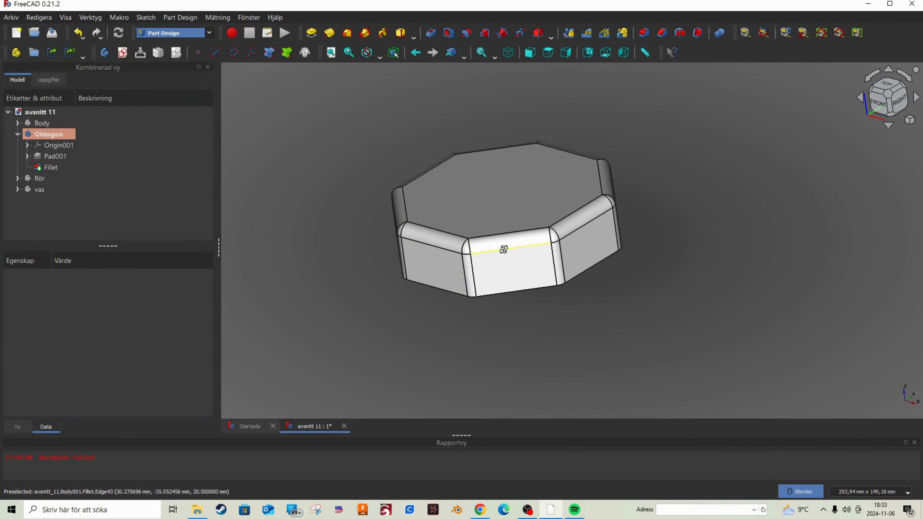
pyautogui.moveTo(504, 249); pyautogui.dragTo(578, 231, button='middle')
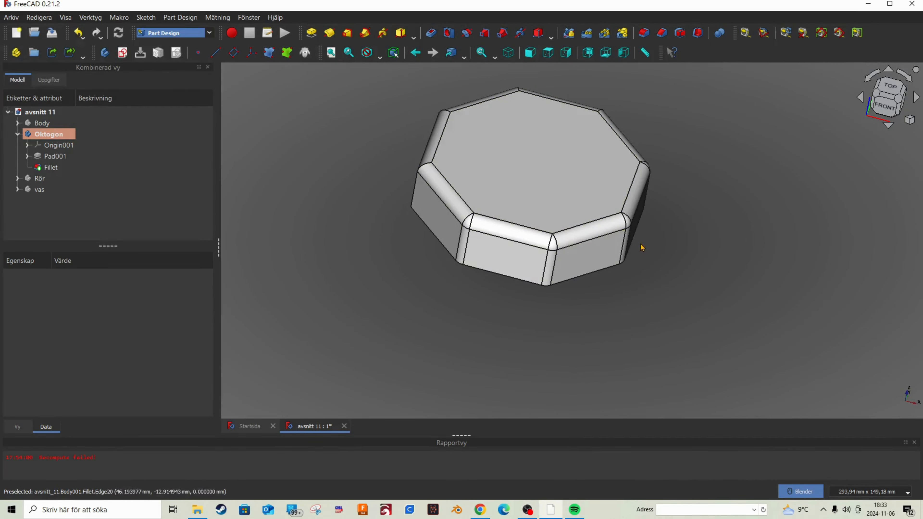
pyautogui.moveTo(521, 264); pyautogui.dragTo(407, 233, button='middle')
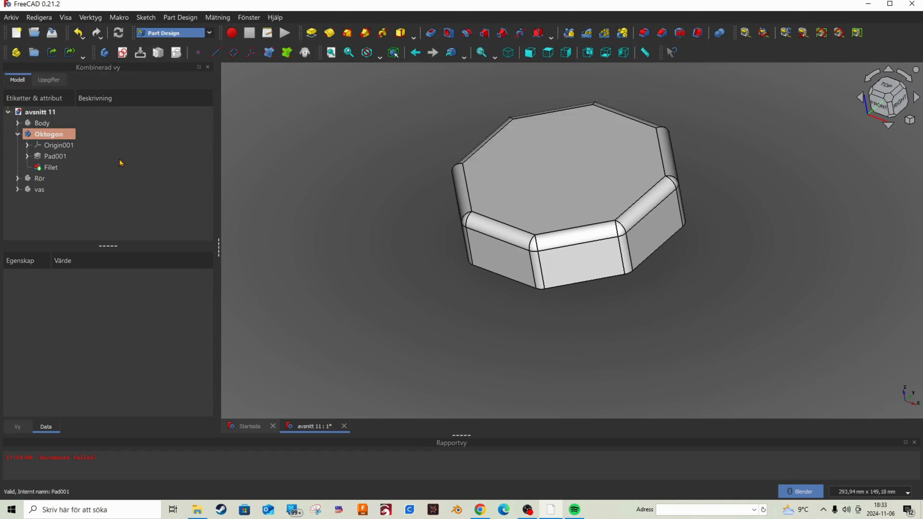
# Undo the octagon's fillet
pyautogui.click(80, 34)
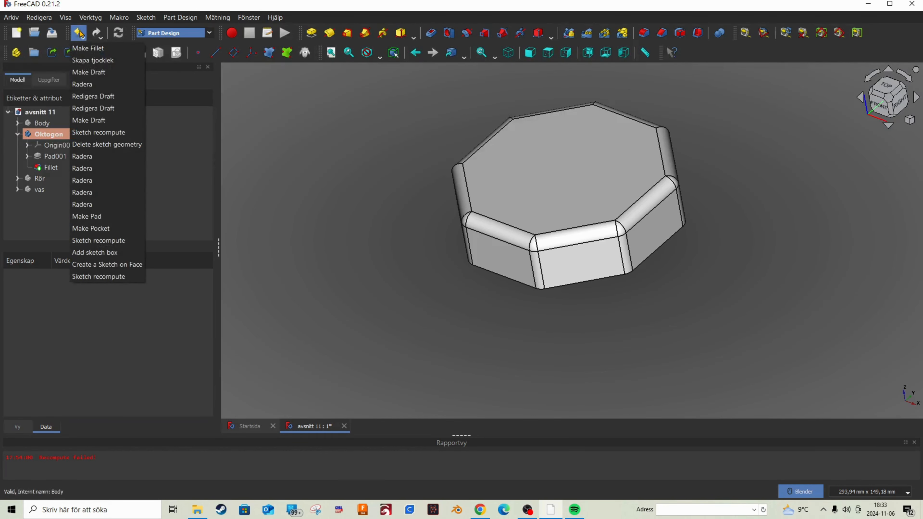
pyautogui.click(76, 38)
pyautogui.click(75, 37)
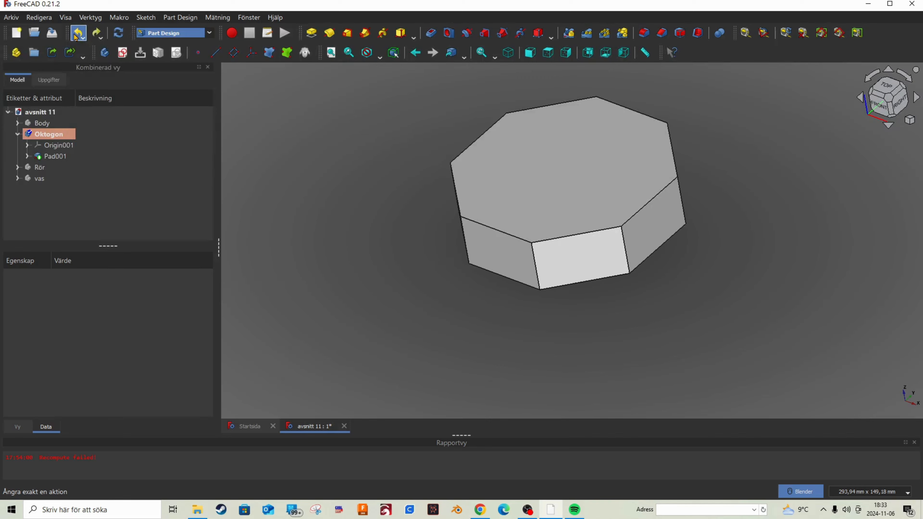
# Start a draft on one vertical side face of the octagon with a 15° draft angle
pyautogui.moveTo(548, 222); pyautogui.dragTo(571, 203, button='middle')
pyautogui.scroll(-4, 559, 186)
pyautogui.scroll(2, 562, 173)
pyautogui.scroll(2, 554, 195)
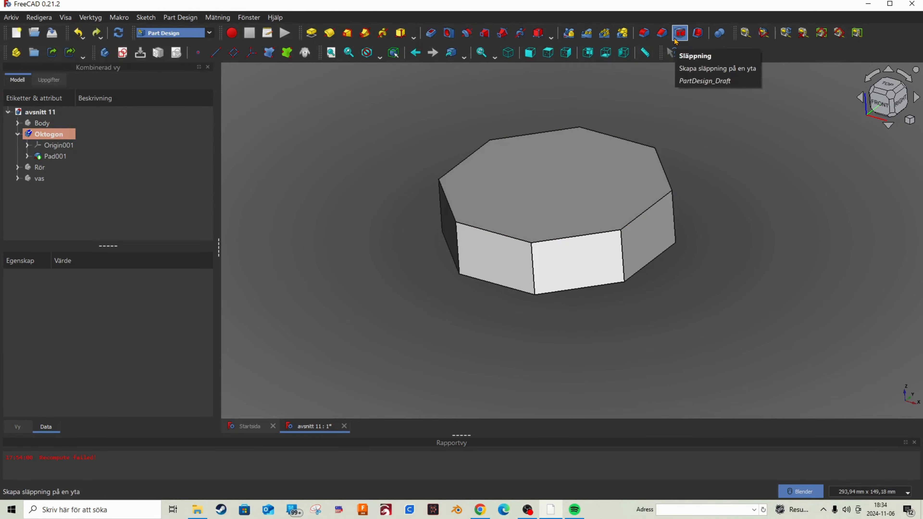
pyautogui.click(642, 248)
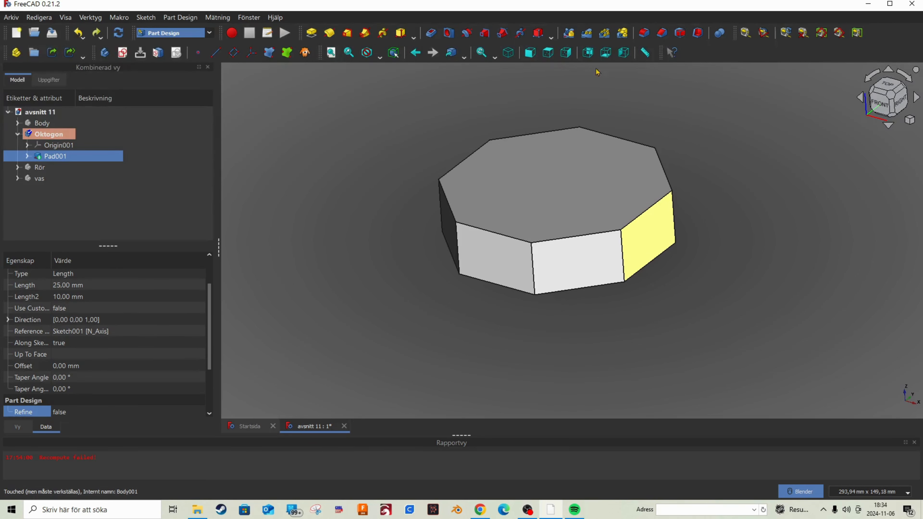
pyautogui.click(681, 35)
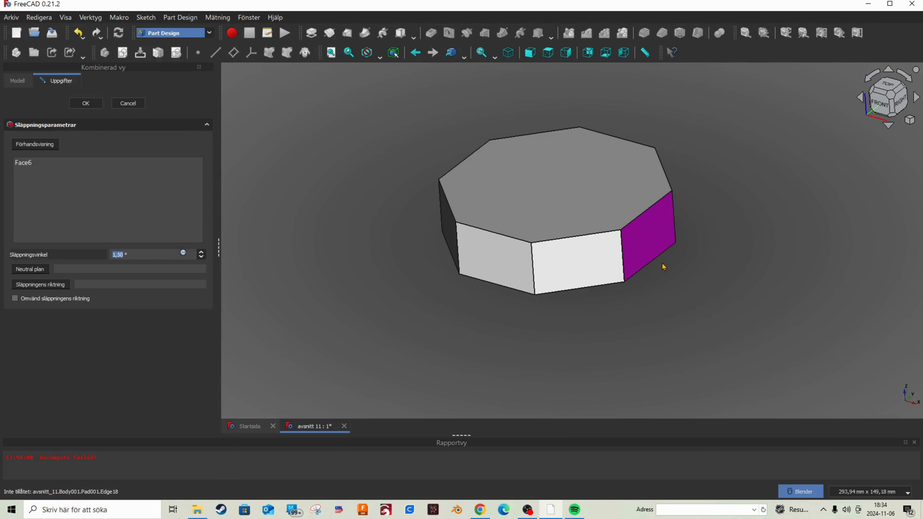
pyautogui.moveTo(661, 268); pyautogui.dragTo(608, 306, button='middle')
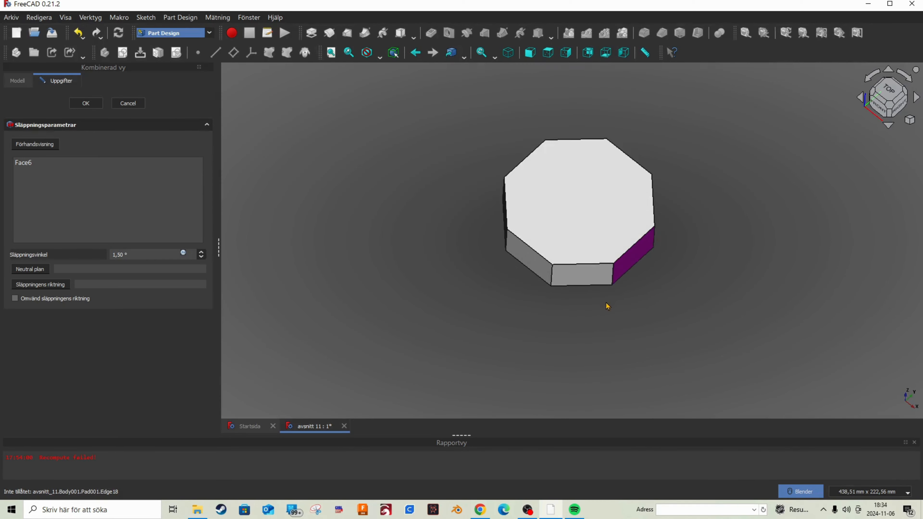
pyautogui.moveTo(680, 218); pyautogui.dragTo(657, 200, button='middle')
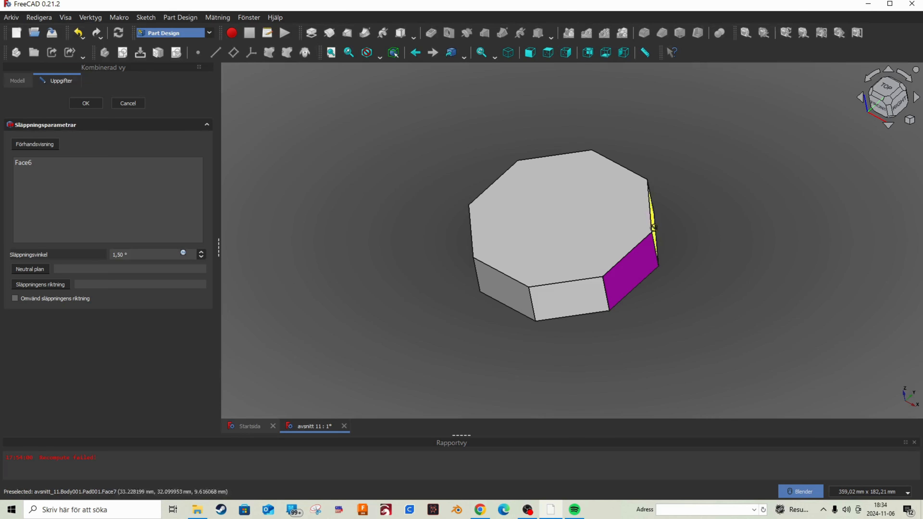
pyautogui.scroll(4, 652, 211)
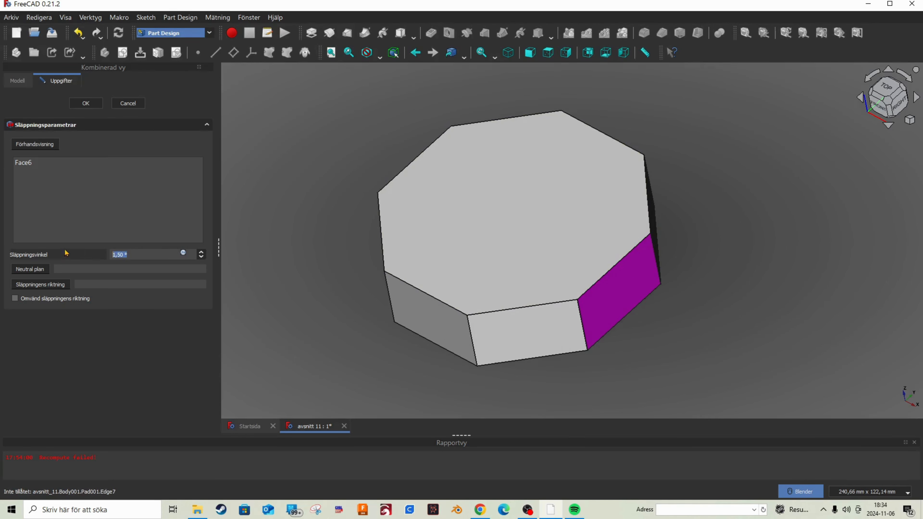
pyautogui.write('15')
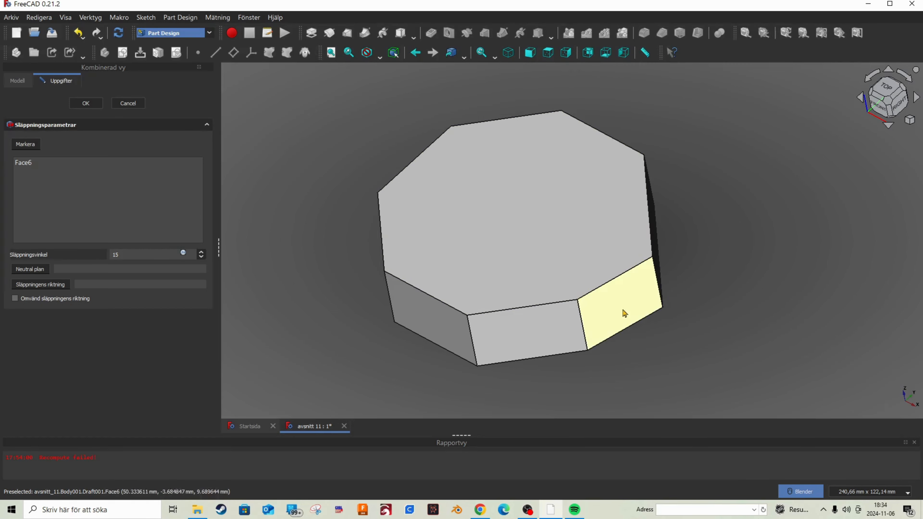
# Set the octagon's top face as the neutral plane of the draft
pyautogui.click(35, 272)
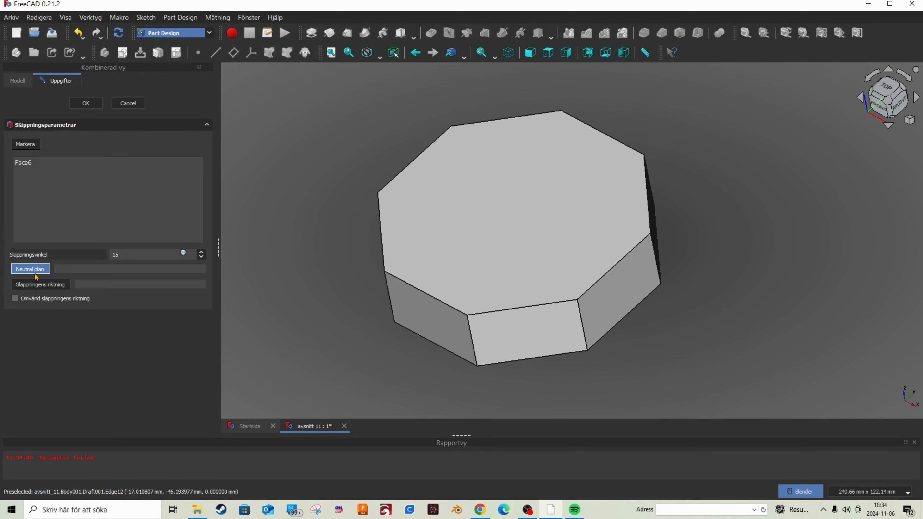
pyautogui.click(639, 278)
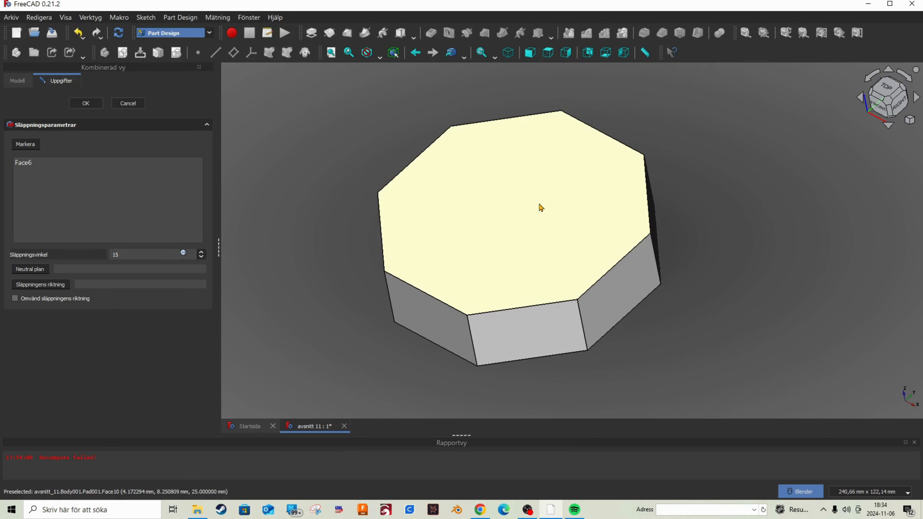
pyautogui.click(540, 207)
pyautogui.moveTo(581, 252); pyautogui.dragTo(690, 301, button='middle')
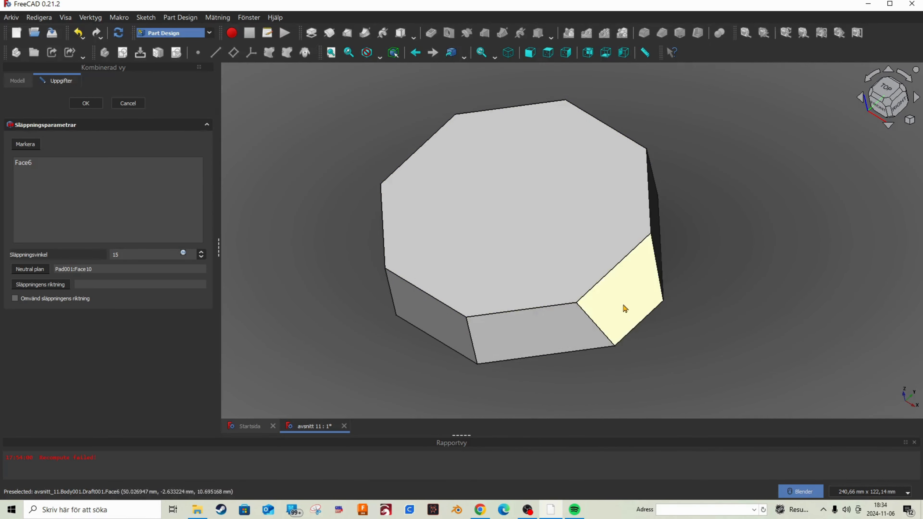
# Increase the draft angle of the octagon's side face step by step to 36°
pyautogui.press('Up')
pyautogui.press('Up')
pyautogui.press('Up')
pyautogui.press('Up')
pyautogui.press('Up')
pyautogui.press('Up')
pyautogui.press('Up')
pyautogui.press('Up')
pyautogui.press('Up')
pyautogui.press('Up')
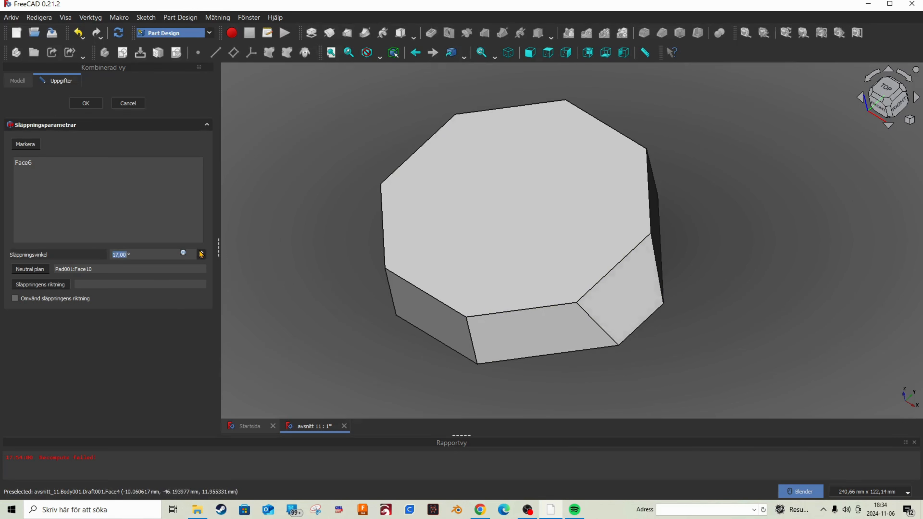
pyautogui.press('Up')
pyautogui.press('Up')
pyautogui.press('Up')
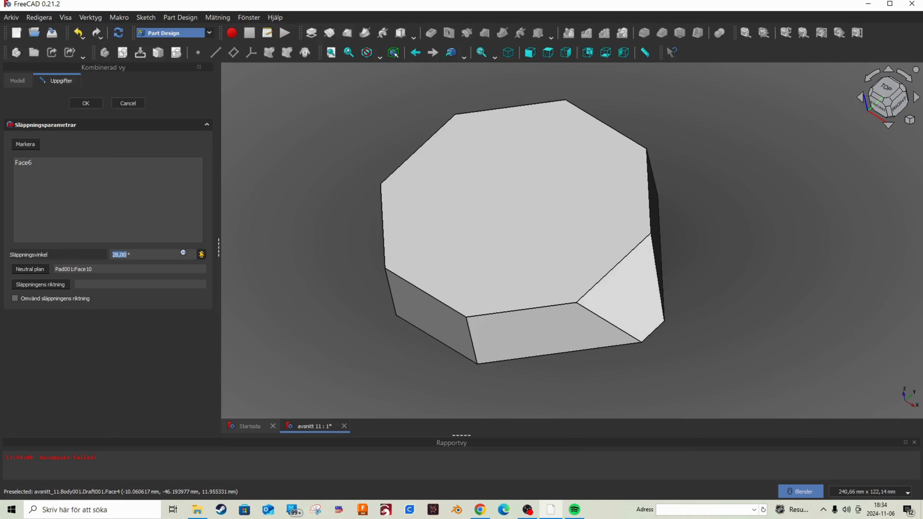
pyautogui.press('Up')
pyautogui.press('Up')
pyautogui.press('Up')
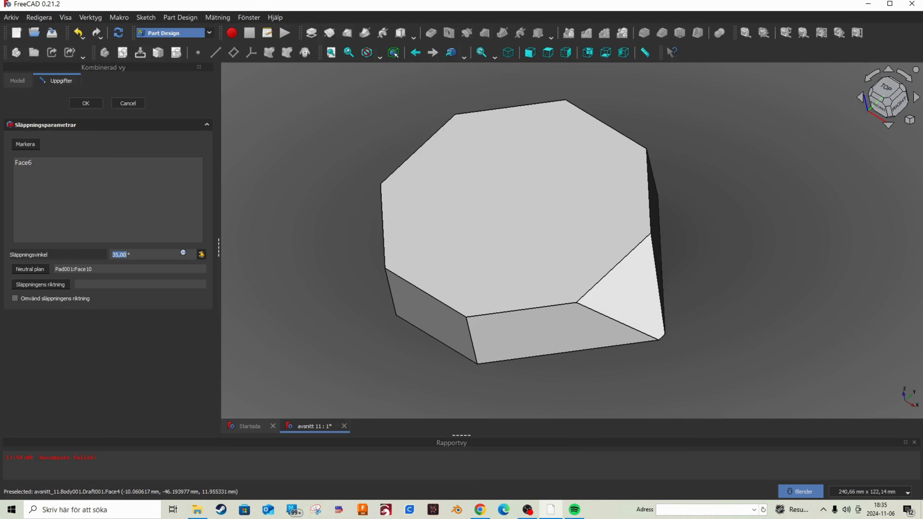
pyautogui.moveTo(530, 324); pyautogui.dragTo(583, 309, button='middle')
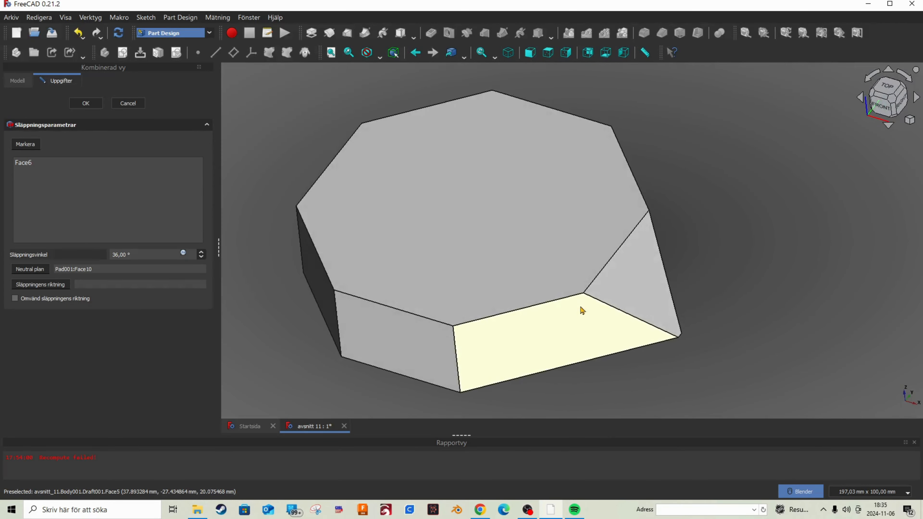
pyautogui.scroll(-3, 696, 244)
pyautogui.scroll(-1, 696, 243)
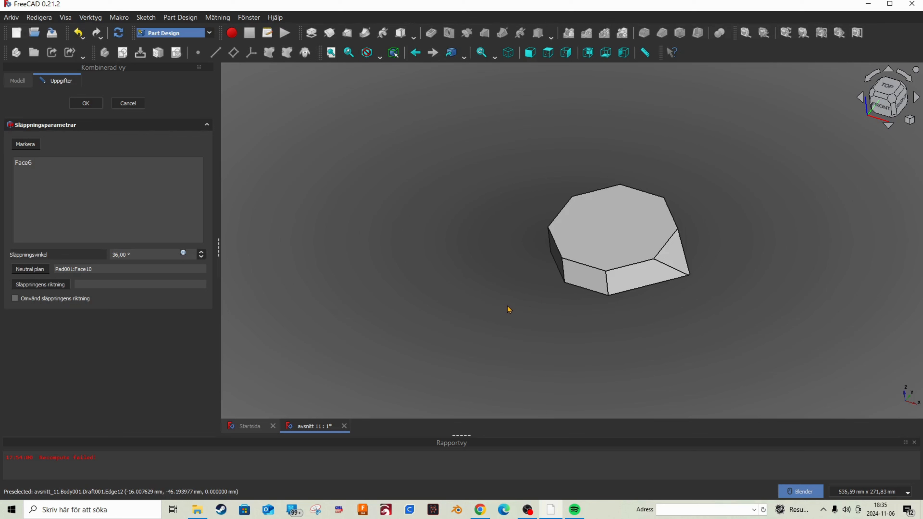
# Add a second side face, one face away from the first, to the 36° draft and apply it
pyautogui.click(25, 144)
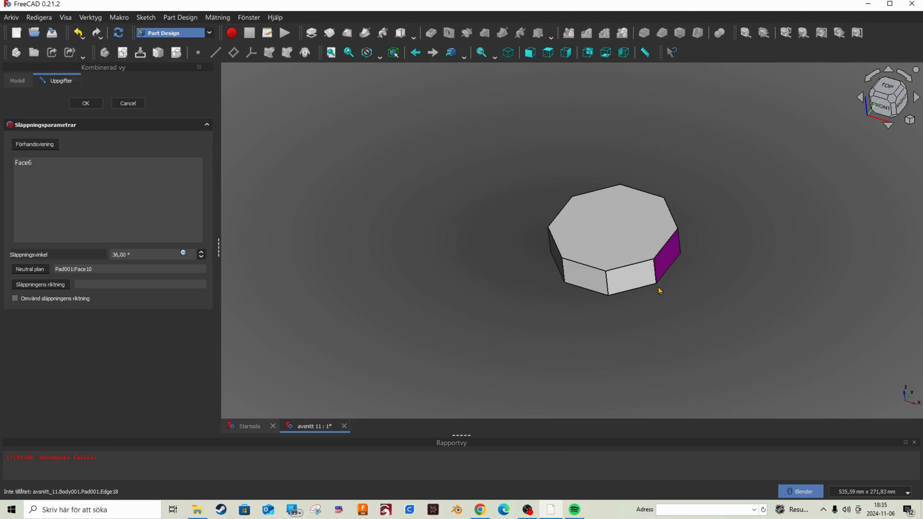
pyautogui.click(586, 280)
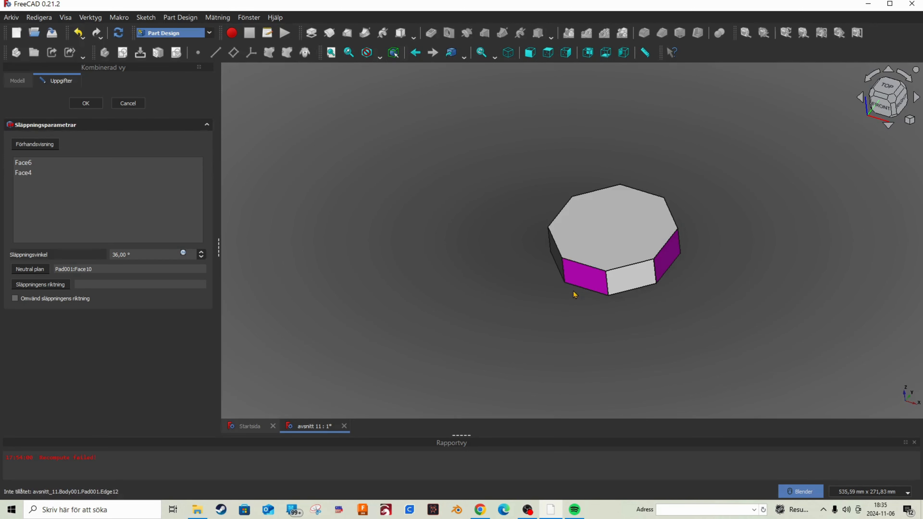
pyautogui.click(86, 104)
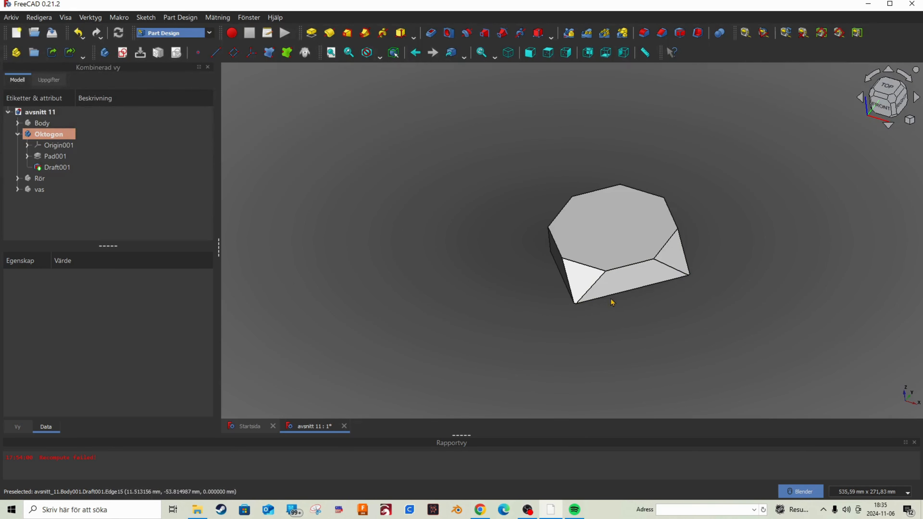
pyautogui.moveTo(610, 303); pyautogui.dragTo(611, 310, button='middle')
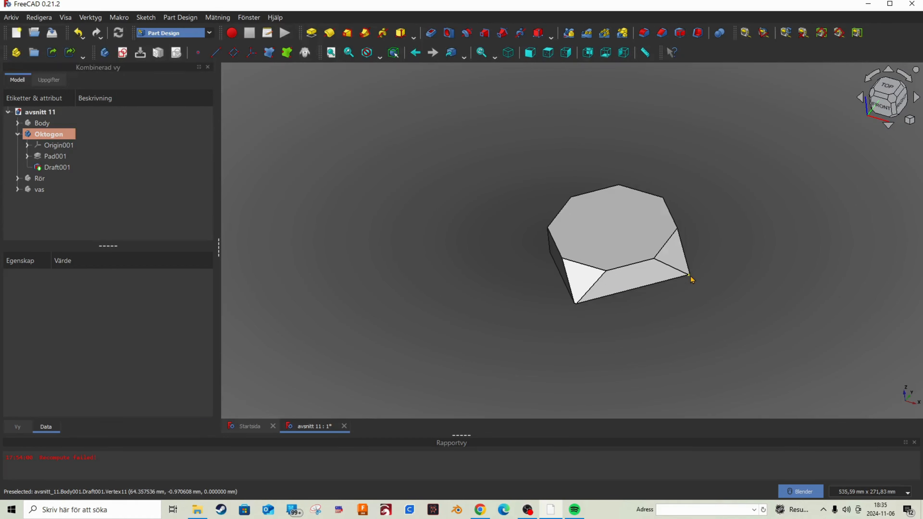
pyautogui.moveTo(617, 286)
pyautogui.mouseDown(button='middle')
pyautogui.moveTo(593, 338)
pyautogui.moveTo(569, 283)
pyautogui.moveTo(472, 270)
pyautogui.moveTo(407, 280)
pyautogui.moveTo(630, 291)
pyautogui.mouseUp(button='middle')
pyautogui.scroll(-3, 630, 291)
pyautogui.scroll(4, 636, 285)
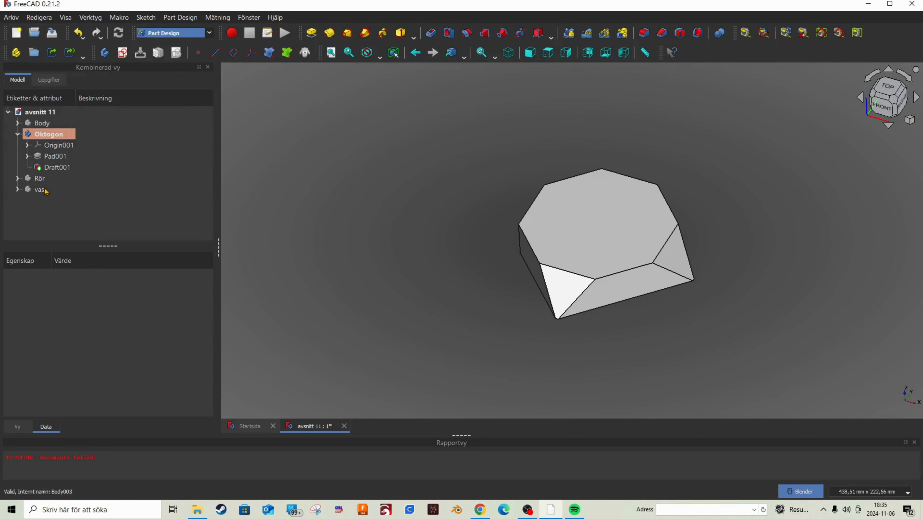
# Reopen the octagon's draft for editing and add the two remaining alternate side faces to it
pyautogui.rightClick(51, 168)
pyautogui.click(89, 169)
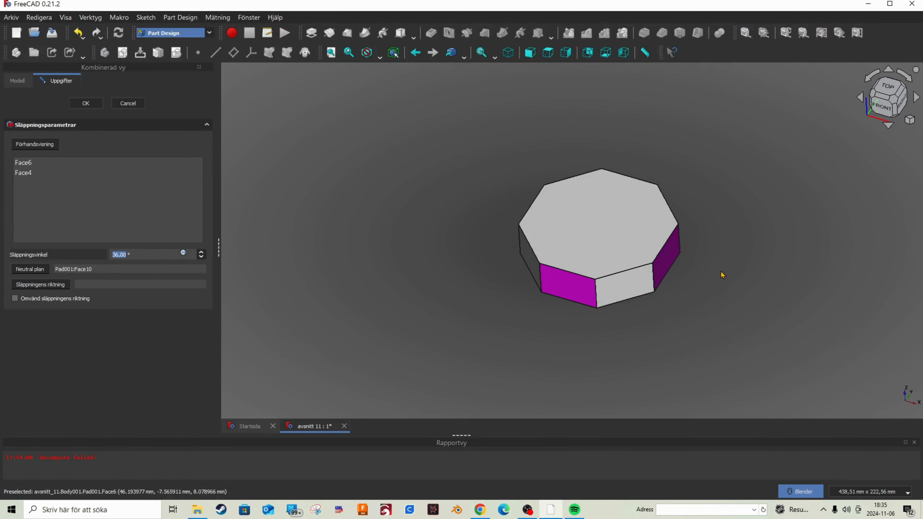
pyautogui.moveTo(473, 250); pyautogui.dragTo(495, 247, button='middle')
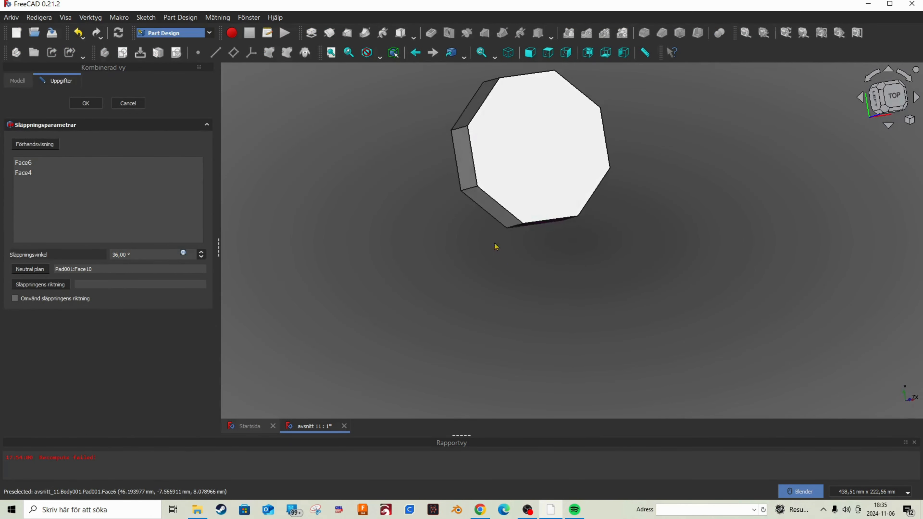
pyautogui.click(463, 160)
pyautogui.scroll(-4, 556, 278)
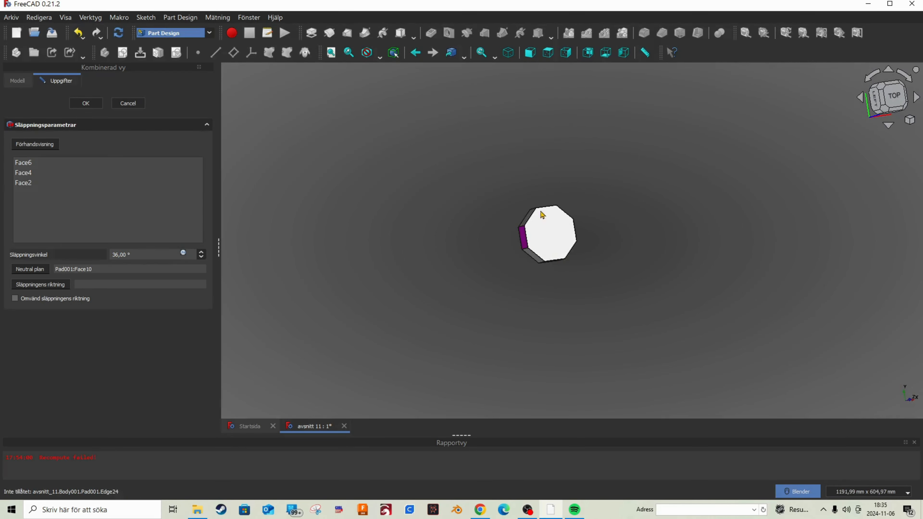
pyautogui.moveTo(542, 214); pyautogui.dragTo(538, 226, button='middle')
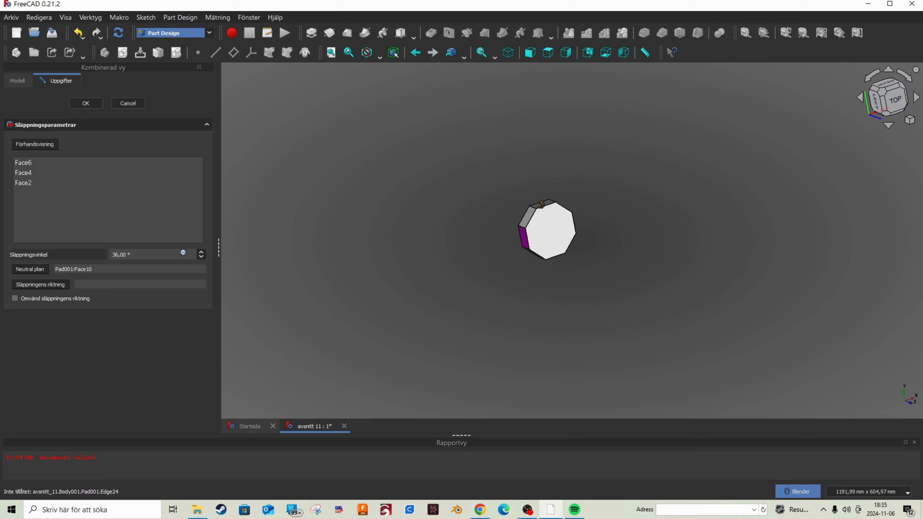
pyautogui.click(542, 203)
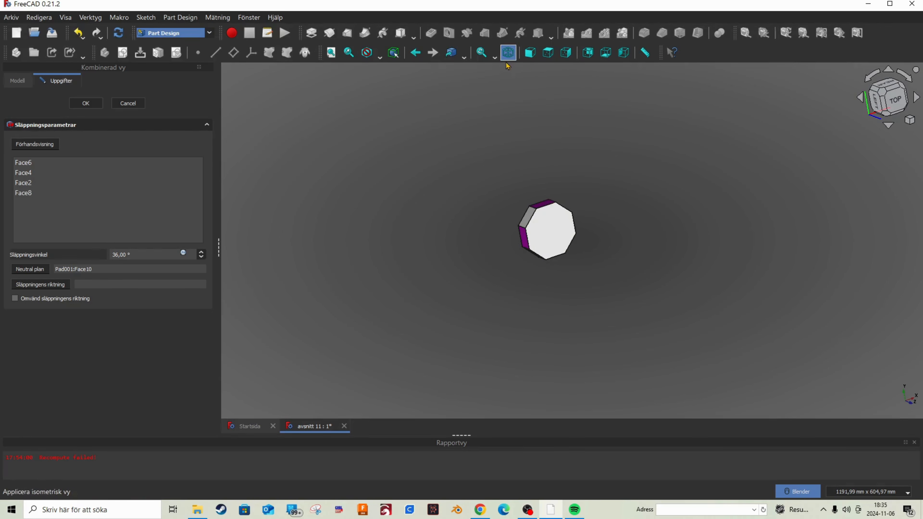
pyautogui.click(508, 53)
pyautogui.scroll(6, 573, 246)
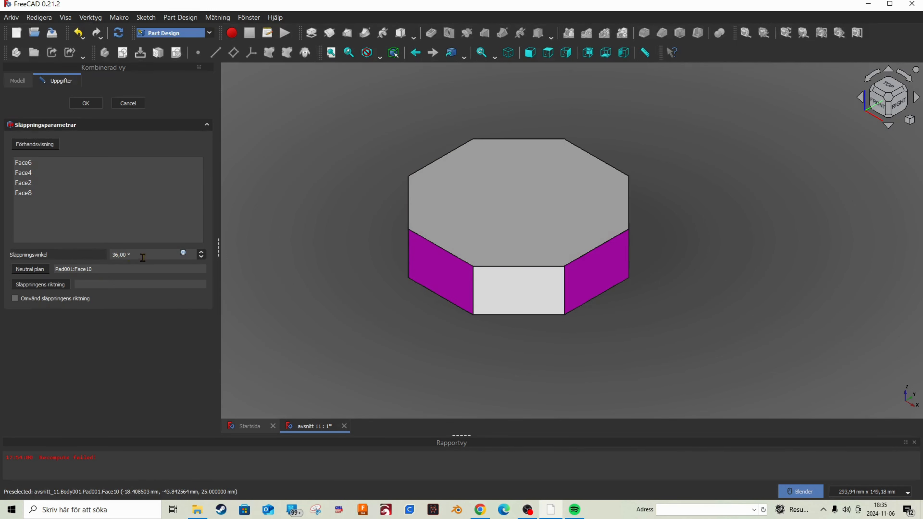
# Apply the 36° draft to the octagon's four alternate side faces
pyautogui.click(85, 105)
pyautogui.moveTo(453, 234); pyautogui.dragTo(493, 202, button='middle')
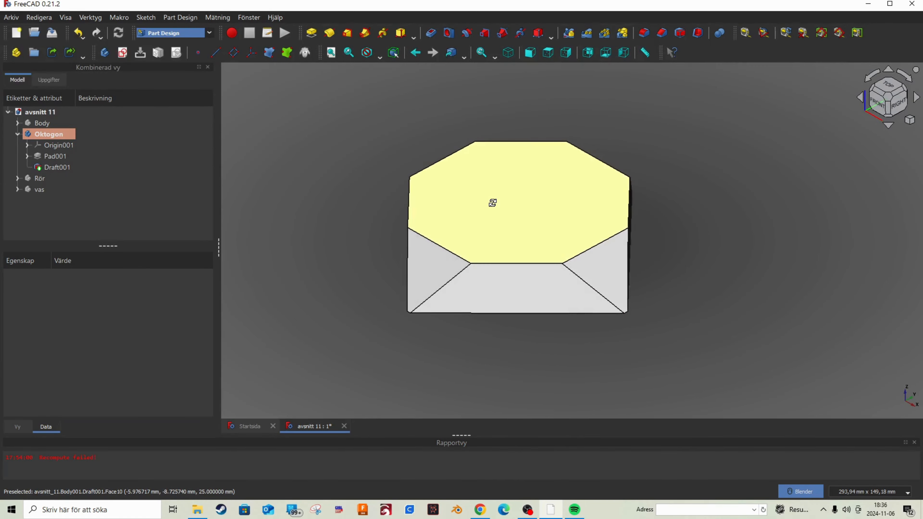
pyautogui.scroll(-2, 491, 204)
pyautogui.scroll(1, 482, 203)
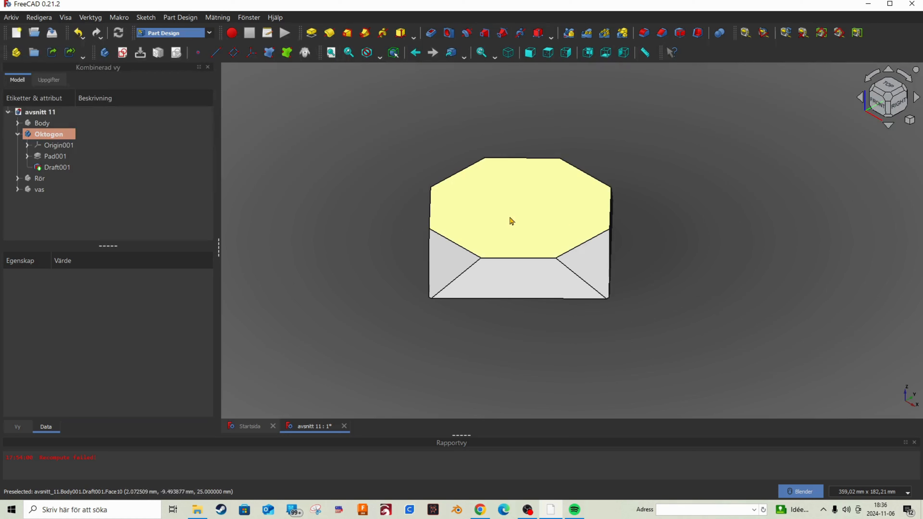
# Try a 1 mm Thickness shell of the drafted octagon with its top face open, and cancel it
pyautogui.click(532, 219)
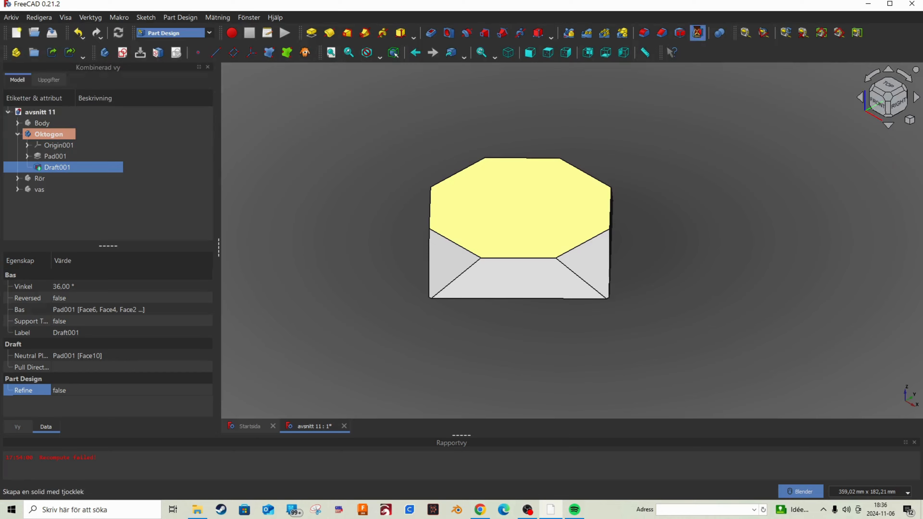
pyautogui.click(698, 32)
pyautogui.moveTo(525, 202); pyautogui.dragTo(432, 229, button='middle')
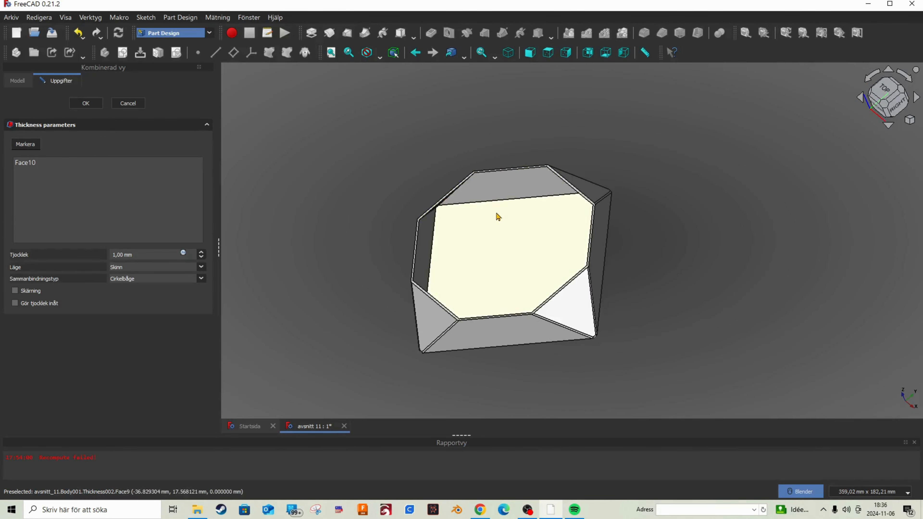
pyautogui.moveTo(497, 216); pyautogui.dragTo(552, 179, button='middle')
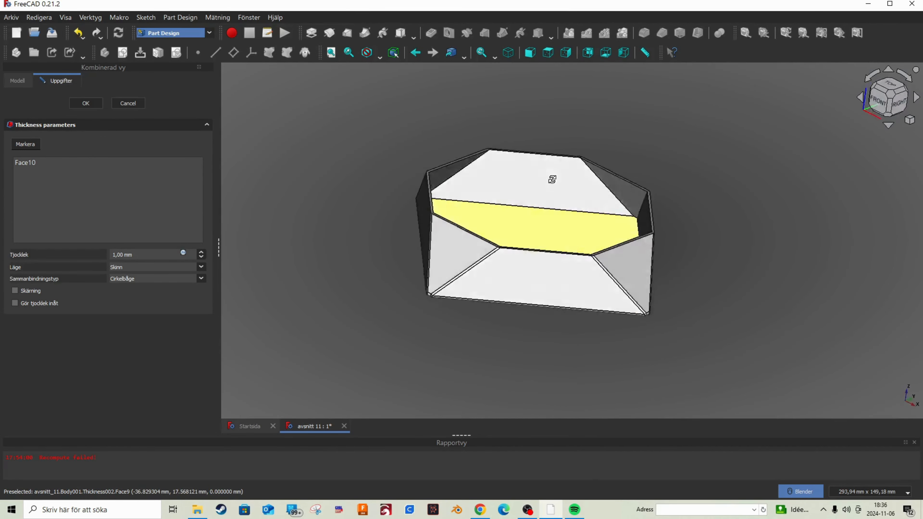
pyautogui.click(131, 105)
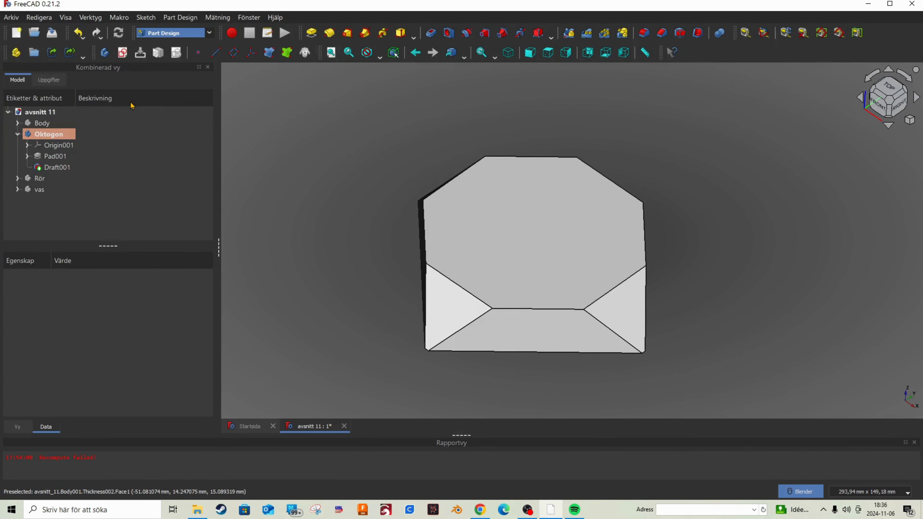
# Delete the draft feature from the Oktogon body
pyautogui.click(51, 168)
pyautogui.rightClick(51, 168)
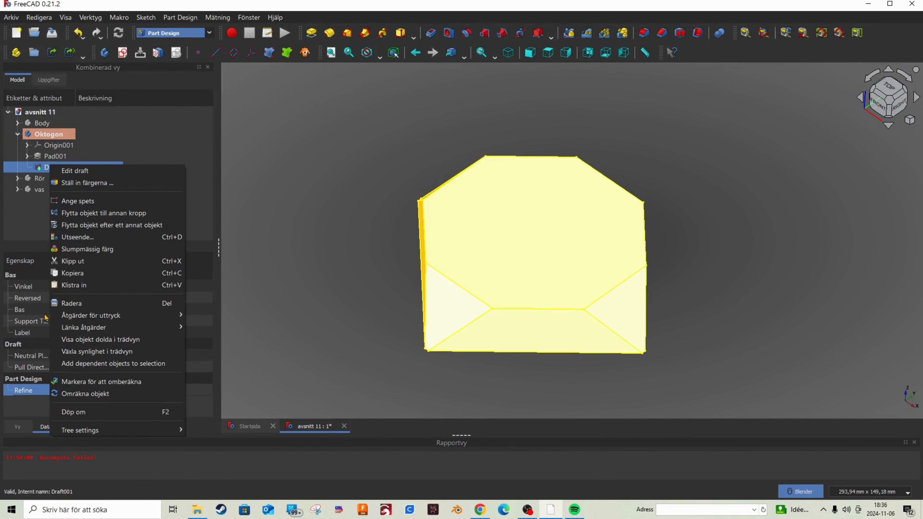
pyautogui.click(72, 307)
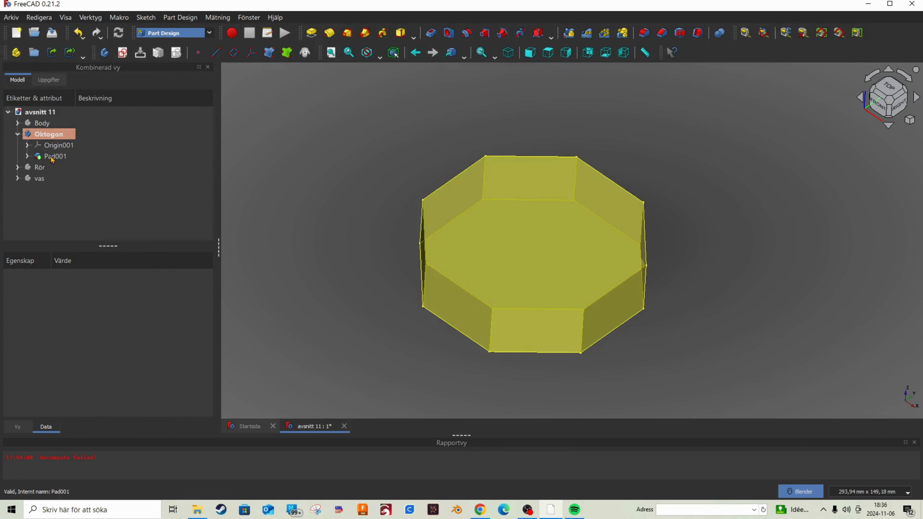
pyautogui.moveTo(579, 266); pyautogui.dragTo(548, 227, button='middle')
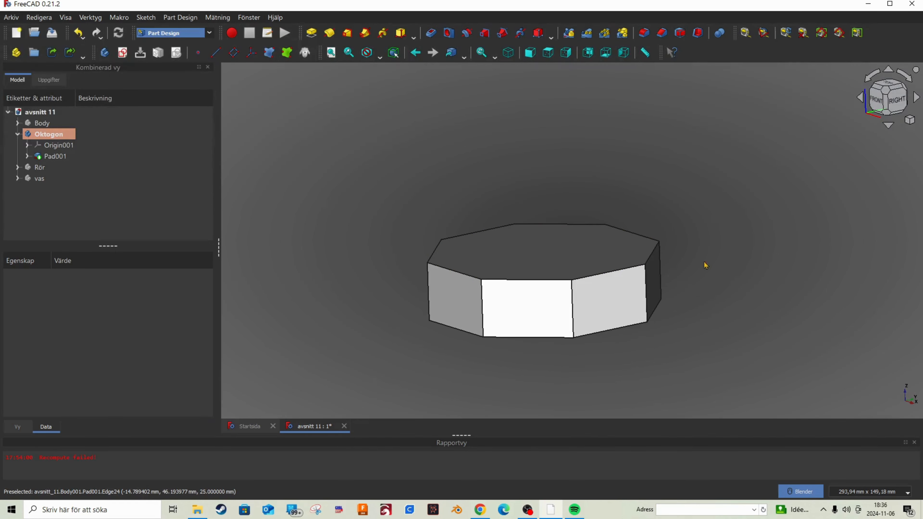
# Try a 1 mm Thickness shell of the octagon with three adjacent side faces open, and cancel it
pyautogui.click(464, 305)
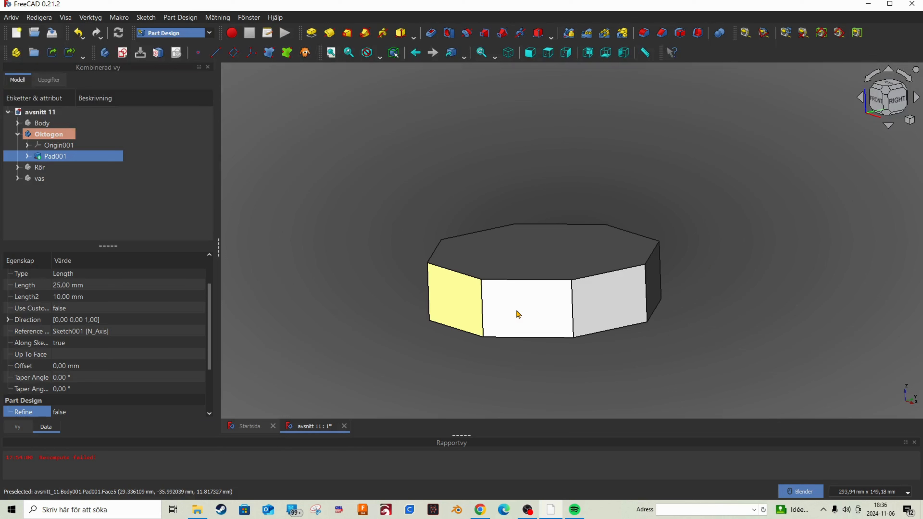
pyautogui.keyDown('ctrl'); pyautogui.click(588, 309); pyautogui.keyUp('ctrl')
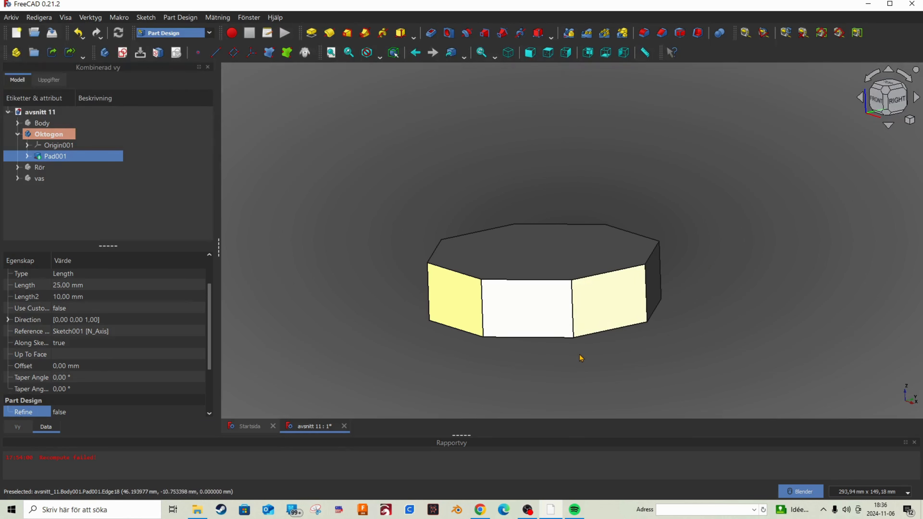
pyautogui.click(697, 33)
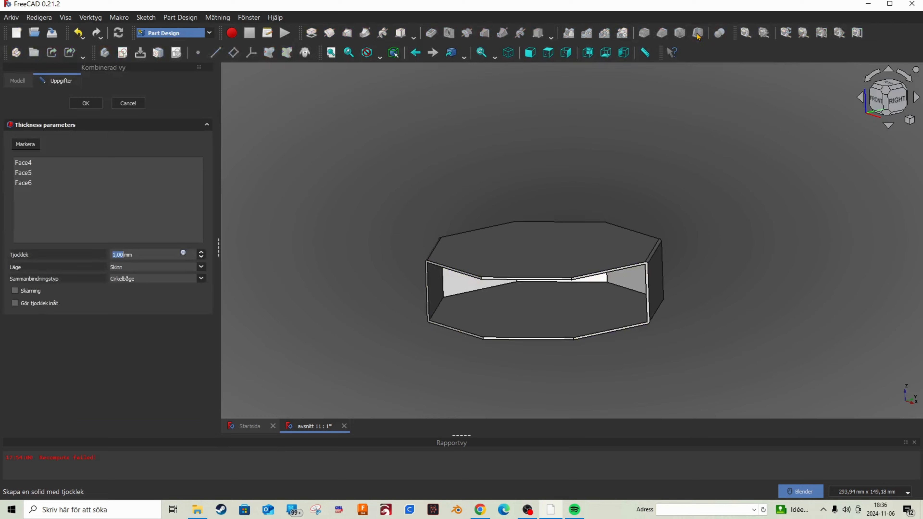
pyautogui.moveTo(616, 313); pyautogui.dragTo(586, 259, button='middle')
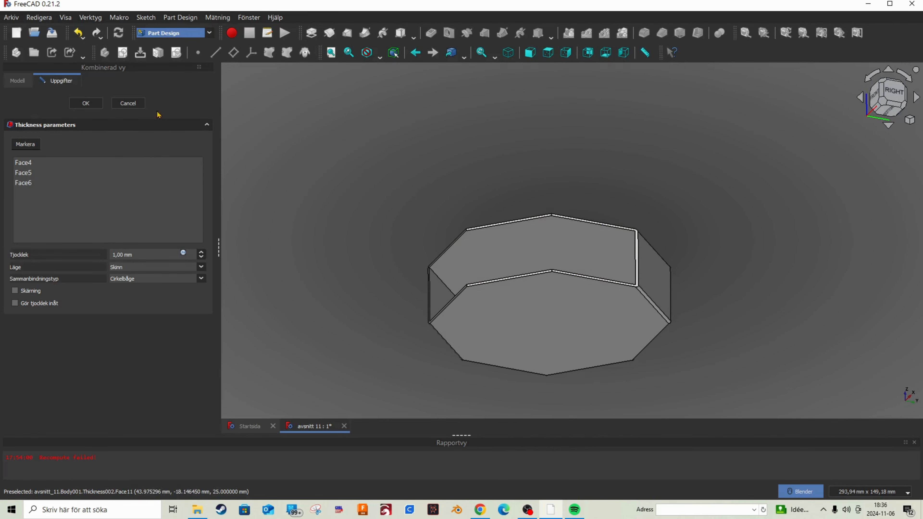
pyautogui.click(128, 104)
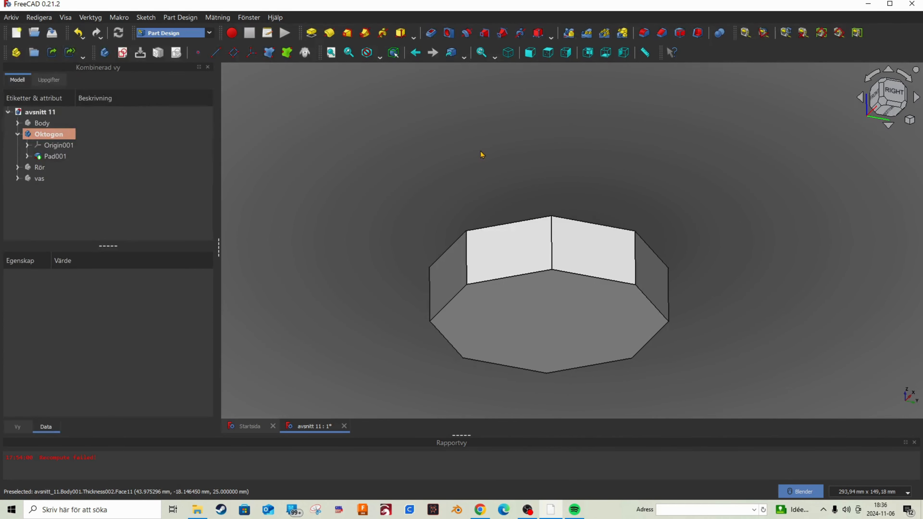
# Start a 1 mm Thickness shell of the octagon with a single side face open
pyautogui.click(518, 250)
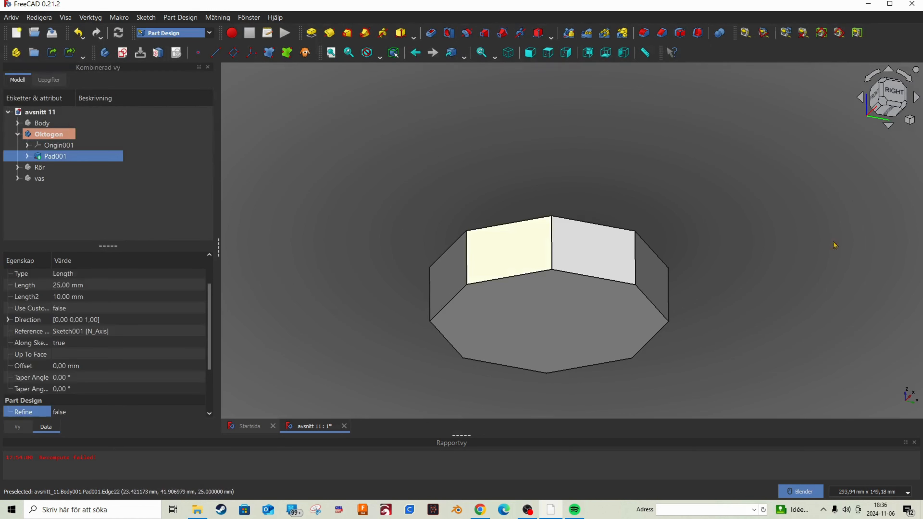
pyautogui.click(698, 33)
pyautogui.moveTo(576, 258); pyautogui.dragTo(544, 291, button='middle')
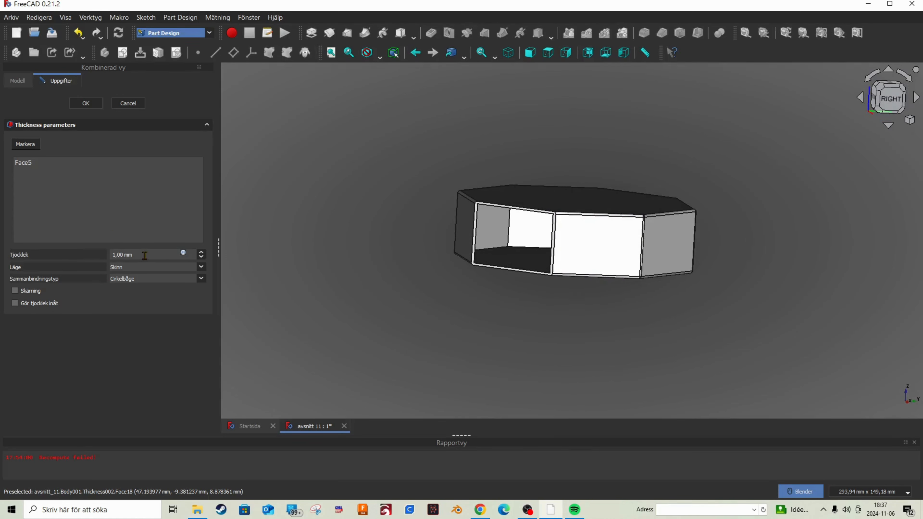
# Try the Skärning join type on the octagon's shell and return it to Cirkelbåge
pyautogui.click(133, 280)
pyautogui.click(128, 296)
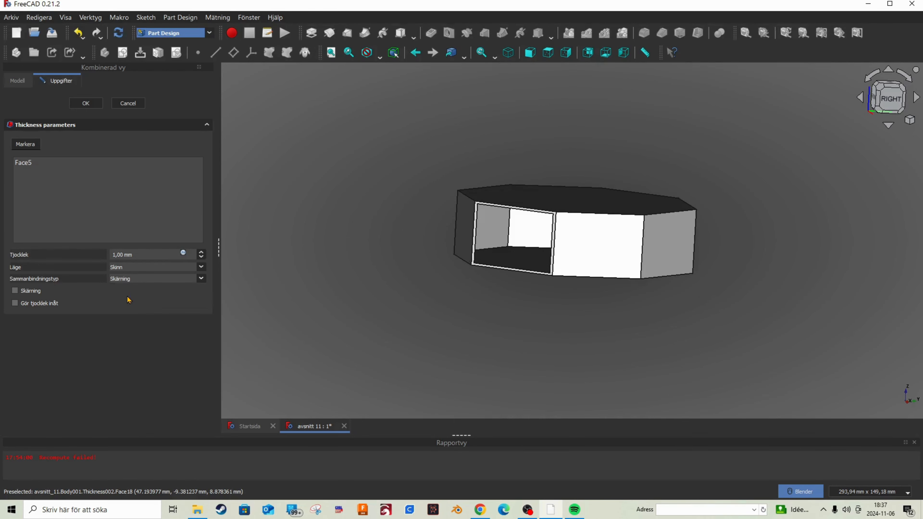
pyautogui.moveTo(583, 253); pyautogui.dragTo(601, 298, button='middle')
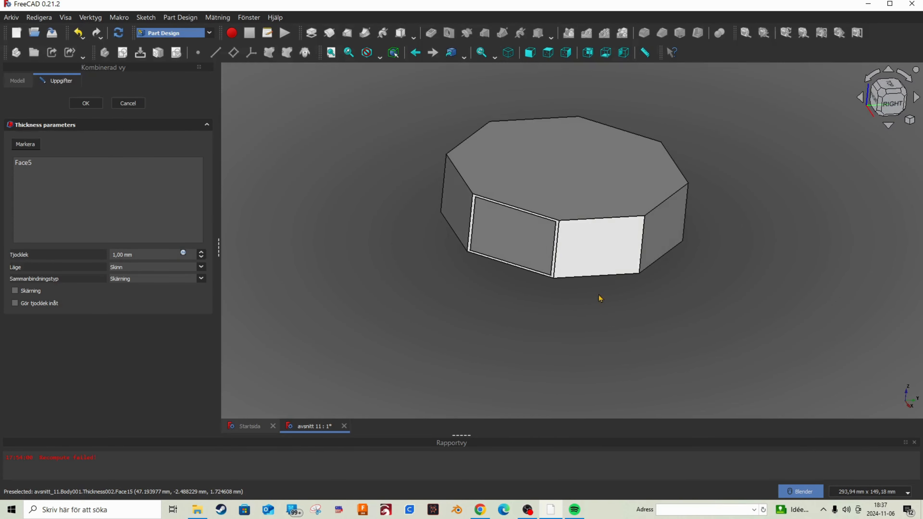
pyautogui.click(206, 282)
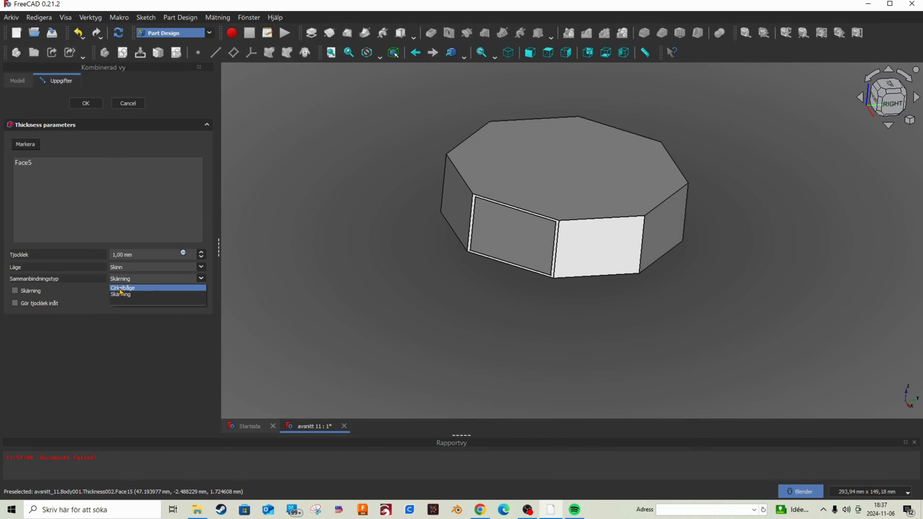
pyautogui.click(120, 289)
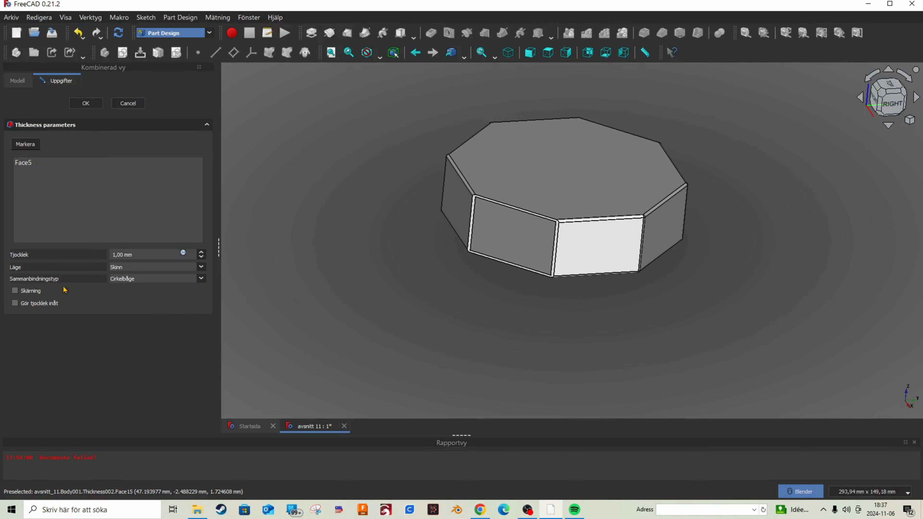
# Make the octagon's wall thickness go inwards and set it to 3 mm
pyautogui.click(14, 303)
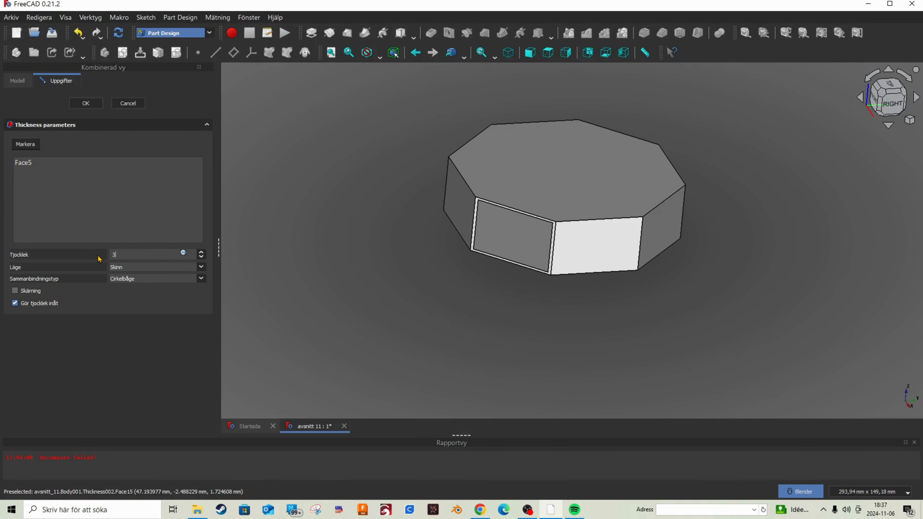
pyautogui.moveTo(537, 287); pyautogui.dragTo(611, 277, button='middle')
pyautogui.scroll(-2, 520, 217)
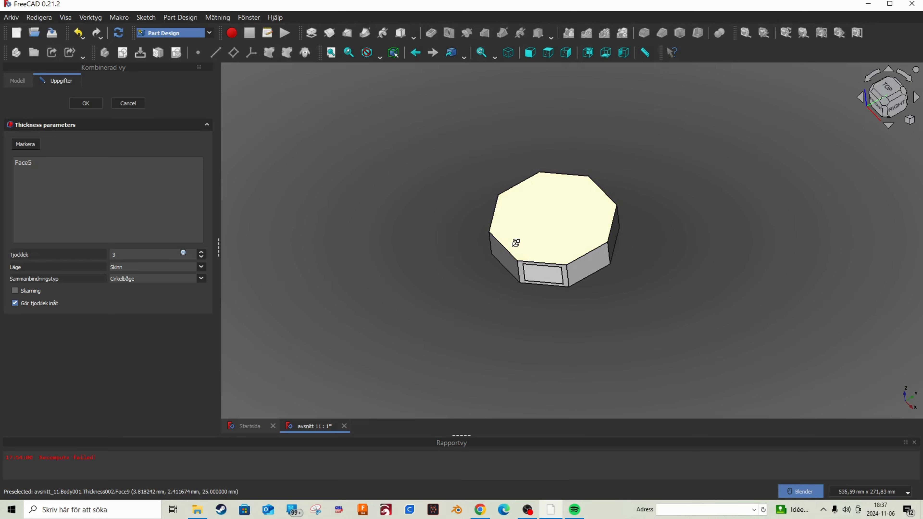
pyautogui.scroll(3, 567, 221)
pyautogui.scroll(-1, 564, 225)
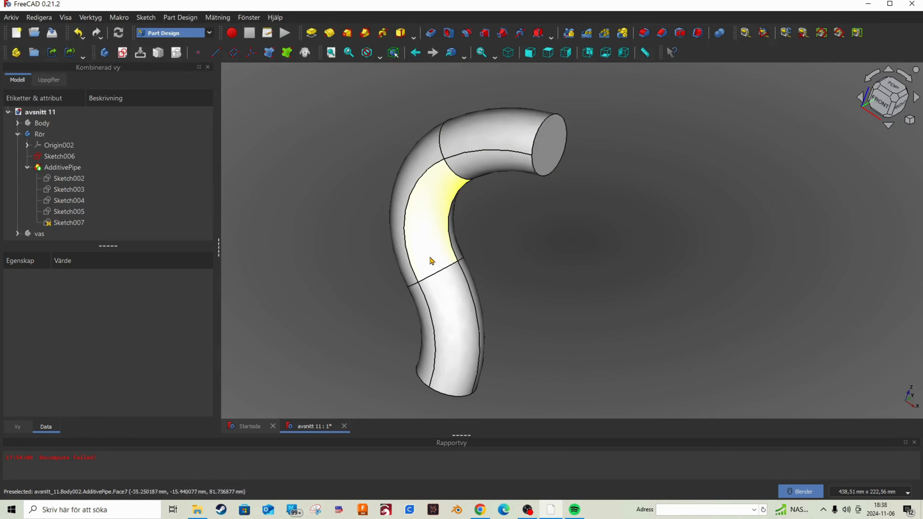
# Show the five sketches that make up the AdditivePipe of the Rör body, Sketch002 to Sketch005 and Sketch007
pyautogui.moveTo(575, 202)
pyautogui.mouseDown(button='middle')
pyautogui.moveTo(587, 171)
pyautogui.moveTo(575, 185)
pyautogui.mouseUp(button='middle')
pyautogui.scroll(-4, 360, 178)
pyautogui.scroll(2, 358, 166)
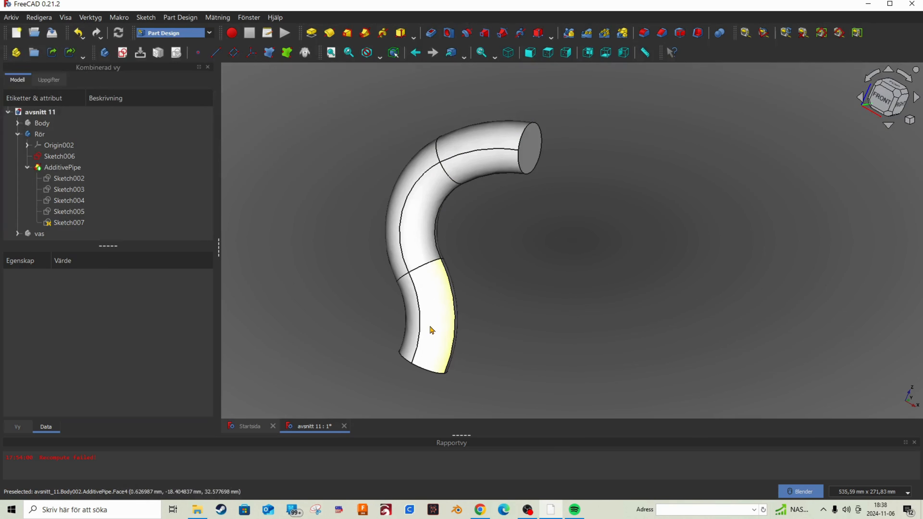
pyautogui.click(59, 168)
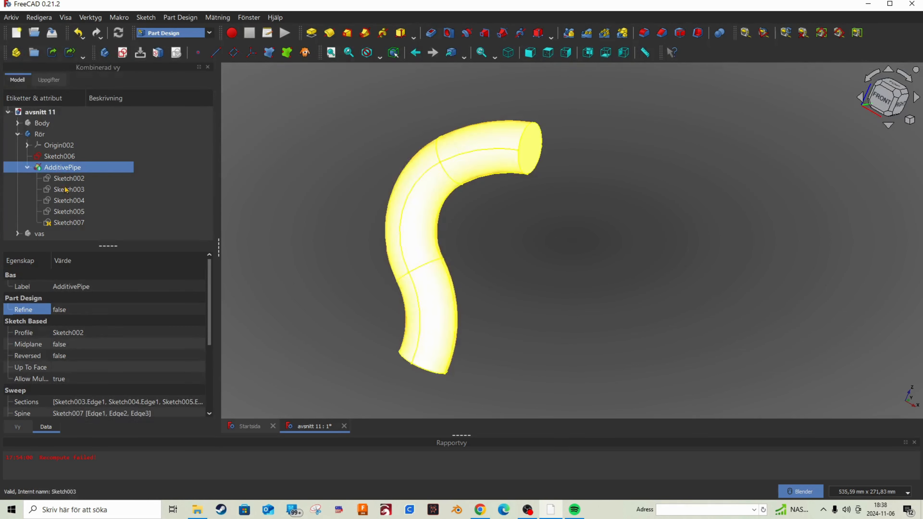
pyautogui.click(69, 179)
pyautogui.click(69, 190)
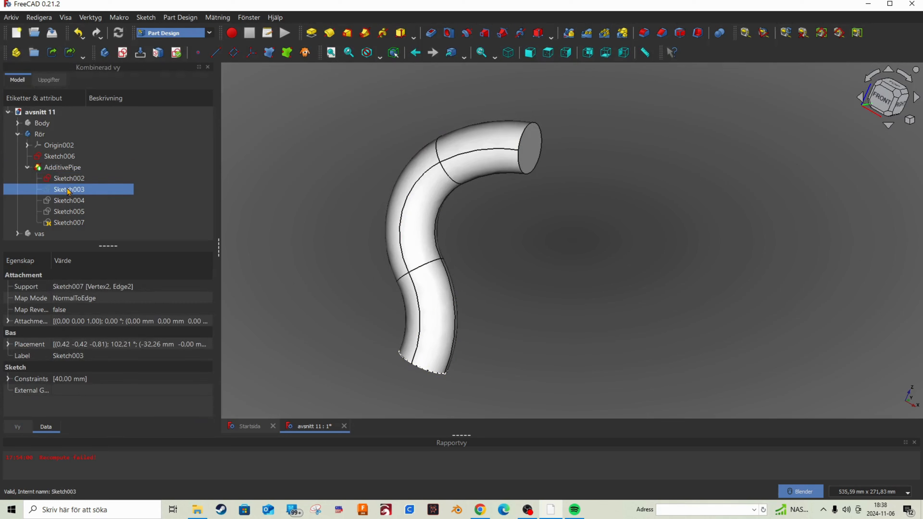
pyautogui.click(68, 201)
pyautogui.click(69, 212)
pyautogui.click(69, 222)
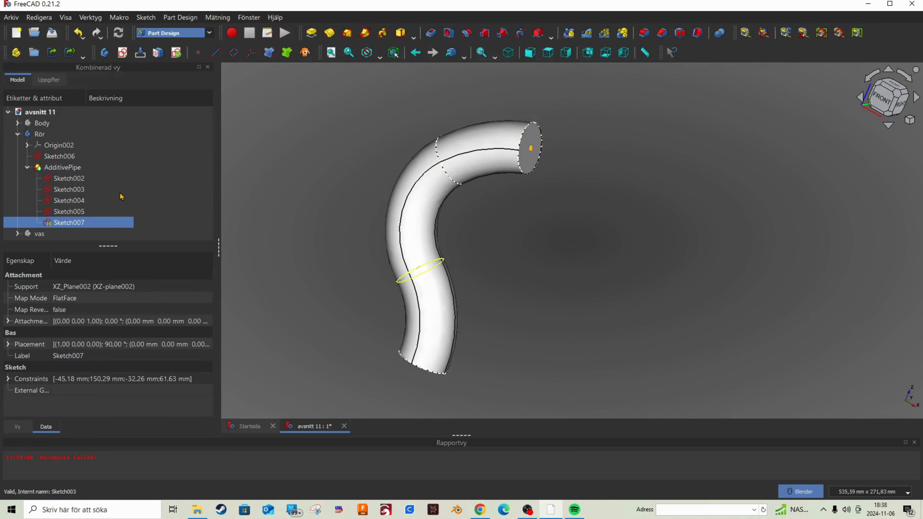
# Hide the AdditivePipe solid, leaving its profile circles and path curve displayed
pyautogui.click(69, 190)
pyautogui.click(68, 169)
pyautogui.press('space')
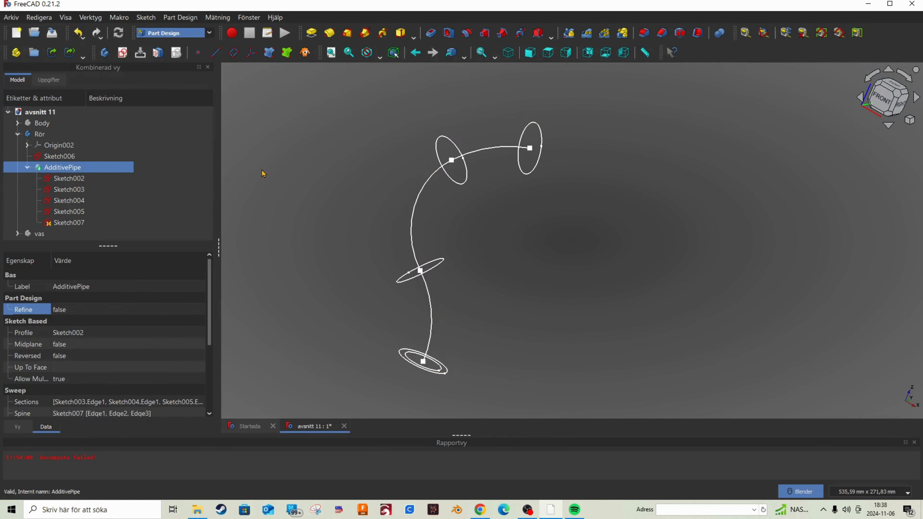
pyautogui.moveTo(371, 144)
pyautogui.mouseDown(button='middle')
pyautogui.moveTo(344, 155)
pyautogui.moveTo(391, 194)
pyautogui.mouseUp(button='middle')
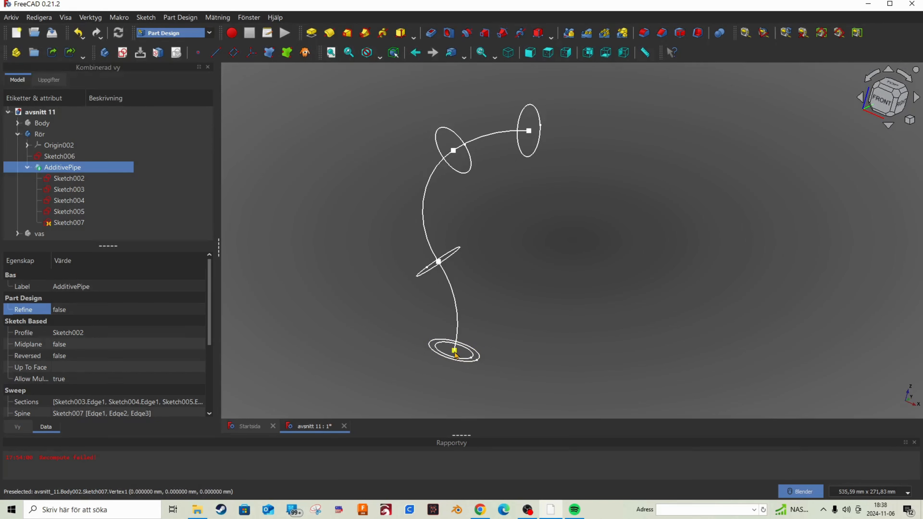
# Highlight the pipe's path sketch, Sketch007, to examine how it runs through the profile circles
pyautogui.click(66, 225)
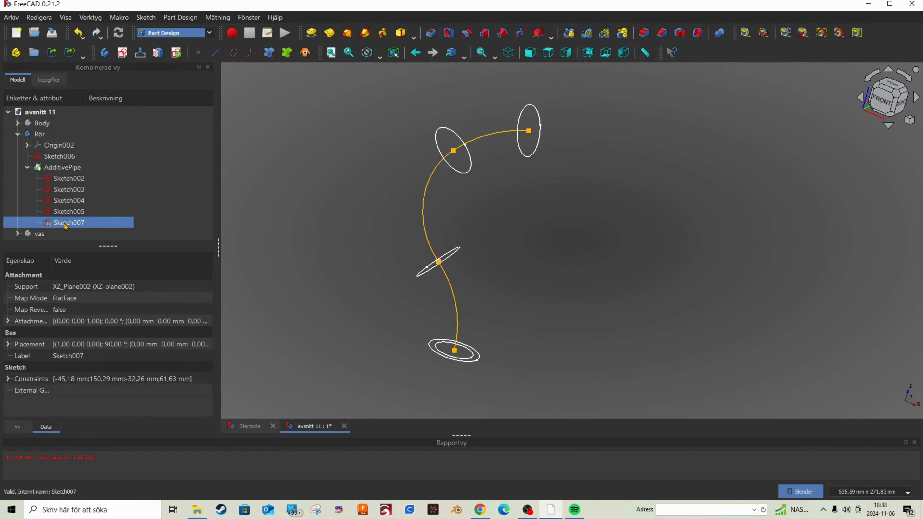
pyautogui.click(255, 229)
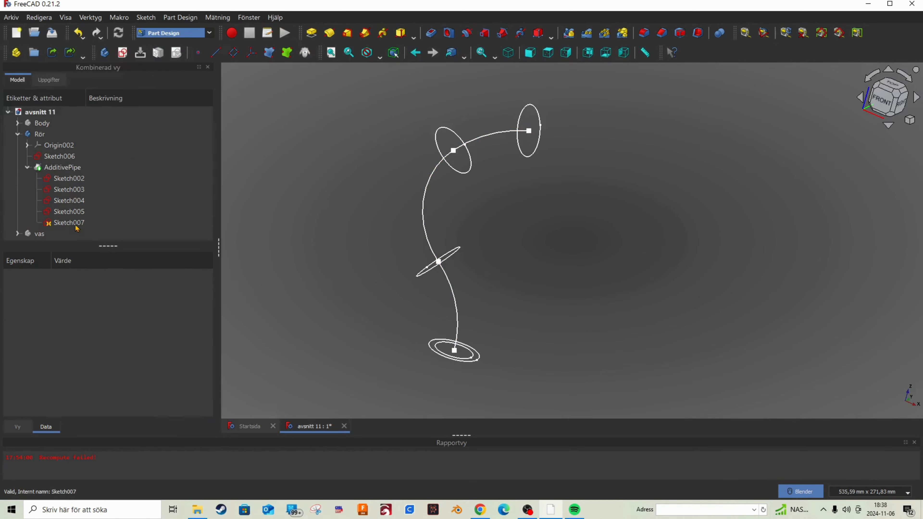
pyautogui.click(70, 212)
pyautogui.click(108, 223)
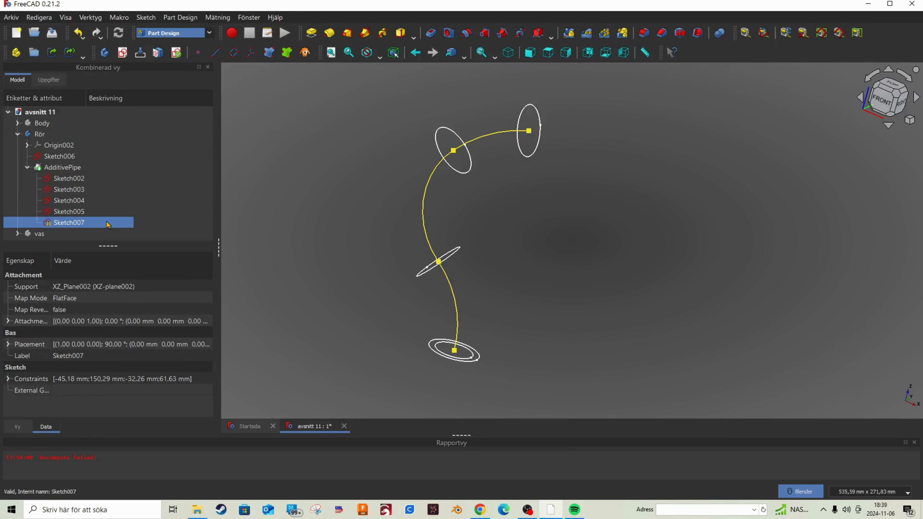
pyautogui.click(268, 240)
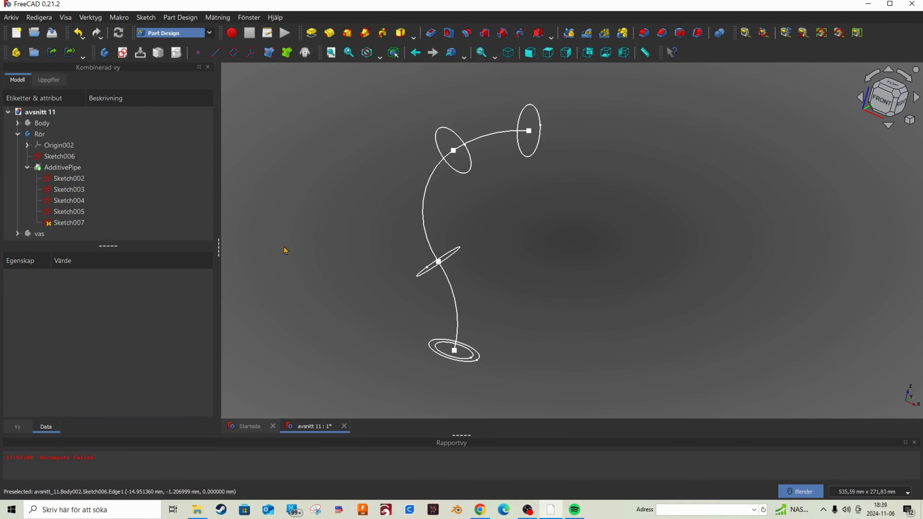
# Show the AdditivePipe solid again and hide its sketches, Sketch002 to Sketch005 and Sketch007
pyautogui.click(56, 168)
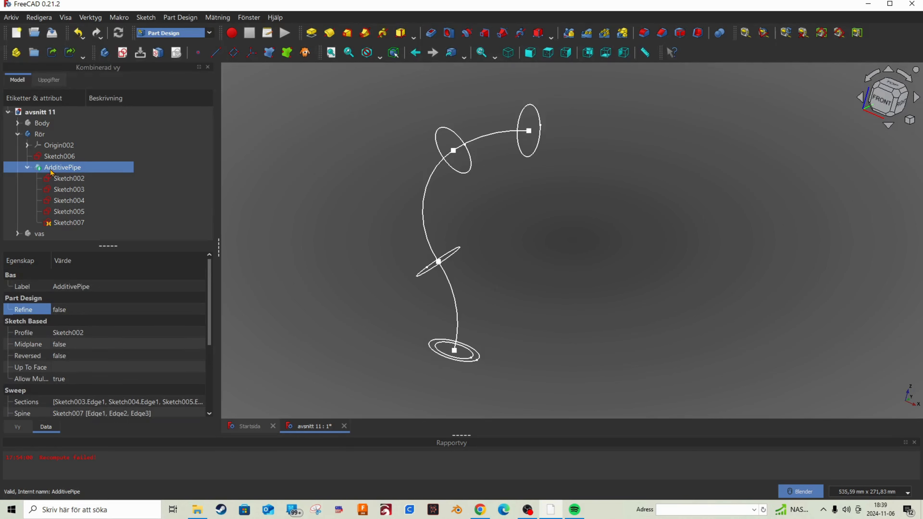
pyautogui.press('space')
pyautogui.press('Down')
pyautogui.press('Down')
pyautogui.press('Down')
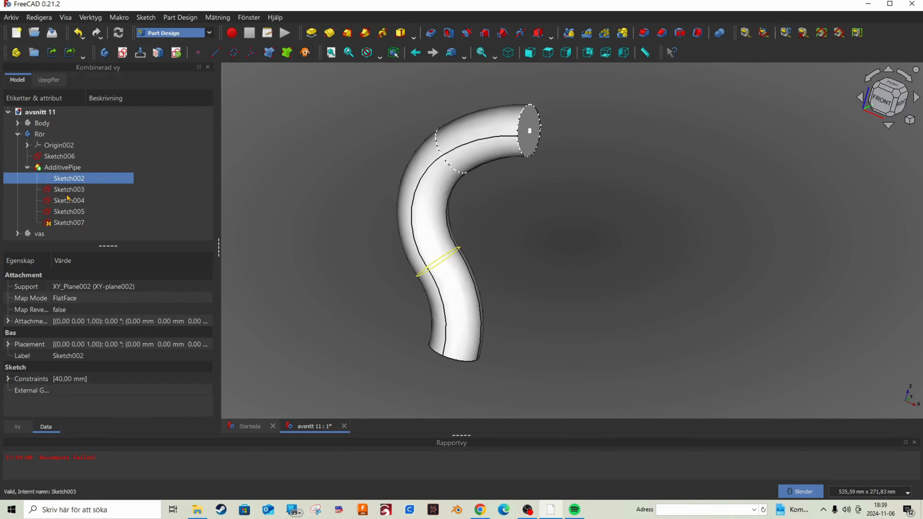
pyautogui.press('Down')
pyautogui.press('Down')
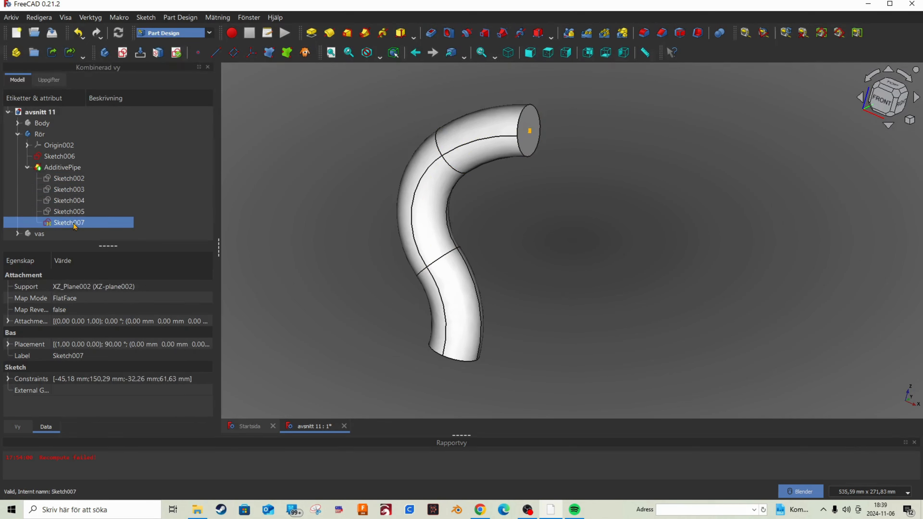
pyautogui.click(245, 224)
pyautogui.click(62, 222)
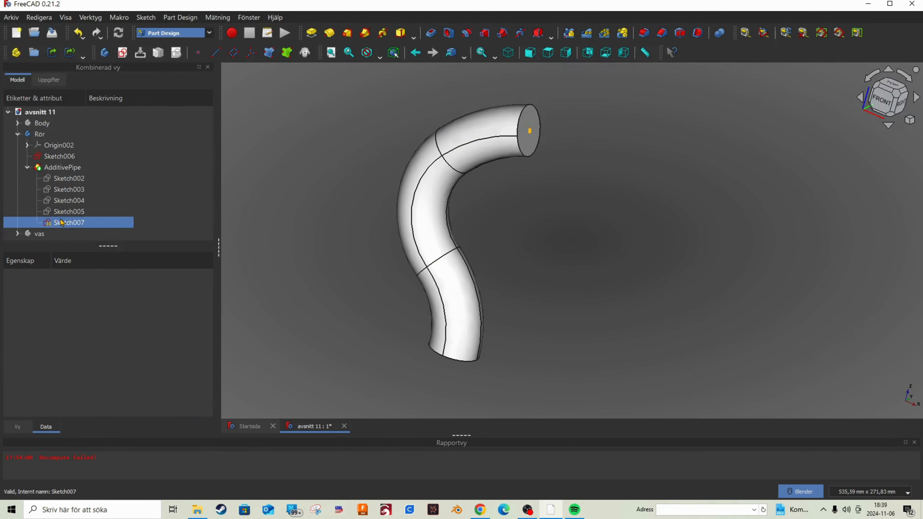
pyautogui.click(253, 206)
pyautogui.moveTo(561, 156); pyautogui.dragTo(574, 171, button='middle')
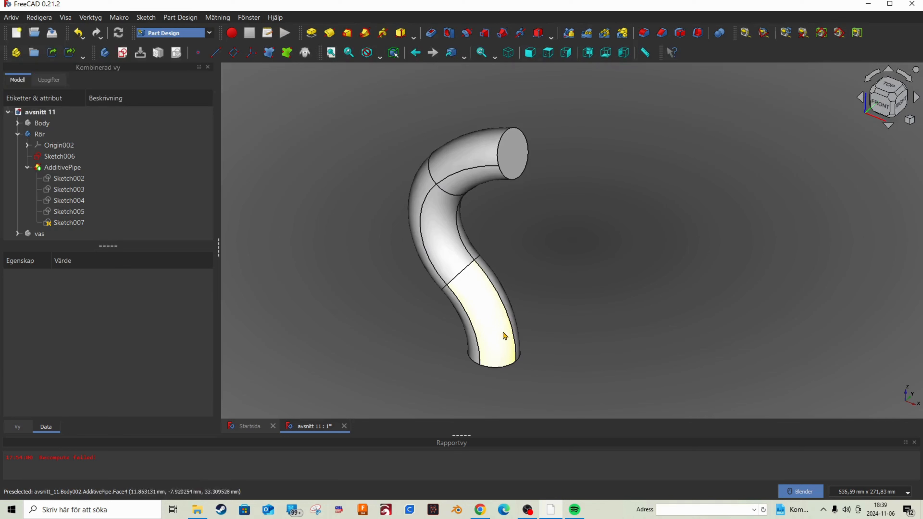
pyautogui.scroll(-3, 381, 284)
pyautogui.scroll(3, 549, 179)
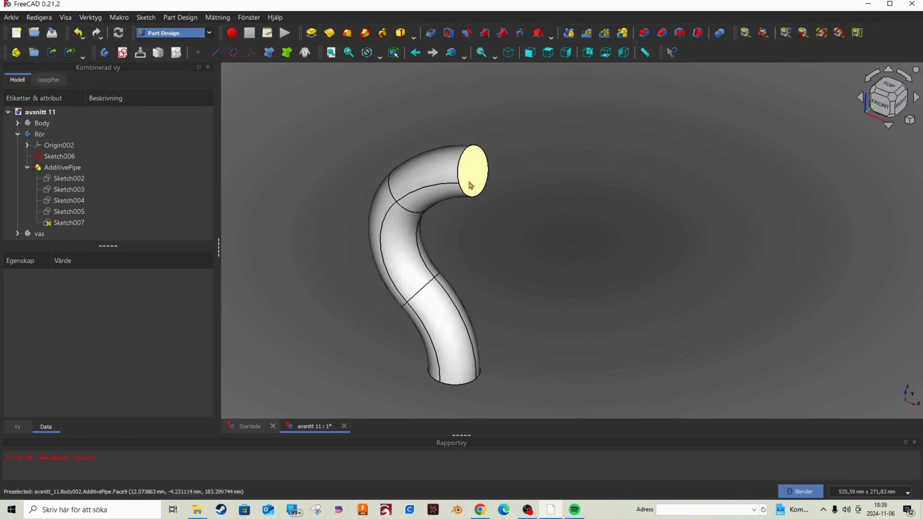
pyautogui.click(472, 173)
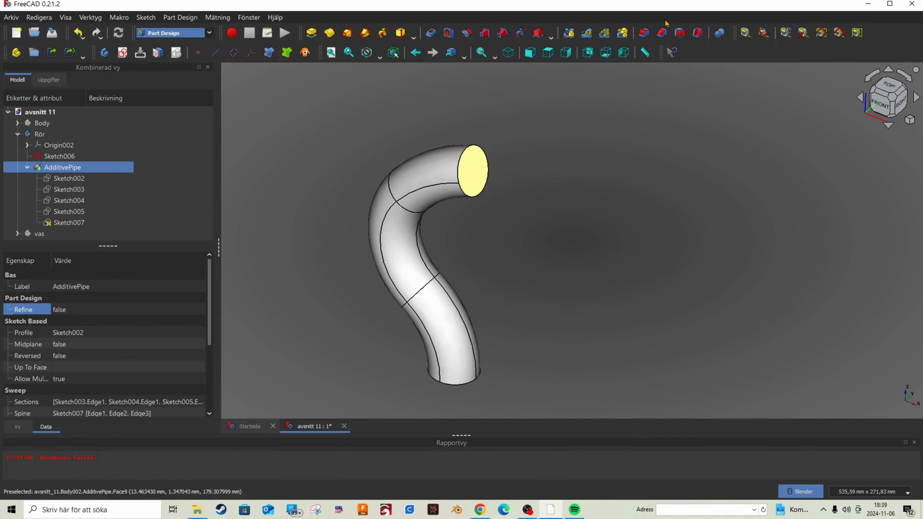
pyautogui.click(697, 33)
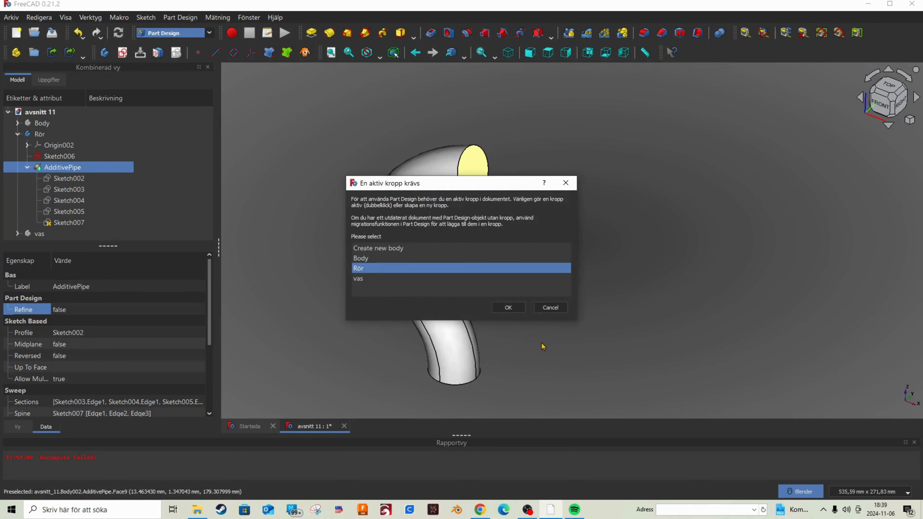
pyautogui.click(549, 308)
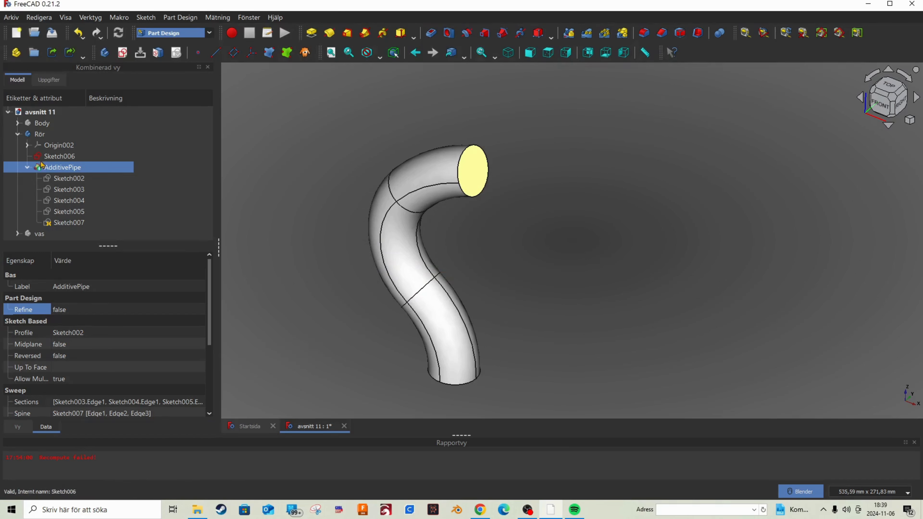
# Make Rör the active body
pyautogui.rightClick(40, 135)
pyautogui.click(83, 139)
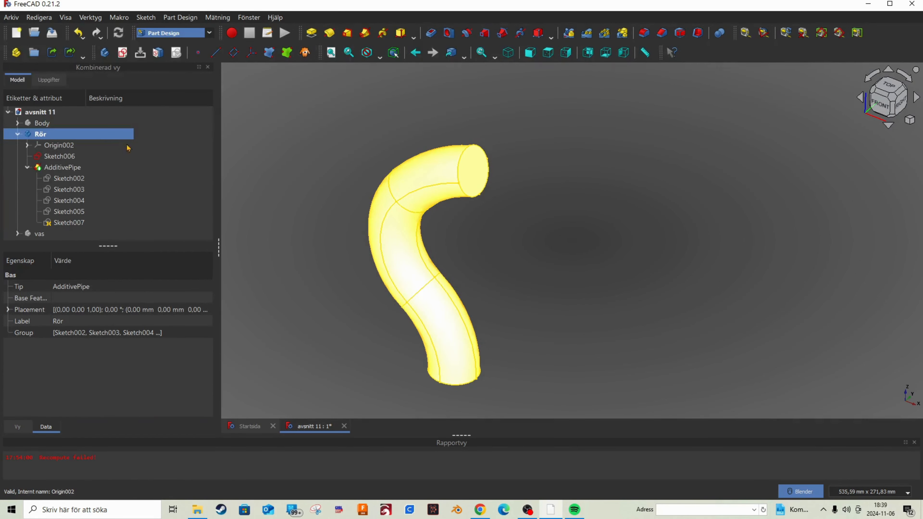
# Try a 1 mm Thickness on the pipe with only its upper end face selected, and examine both pipe ends
pyautogui.click(472, 178)
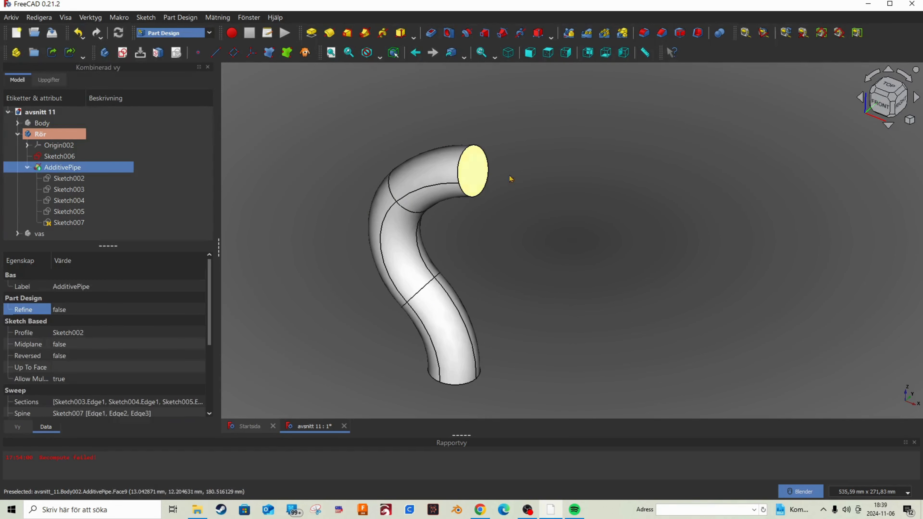
pyautogui.click(704, 35)
pyautogui.moveTo(508, 189); pyautogui.dragTo(564, 78, button='middle')
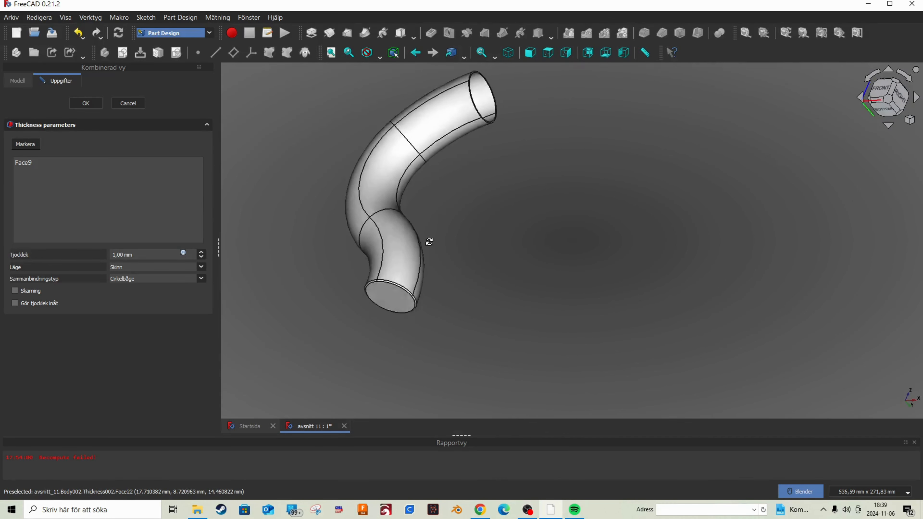
pyautogui.moveTo(428, 243); pyautogui.dragTo(366, 323, button='middle')
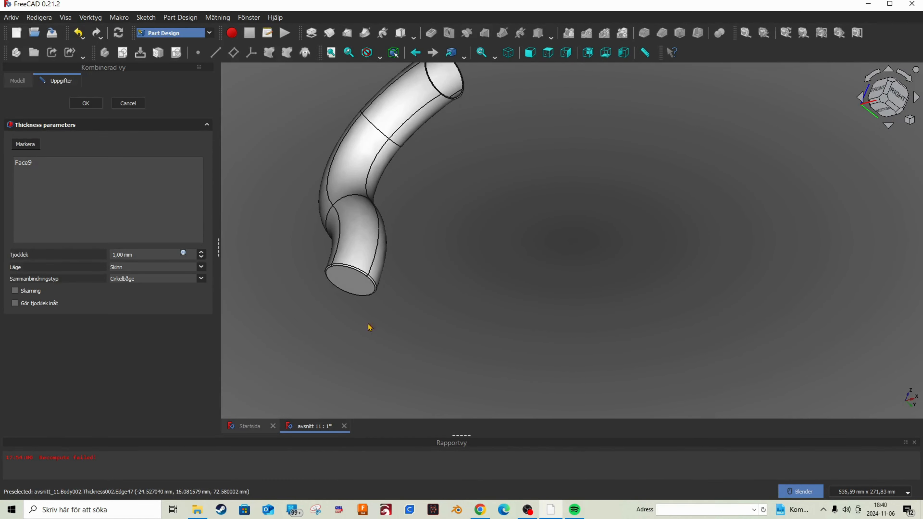
pyautogui.scroll(-3, 414, 294)
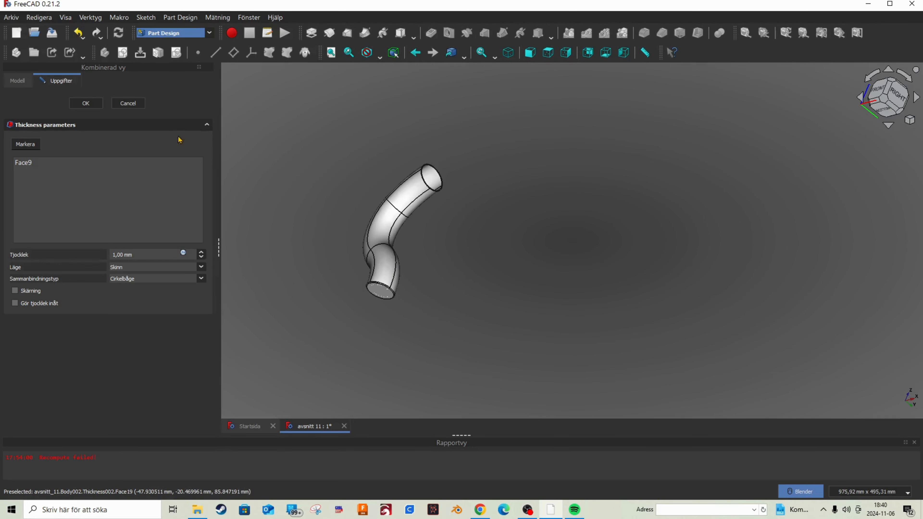
pyautogui.click(128, 103)
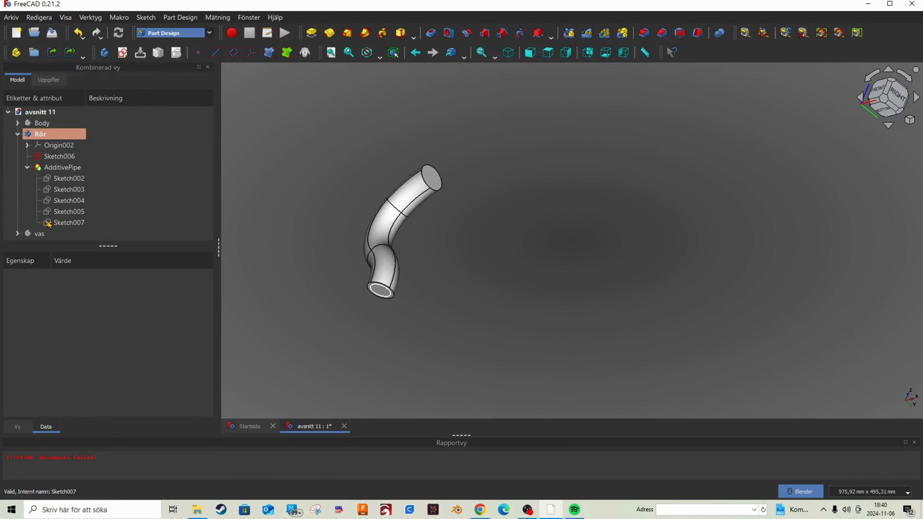
# Try a 1 mm Thickness with both end faces of the pipe selected, and examine the openings
pyautogui.moveTo(416, 223); pyautogui.dragTo(420, 259, button='middle')
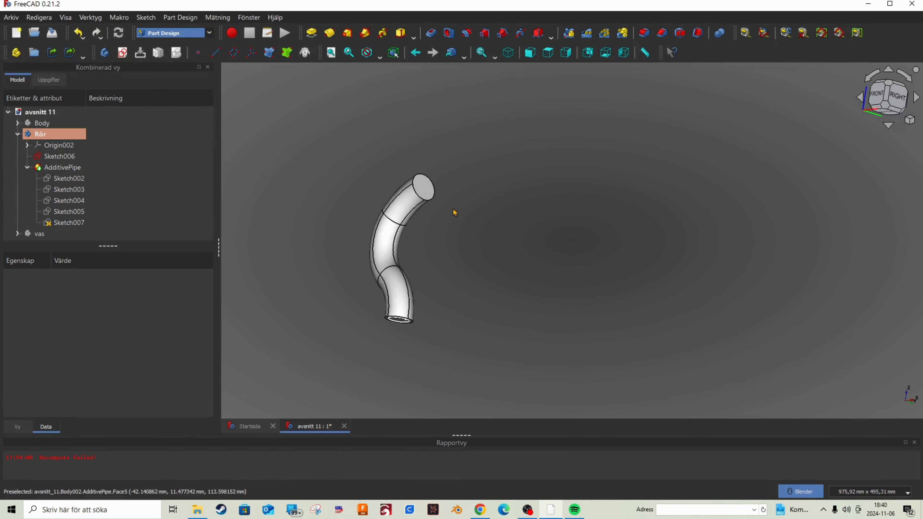
pyautogui.click(425, 190)
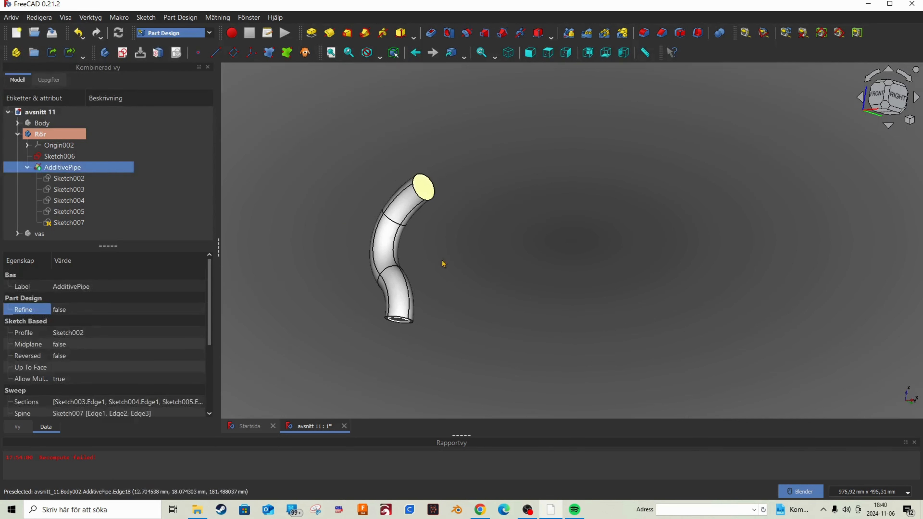
pyautogui.click(401, 325)
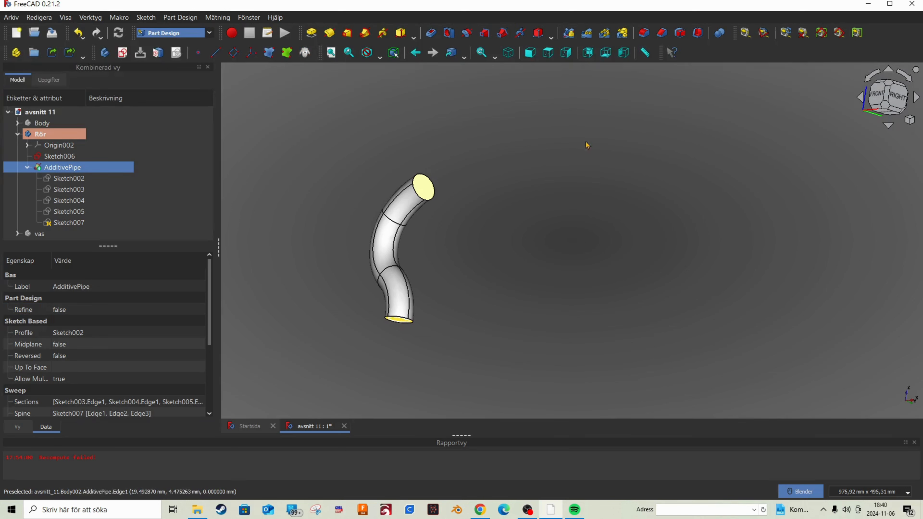
pyautogui.click(699, 33)
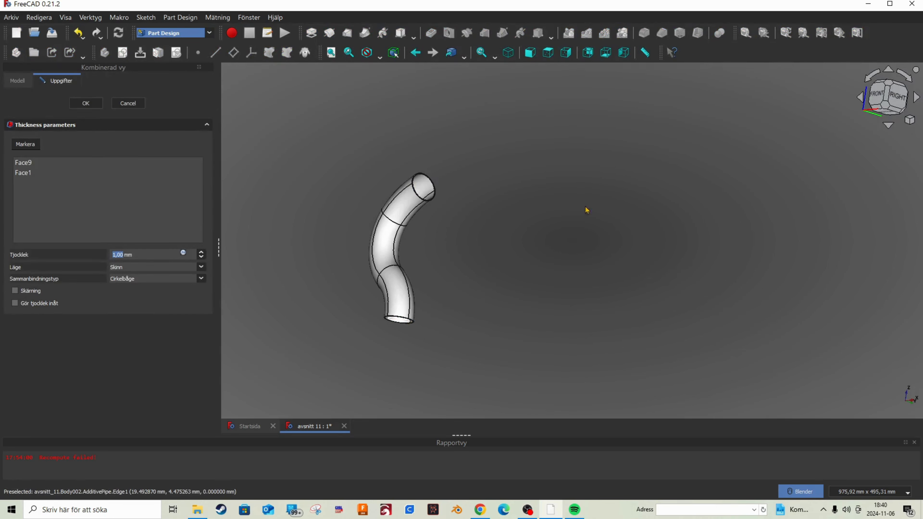
pyautogui.scroll(5, 432, 206)
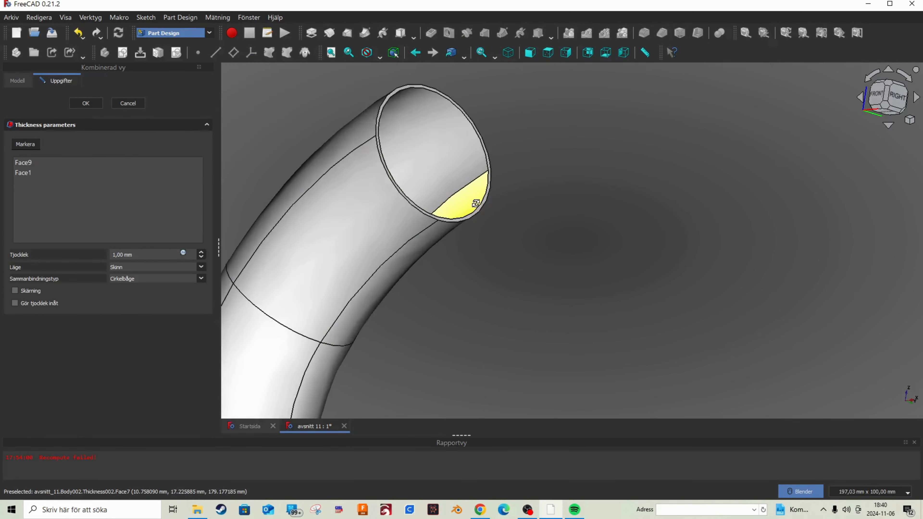
pyautogui.moveTo(463, 196); pyautogui.dragTo(450, 309, button='middle')
pyautogui.scroll(-6, 545, 171)
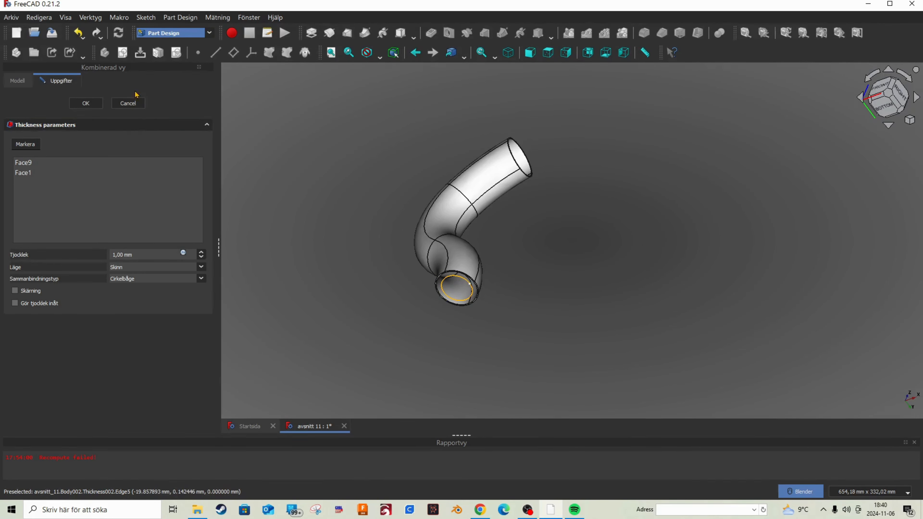
pyautogui.click(133, 104)
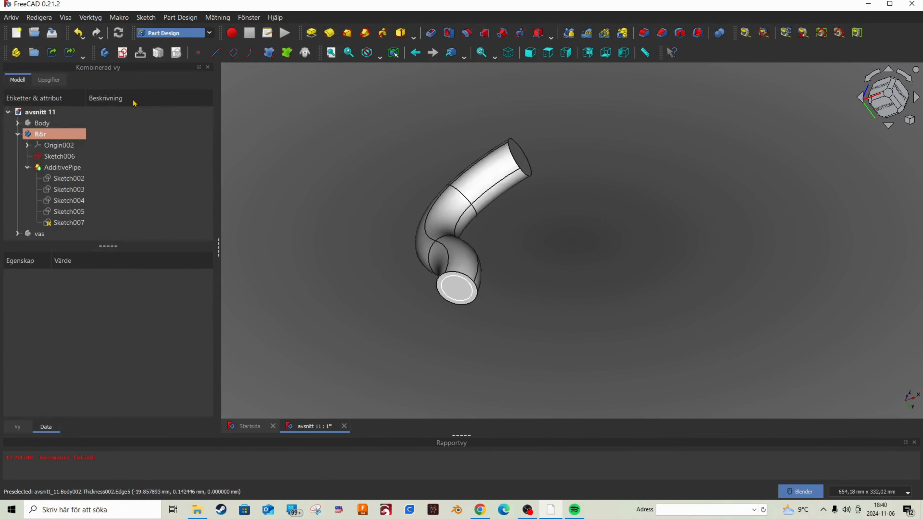
# Hide Sketch006, the 30 mm circle at the pipe's lower end
pyautogui.click(59, 157)
pyautogui.click(250, 183)
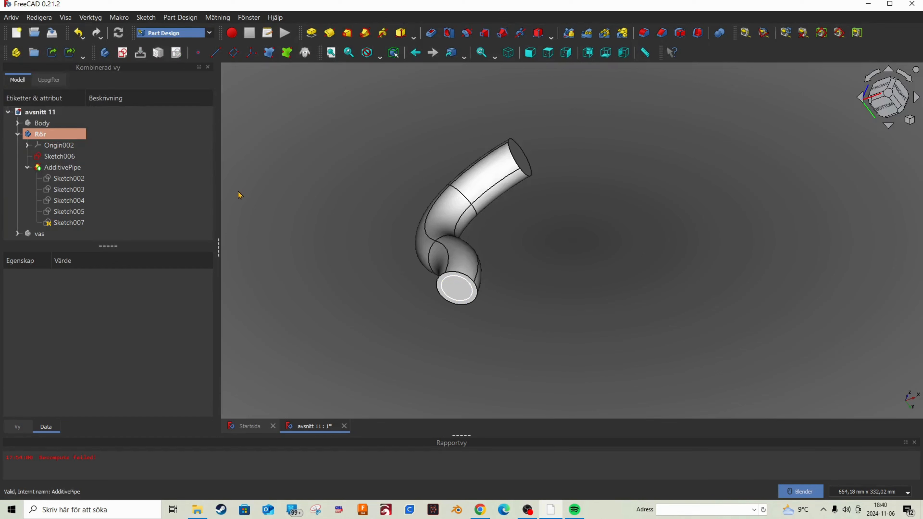
pyautogui.click(53, 158)
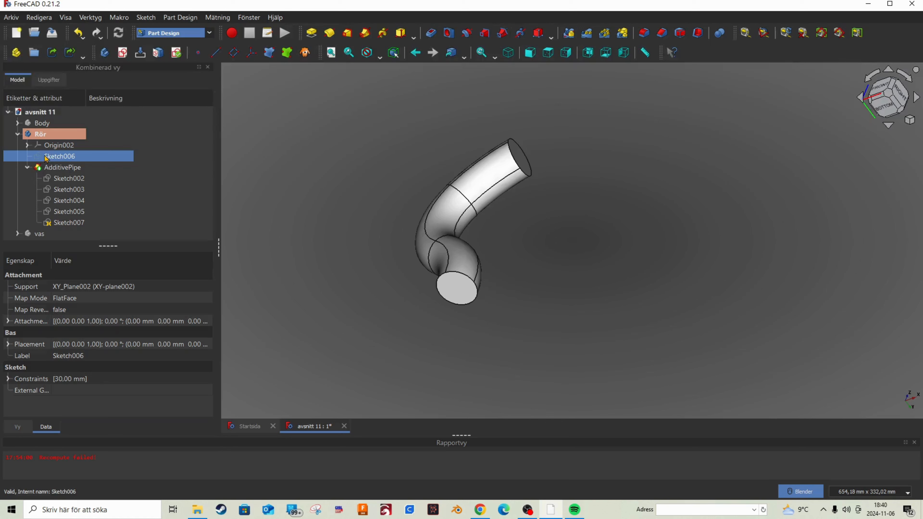
# Try a Thickness of 3 mm, made inwards, with both end faces of the pipe selected
pyautogui.scroll(-4, 481, 198)
pyautogui.moveTo(484, 197); pyautogui.dragTo(452, 243, button='middle')
pyautogui.scroll(-1, 453, 242)
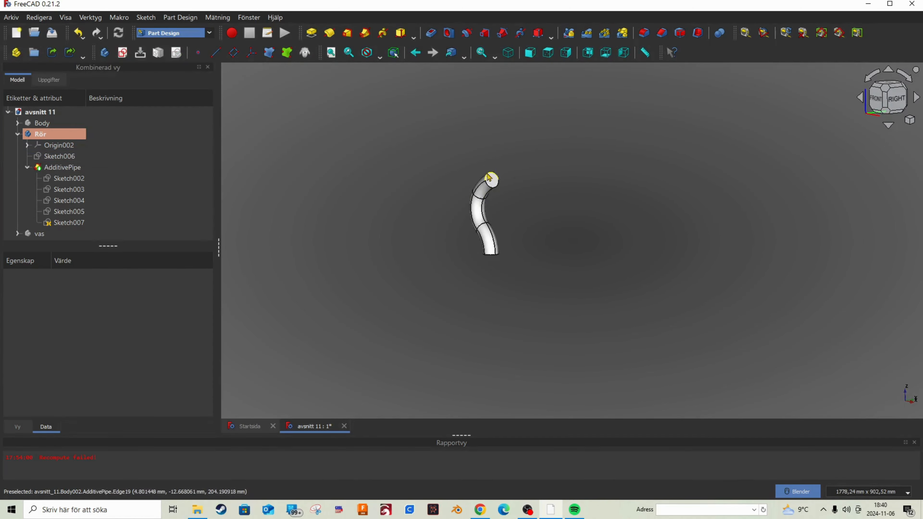
pyautogui.moveTo(489, 177); pyautogui.dragTo(599, 194, button='middle')
pyautogui.moveTo(501, 188); pyautogui.dragTo(474, 196, button='middle')
pyautogui.scroll(5, 470, 210)
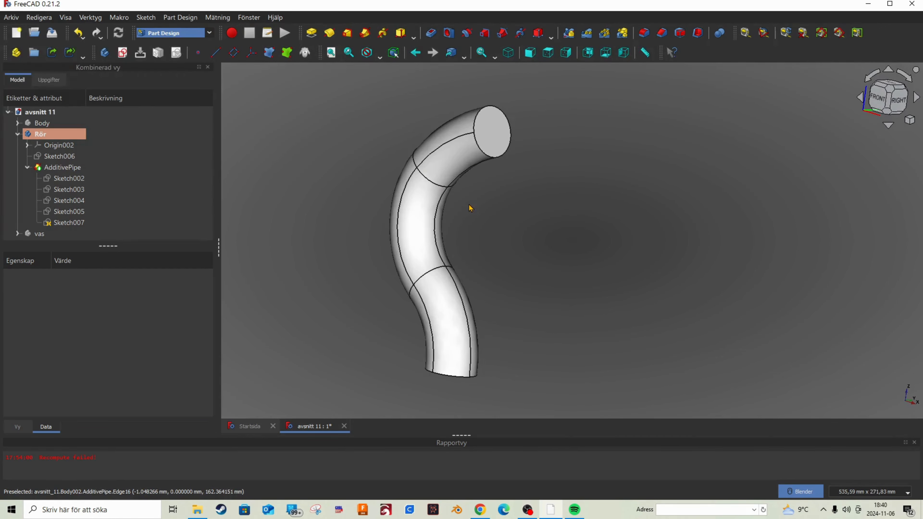
pyautogui.click(499, 136)
pyautogui.scroll(-3, 533, 200)
pyautogui.moveTo(534, 200); pyautogui.dragTo(502, 244, button='middle')
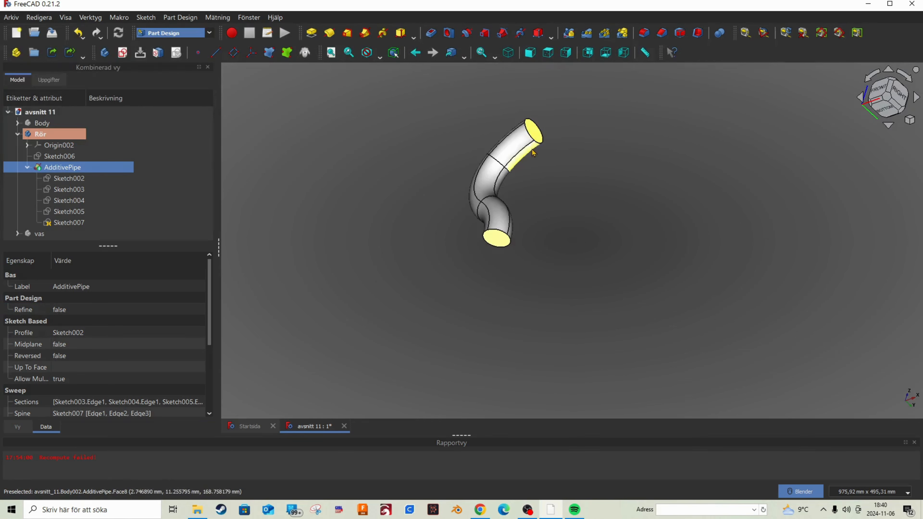
pyautogui.scroll(4, 538, 152)
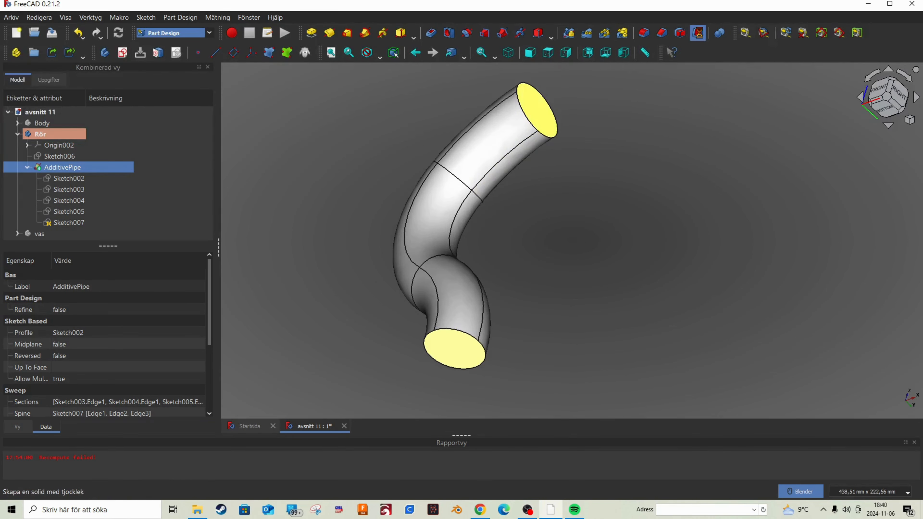
pyautogui.click(699, 34)
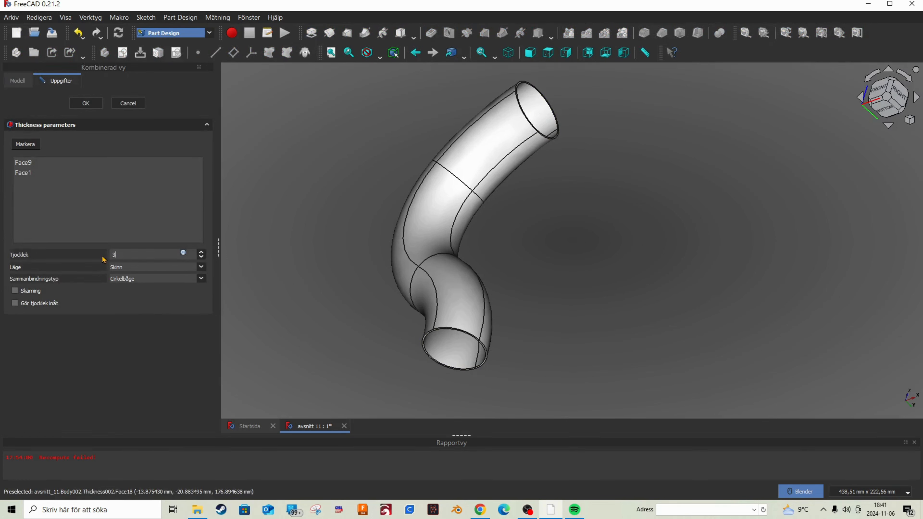
pyautogui.click(15, 303)
# Examine the hollow pipe's wall at its open upper end and discard the Thickness
pyautogui.moveTo(557, 149); pyautogui.dragTo(573, 188, button='middle')
pyautogui.scroll(2, 521, 208)
pyautogui.scroll(-3, 546, 173)
pyautogui.scroll(4, 533, 165)
pyautogui.scroll(-3, 542, 250)
pyautogui.scroll(2, 531, 253)
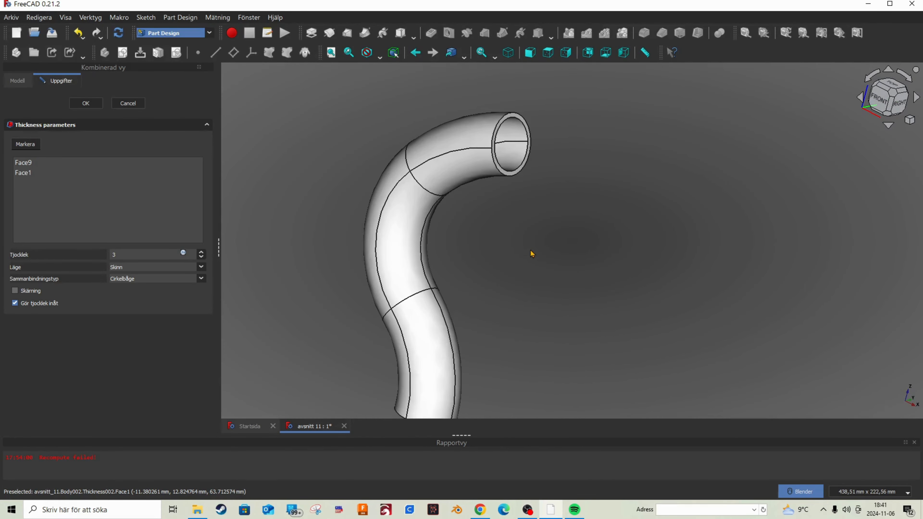
pyautogui.click(128, 103)
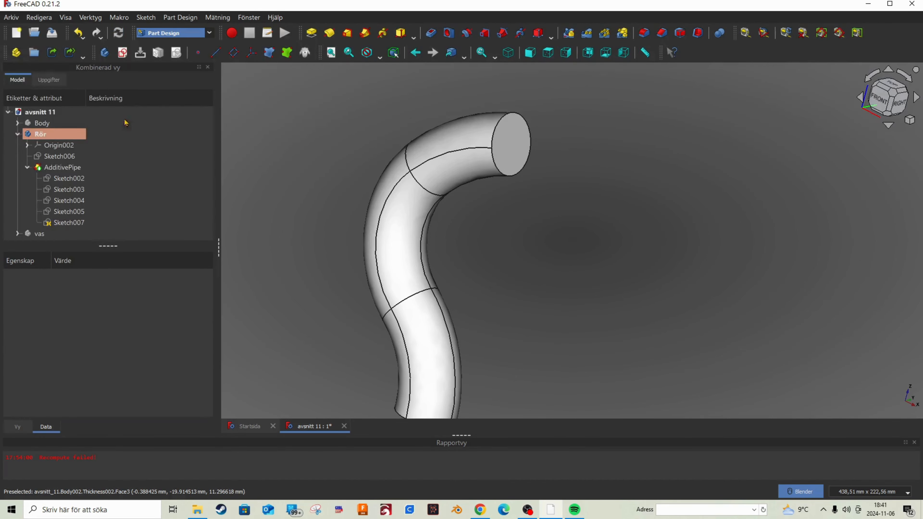
# Collapse the Rör body in the model tree and deactivate it
pyautogui.click(26, 168)
pyautogui.click(26, 168)
pyautogui.doubleClick(36, 136)
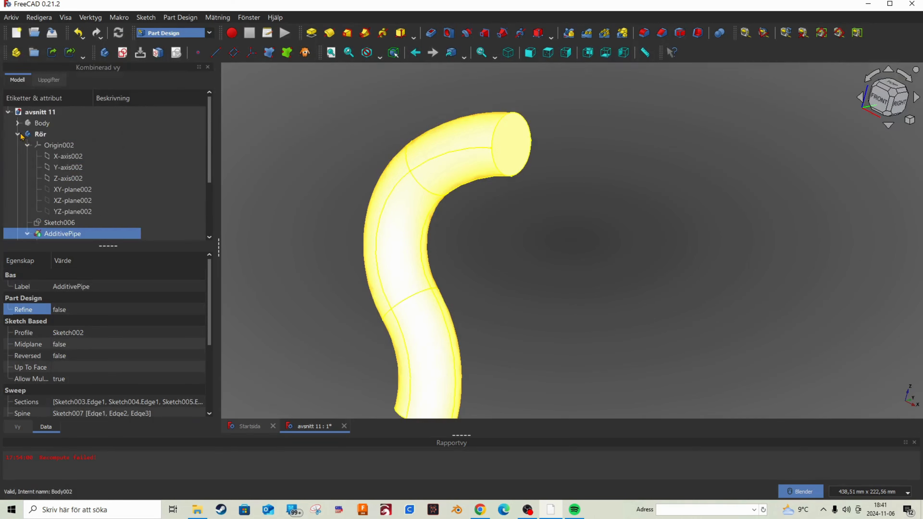
pyautogui.rightClick(37, 136)
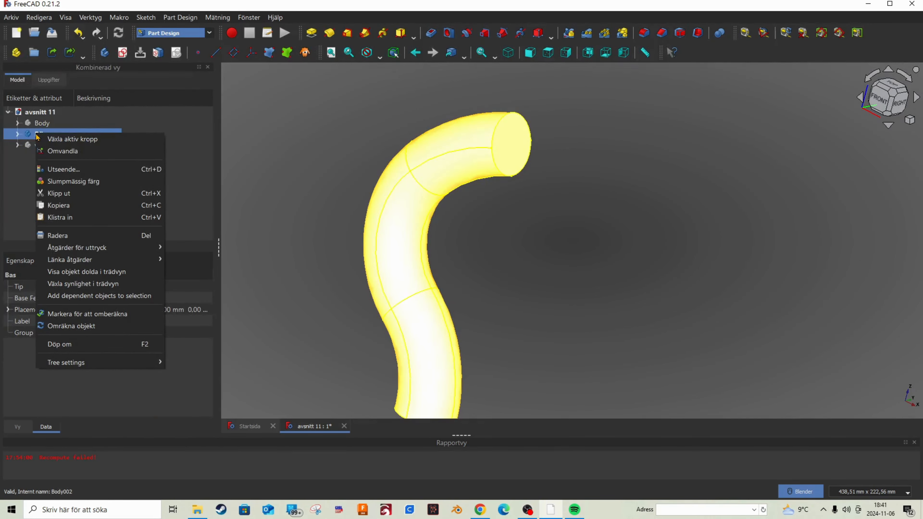
pyautogui.press('Escape')
# Show the vas body and hide the Rör pipe body
pyautogui.click(42, 149)
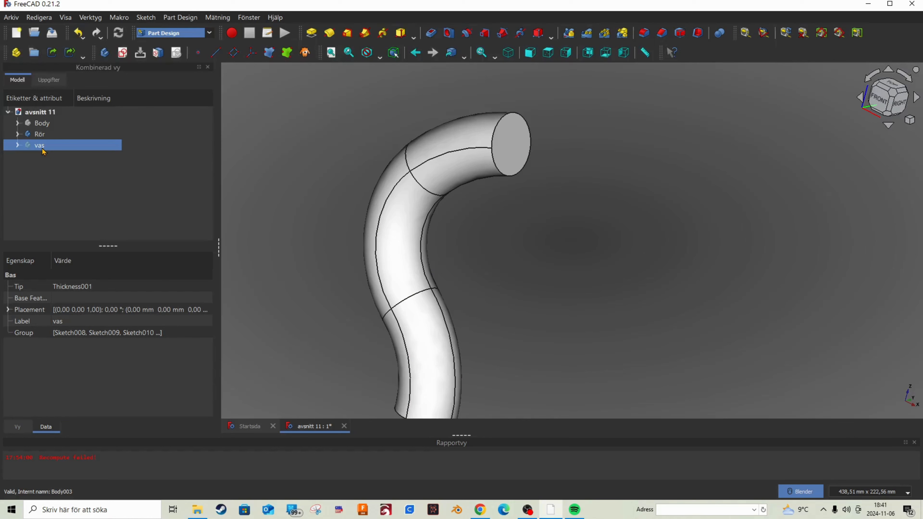
pyautogui.press('space')
pyautogui.click(39, 135)
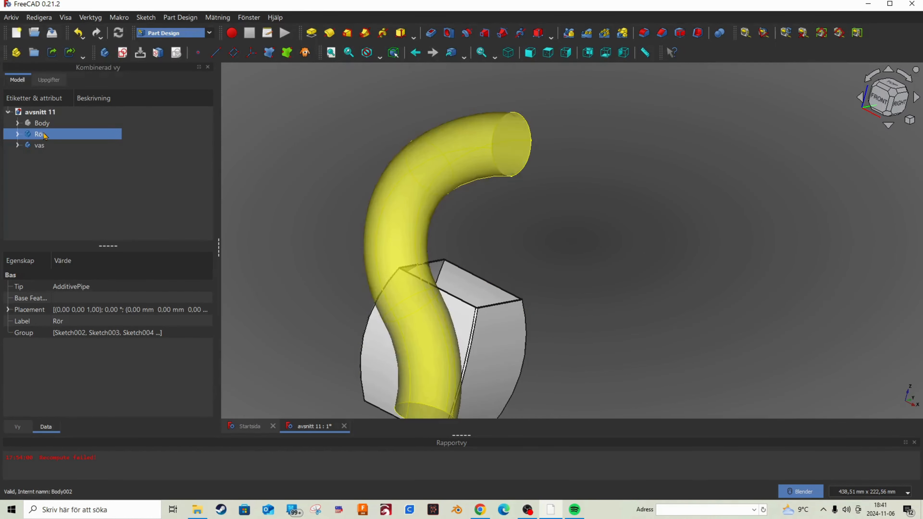
pyautogui.press('space')
pyautogui.click(553, 173)
# Expand the vas body in the model tree and make Sketch008, Sketch009 and Sketch010 under AdditiveLoft visible
pyautogui.scroll(-2, 566, 242)
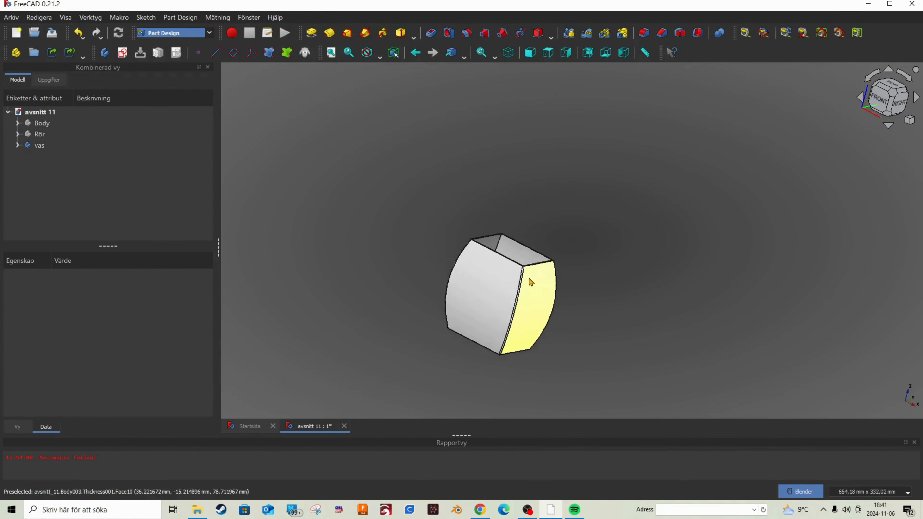
pyautogui.scroll(3, 530, 278)
pyautogui.moveTo(523, 274)
pyautogui.mouseDown(button='middle')
pyautogui.moveTo(454, 298)
pyautogui.moveTo(461, 319)
pyautogui.moveTo(529, 295)
pyautogui.moveTo(539, 270)
pyautogui.mouseUp(button='middle')
pyautogui.scroll(3, 539, 270)
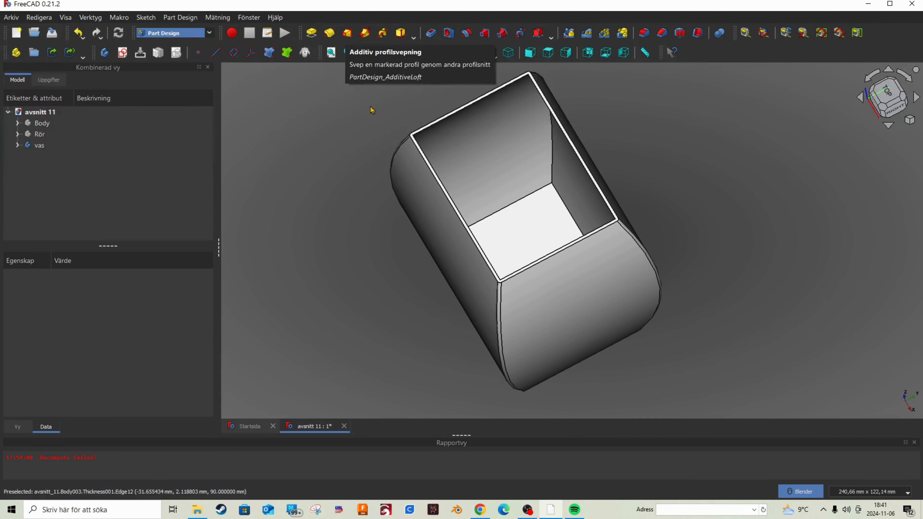
pyautogui.scroll(-2, 489, 175)
pyautogui.moveTo(488, 176); pyautogui.dragTo(509, 117, button='middle')
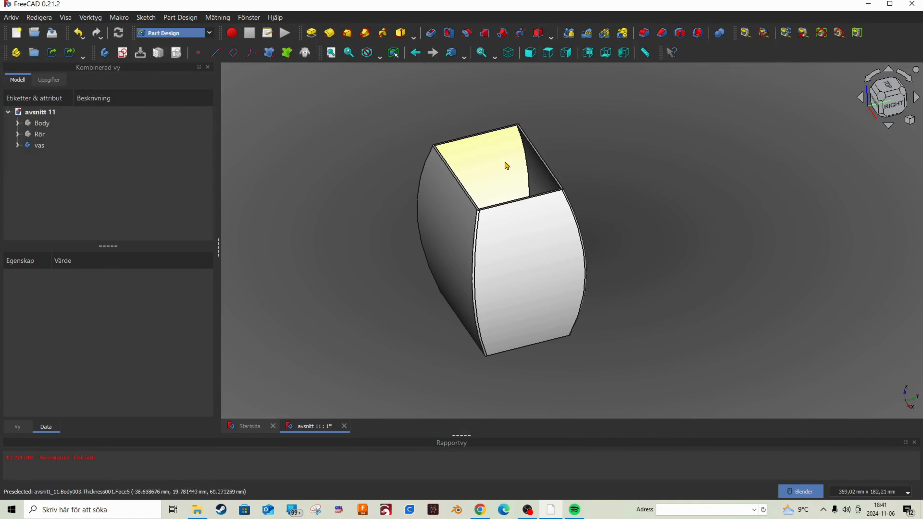
pyautogui.click(17, 145)
pyautogui.click(69, 179)
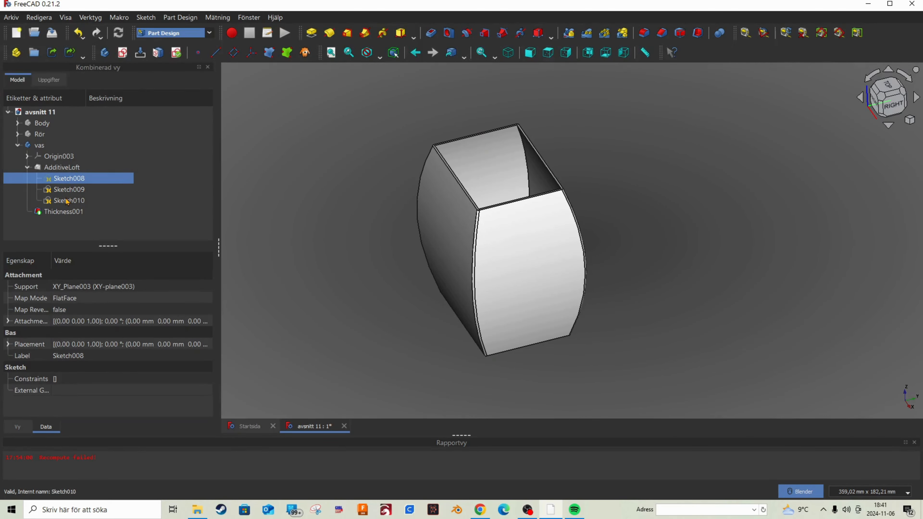
pyautogui.click(67, 191)
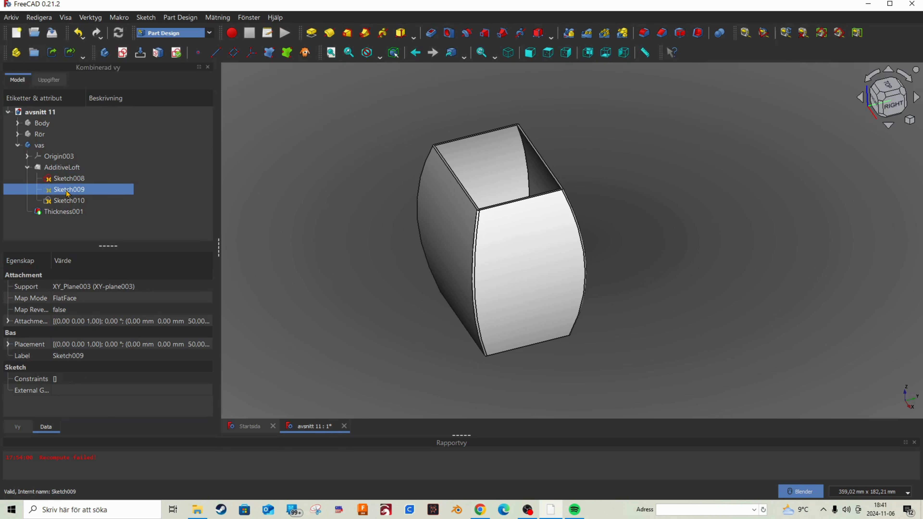
pyautogui.click(53, 201)
pyautogui.click(162, 164)
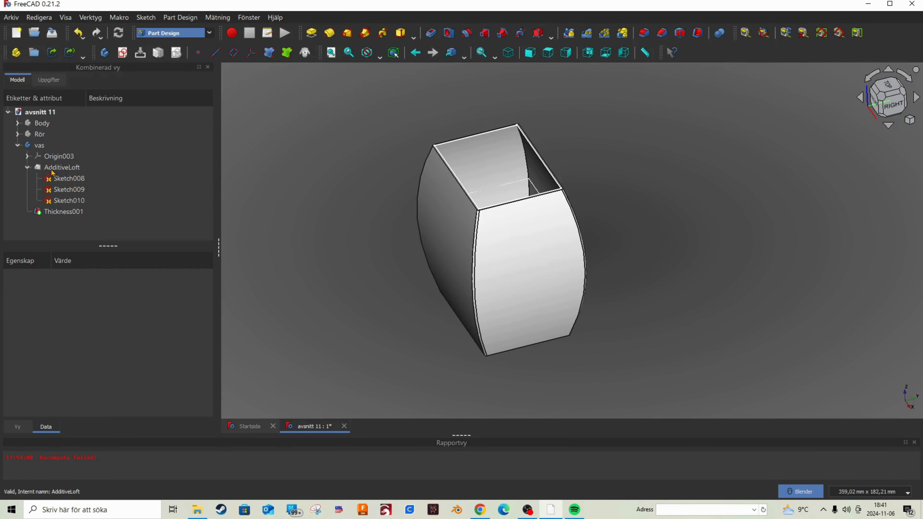
# Hide the vase's solid AdditiveLoft to isolate its three rectangular section sketches
pyautogui.click(62, 168)
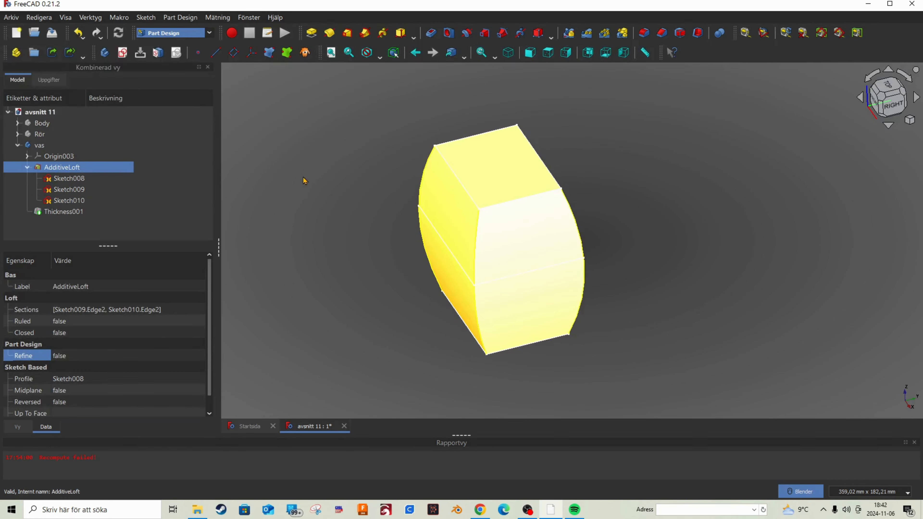
pyautogui.press('space')
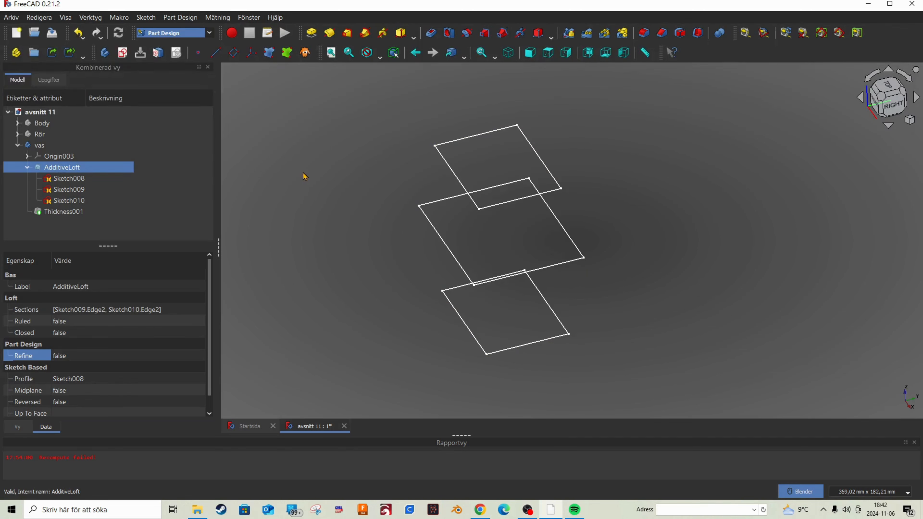
pyautogui.moveTo(513, 249)
pyautogui.mouseDown(button='middle')
pyautogui.moveTo(546, 289)
pyautogui.moveTo(516, 249)
pyautogui.moveTo(463, 223)
pyautogui.moveTo(427, 249)
pyautogui.mouseUp(button='middle')
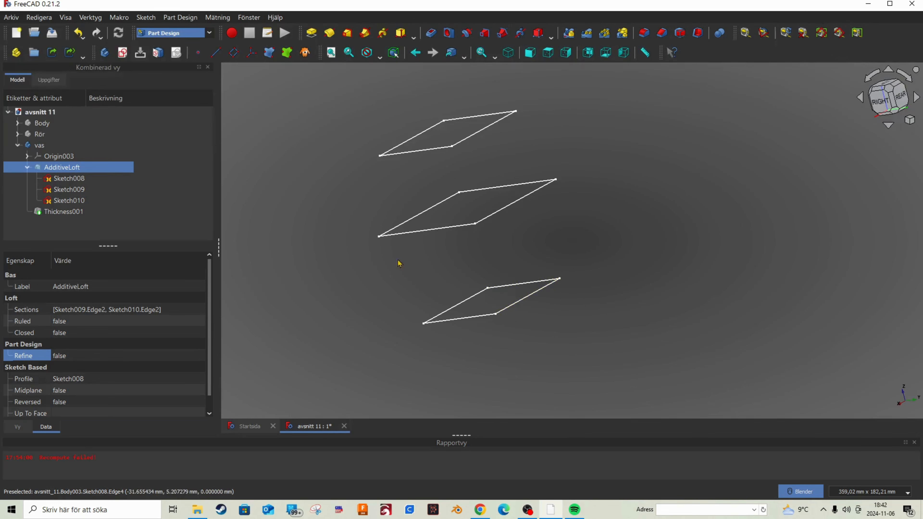
pyautogui.click(70, 179)
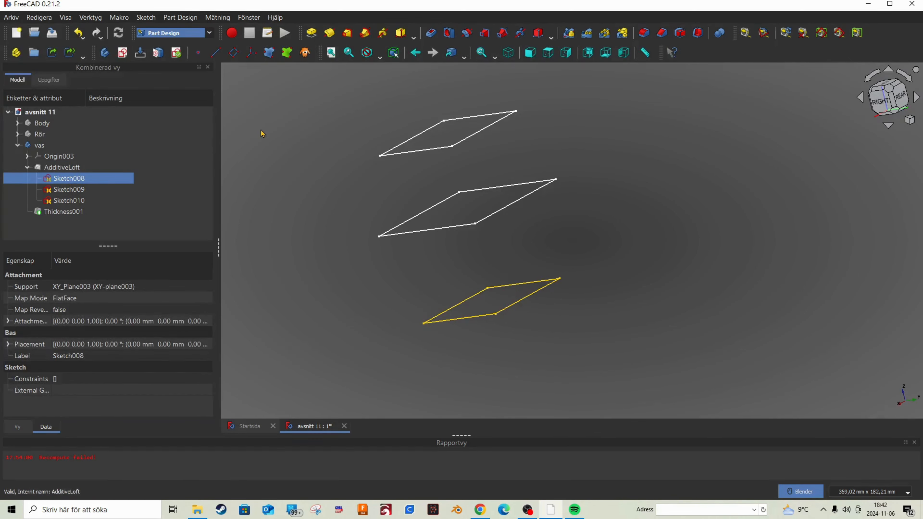
pyautogui.click(348, 35)
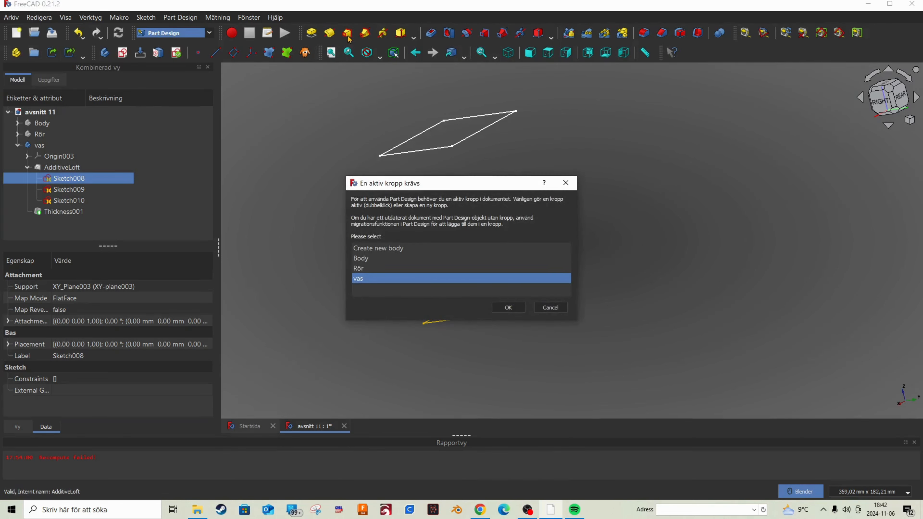
pyautogui.click(551, 308)
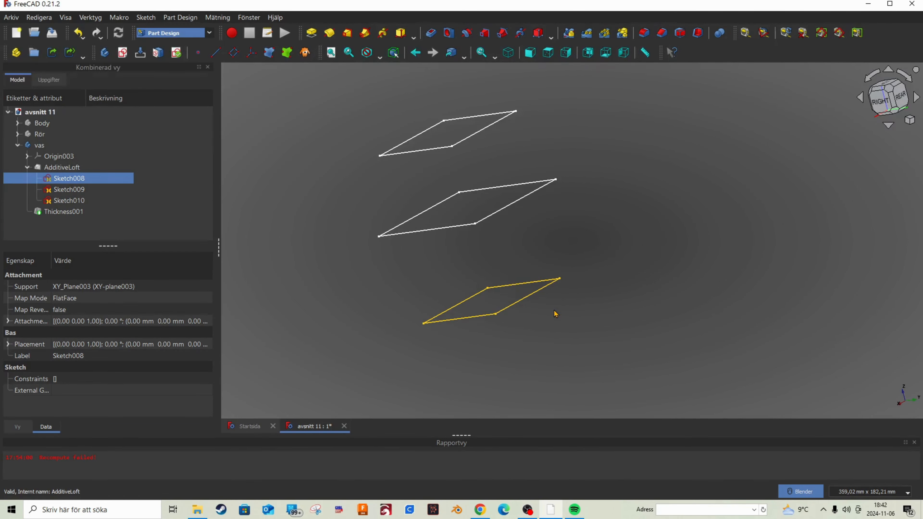
pyautogui.click(545, 236)
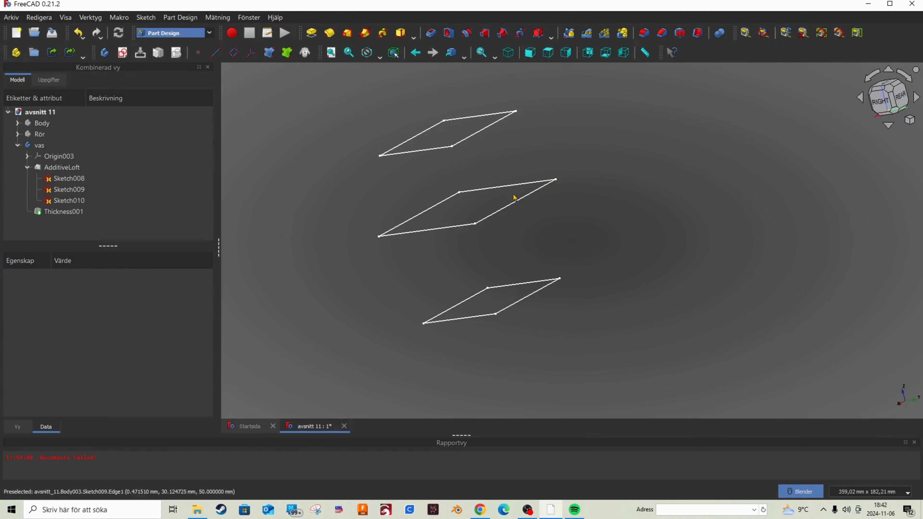
# Show the vase's AdditiveLoft again and hide Sketch008, Sketch009 and Sketch010
pyautogui.click(58, 167)
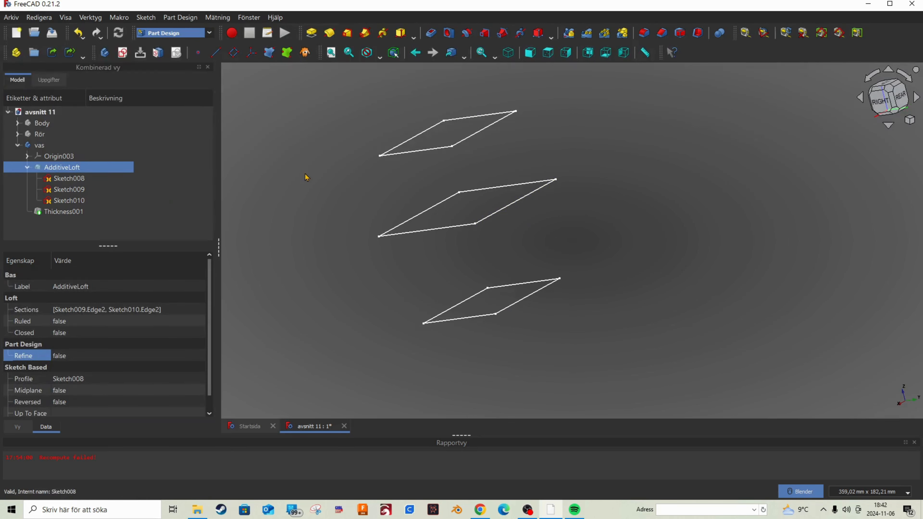
pyautogui.press('space')
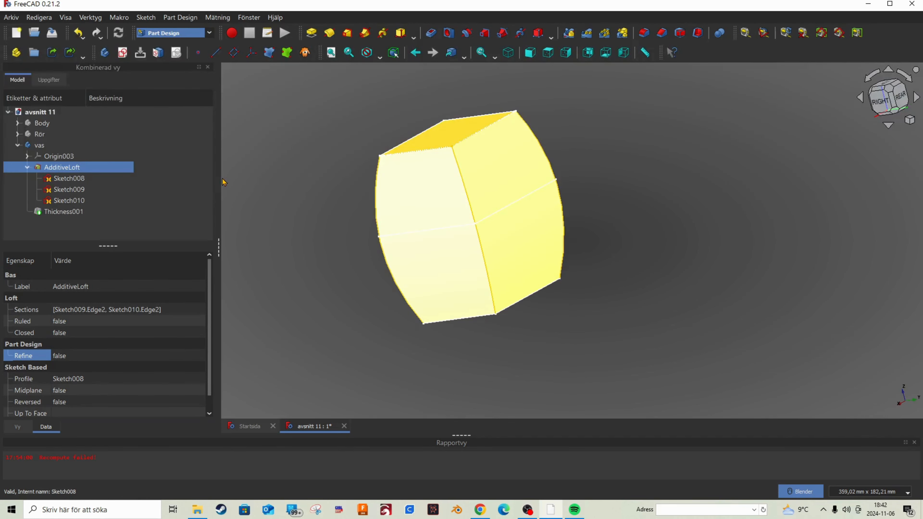
pyautogui.click(55, 180)
pyautogui.click(57, 190)
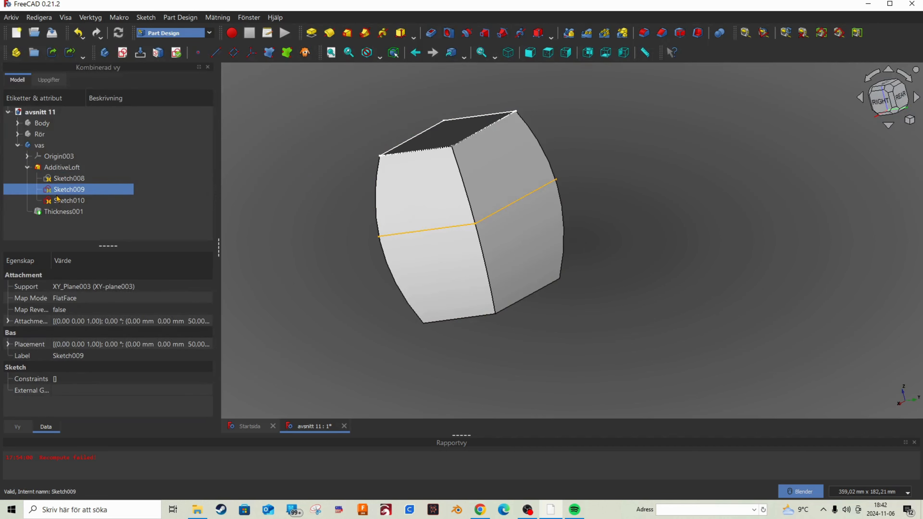
pyautogui.click(60, 201)
pyautogui.click(149, 193)
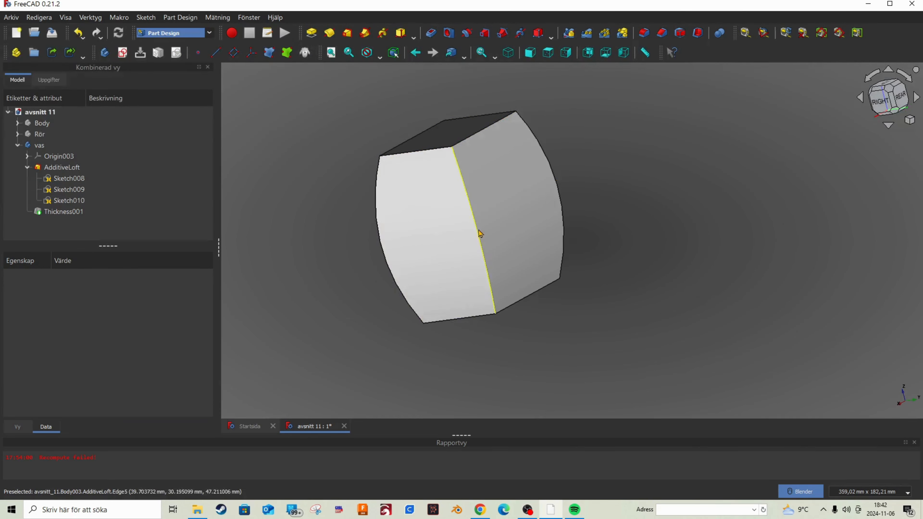
# Show the Thickness001 feature of the vas body in place of the solid loft
pyautogui.scroll(-3, 472, 231)
pyautogui.moveTo(473, 231); pyautogui.dragTo(498, 255, button='middle')
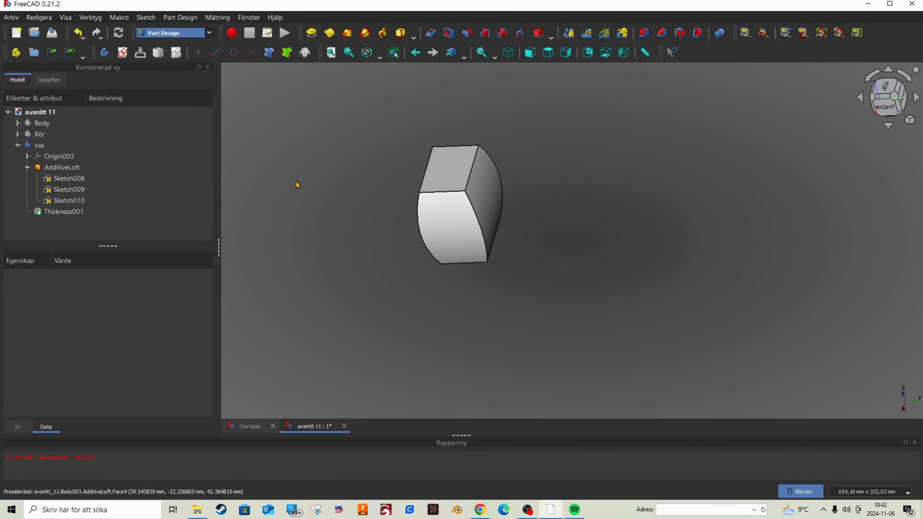
pyautogui.click(58, 213)
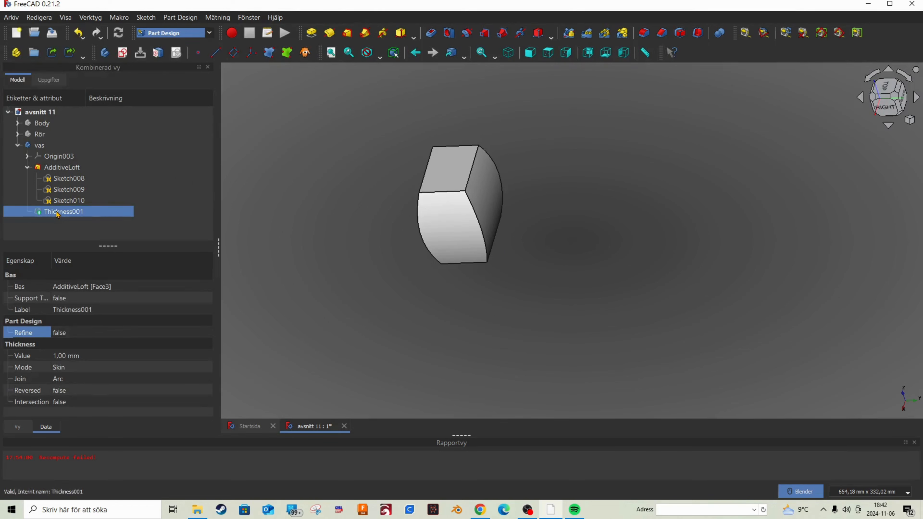
pyautogui.press('space')
# Examine the hollow vase's thin walls, open upper end and interior from several angles
pyautogui.scroll(-2, 453, 221)
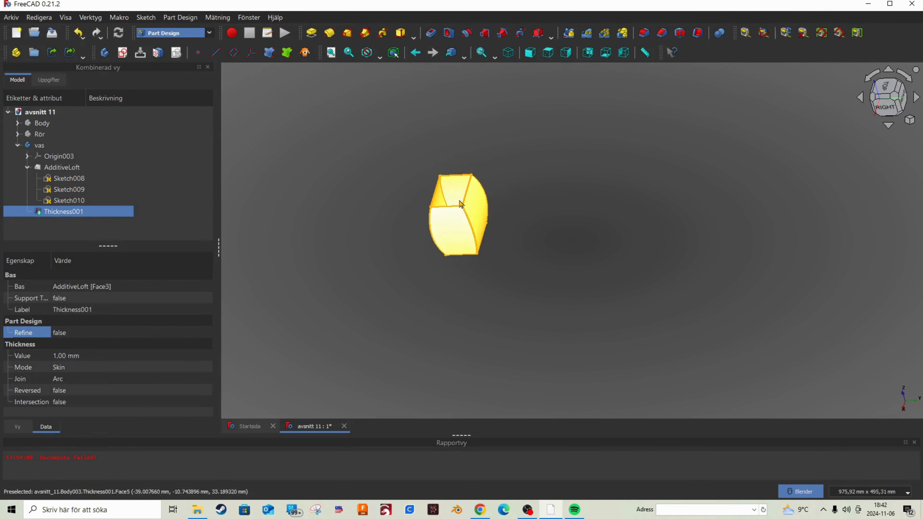
pyautogui.scroll(5, 459, 206)
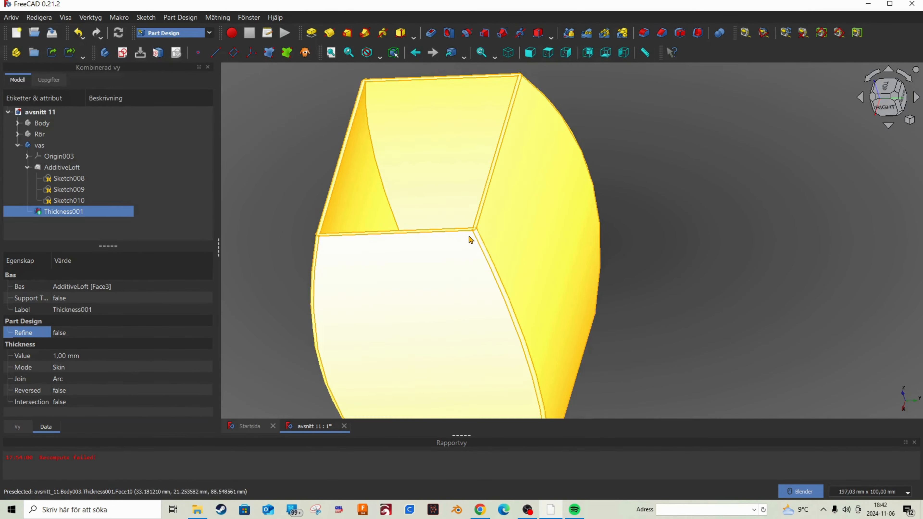
pyautogui.moveTo(470, 241); pyautogui.dragTo(537, 254, button='middle')
pyautogui.scroll(1, 537, 254)
pyautogui.scroll(-2, 537, 254)
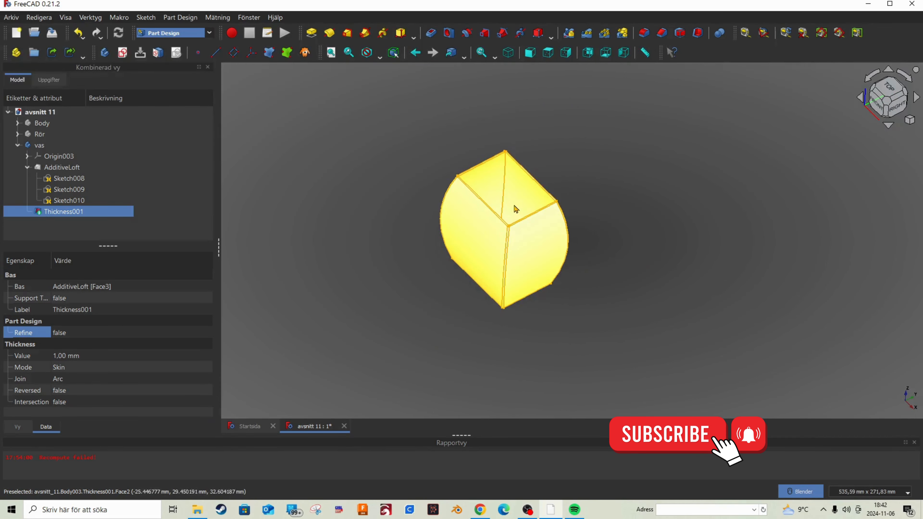
pyautogui.scroll(1, 511, 206)
pyautogui.click(669, 125)
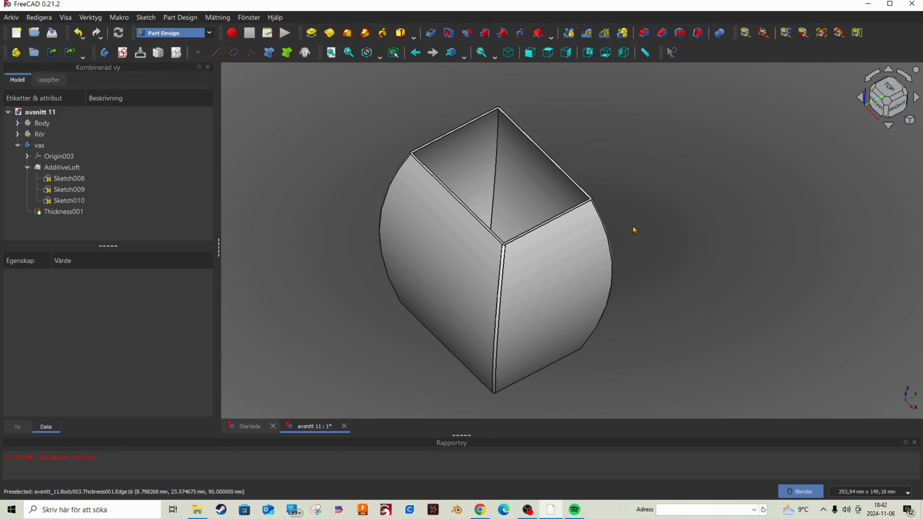
pyautogui.moveTo(633, 222); pyautogui.dragTo(626, 201, button='middle')
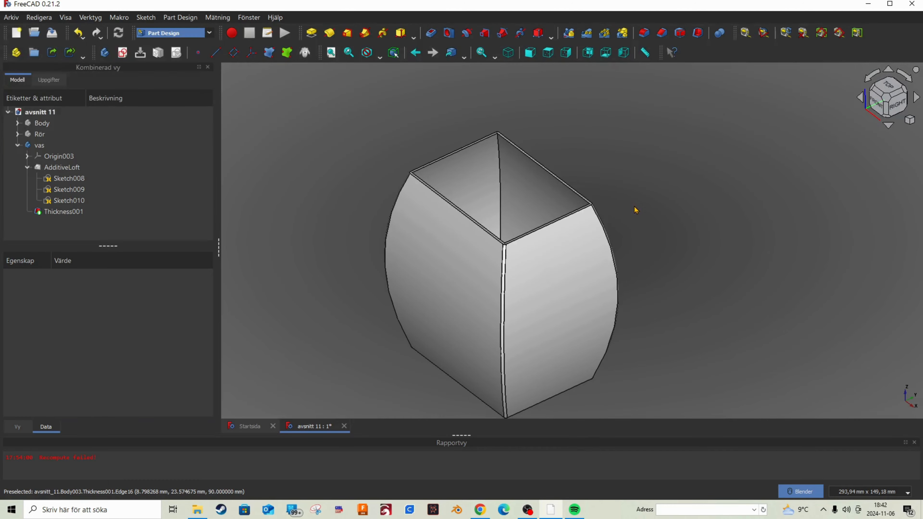
pyautogui.scroll(-2, 635, 210)
pyautogui.scroll(2, 647, 251)
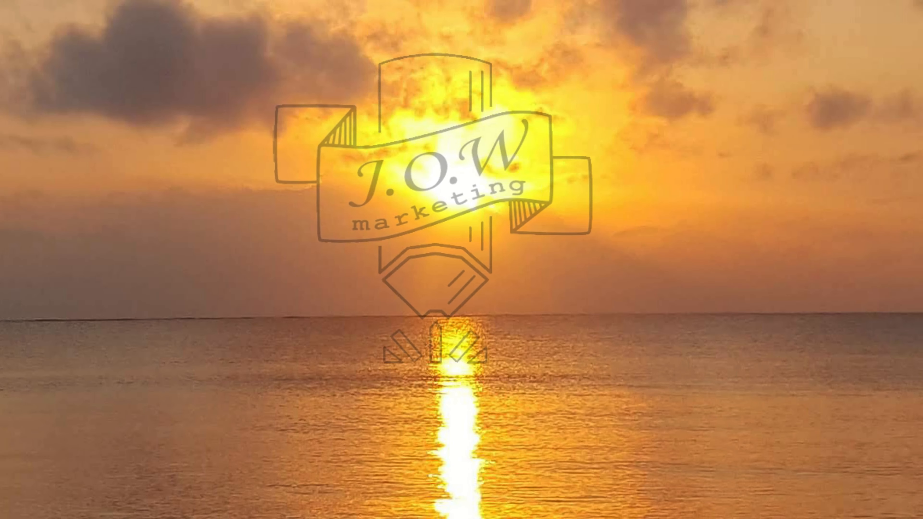